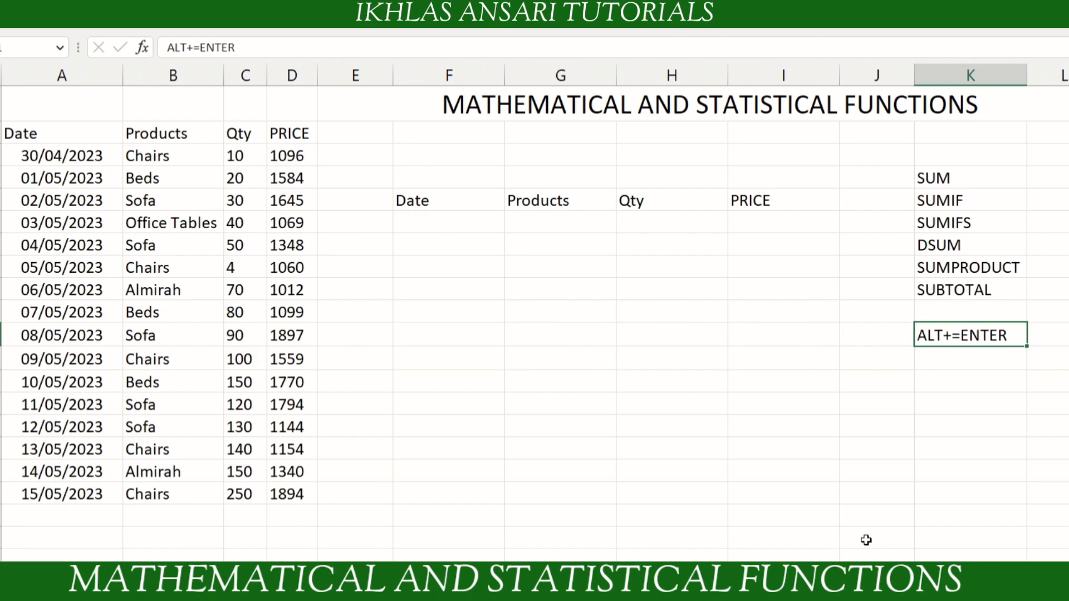
# - Review the function names listed in column K, from SUM through SUBTOTAL, and return to SUM
pyautogui.click(987, 177)
pyautogui.click(988, 200)
pyautogui.click(995, 226)
pyautogui.click(994, 248)
pyautogui.click(993, 270)
pyautogui.click(992, 289)
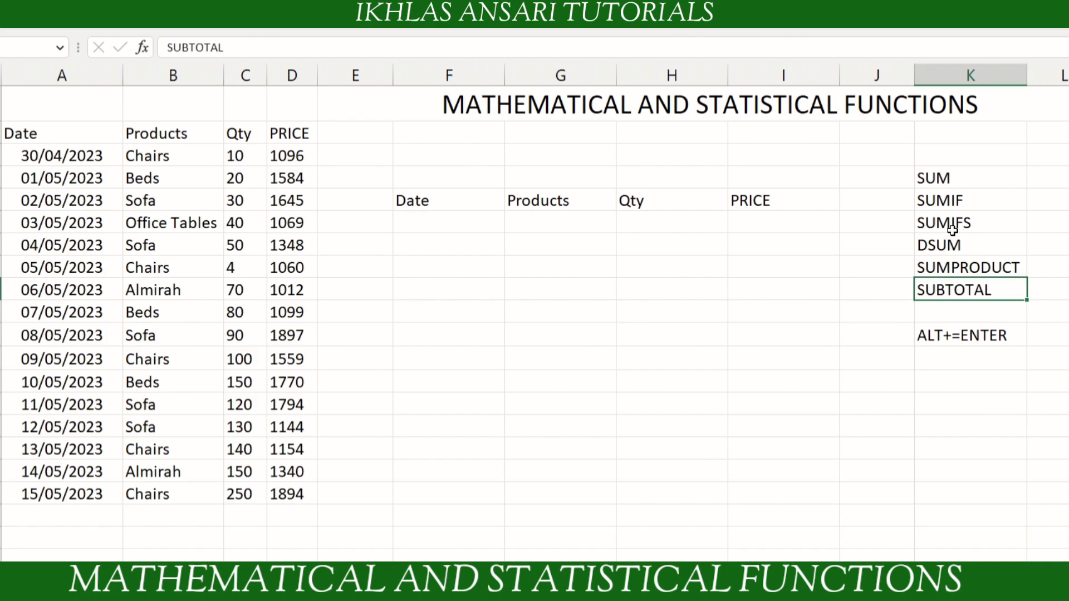
pyautogui.click(963, 180)
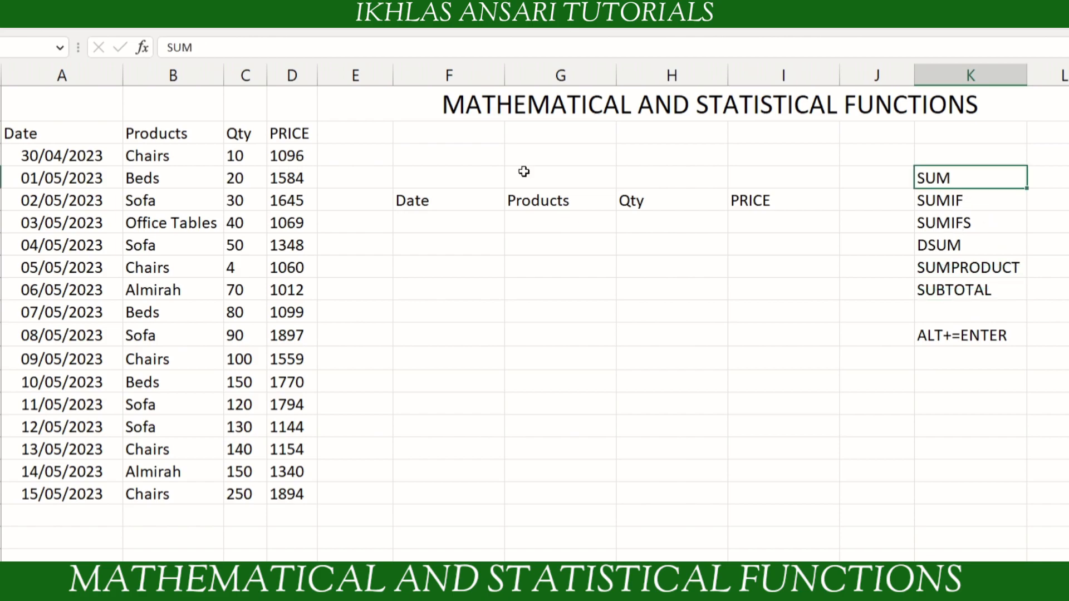
# - Total the Qty column in cell C19 with the formula =SUM(C3:C18)
pyautogui.click(251, 524)
pyautogui.write('=SUM(')
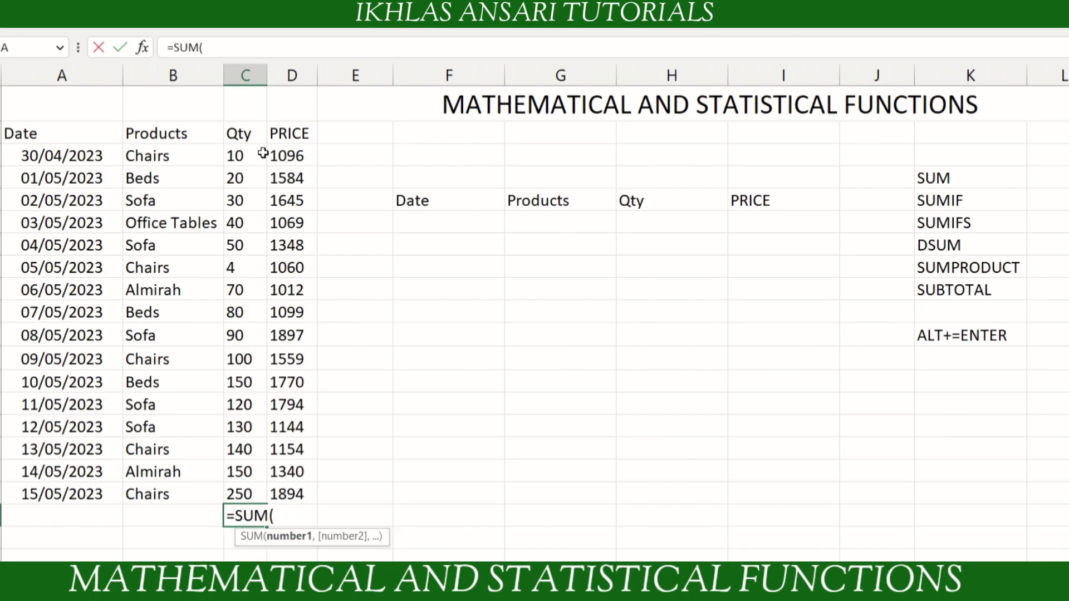
pyautogui.moveTo(249, 156); pyautogui.dragTo(222, 497)
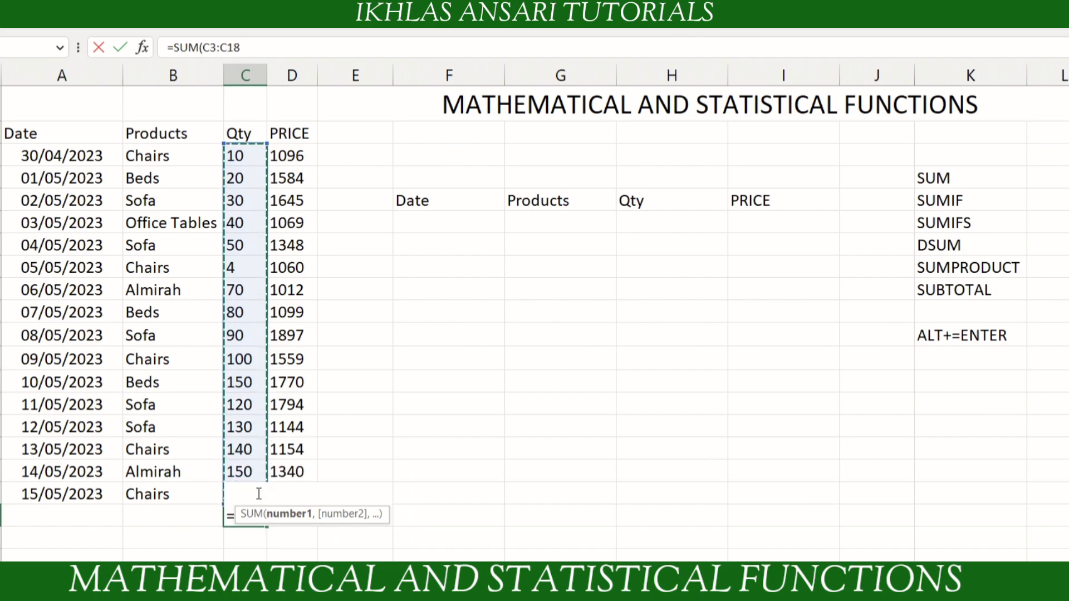
pyautogui.write(')')
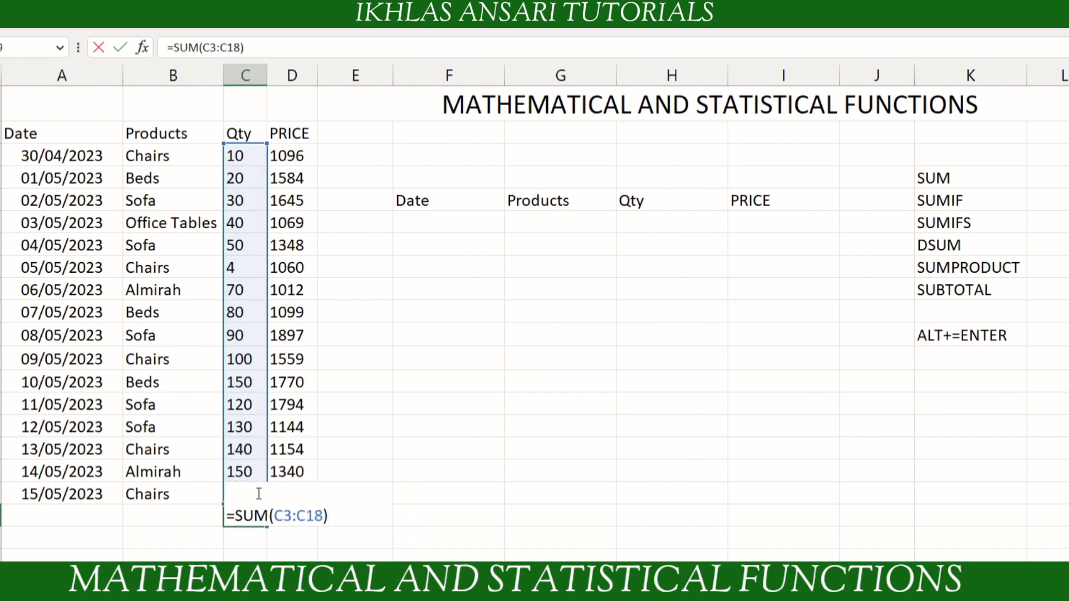
pyautogui.press('Return')
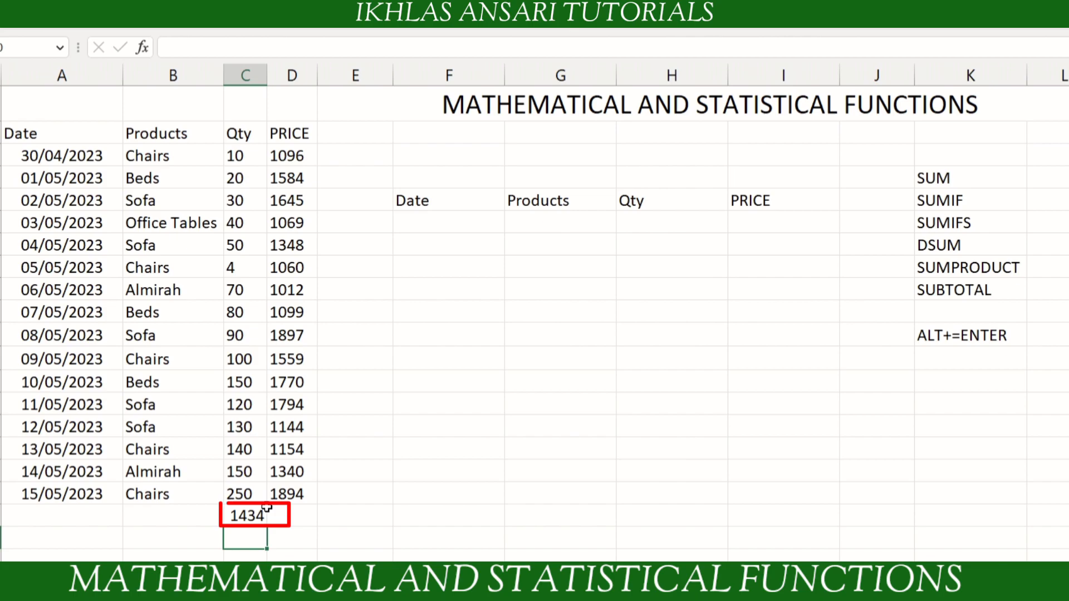
# - Total the PRICE column in cell D19 with the formula =SUM(D3:D18)
pyautogui.click(293, 513)
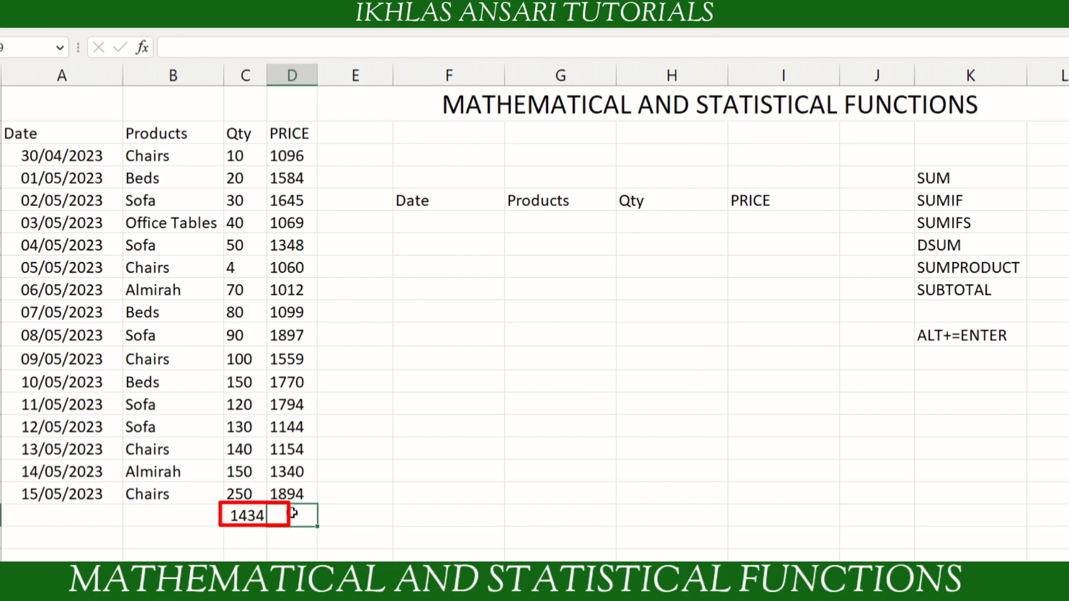
pyautogui.write('=SUM(')
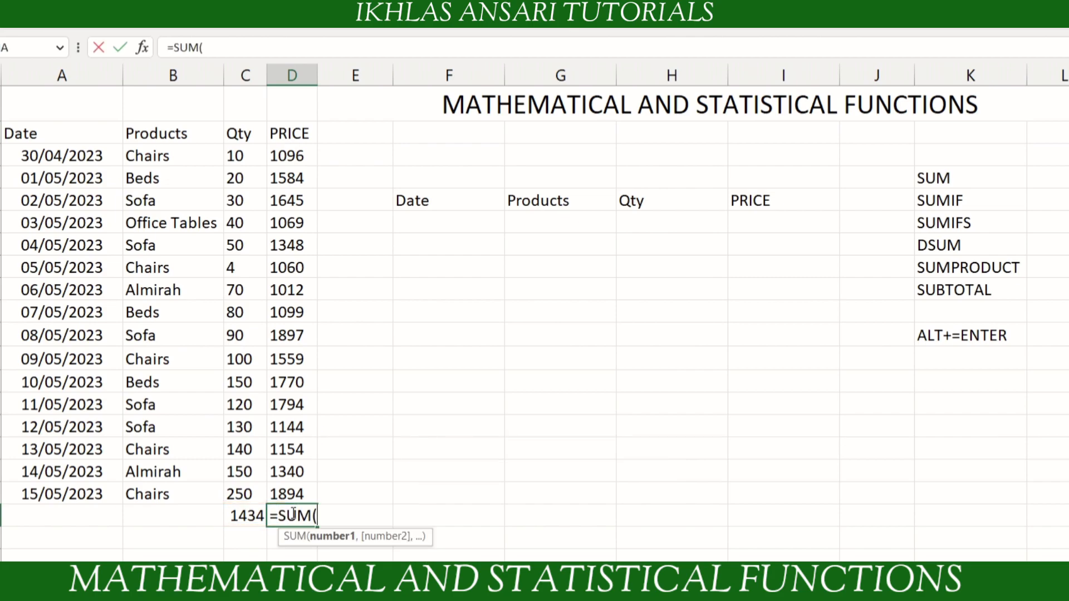
pyautogui.moveTo(291, 155); pyautogui.dragTo(281, 489)
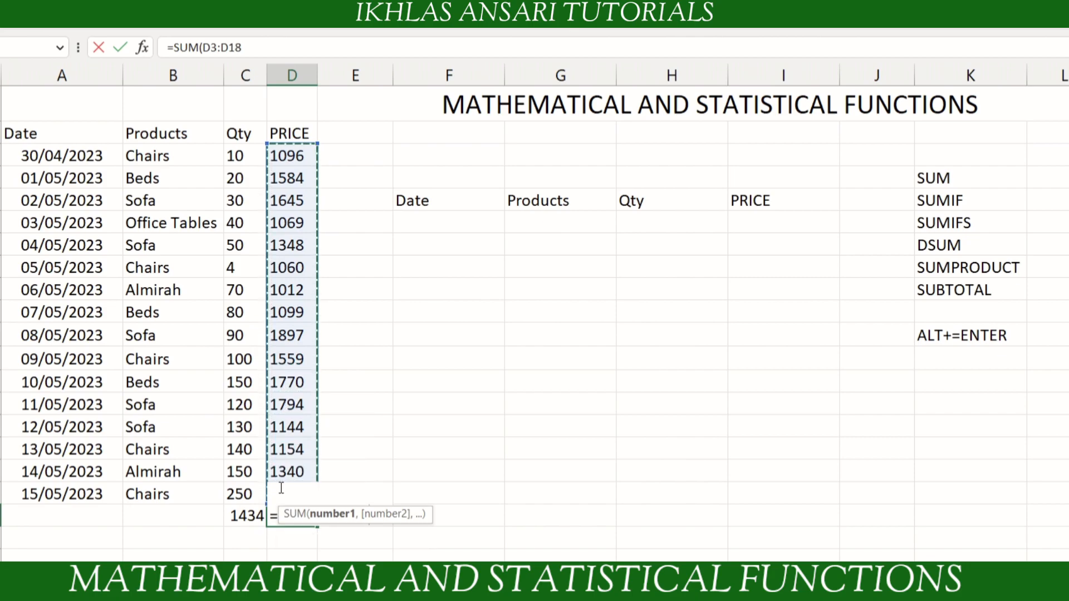
pyautogui.write(')')
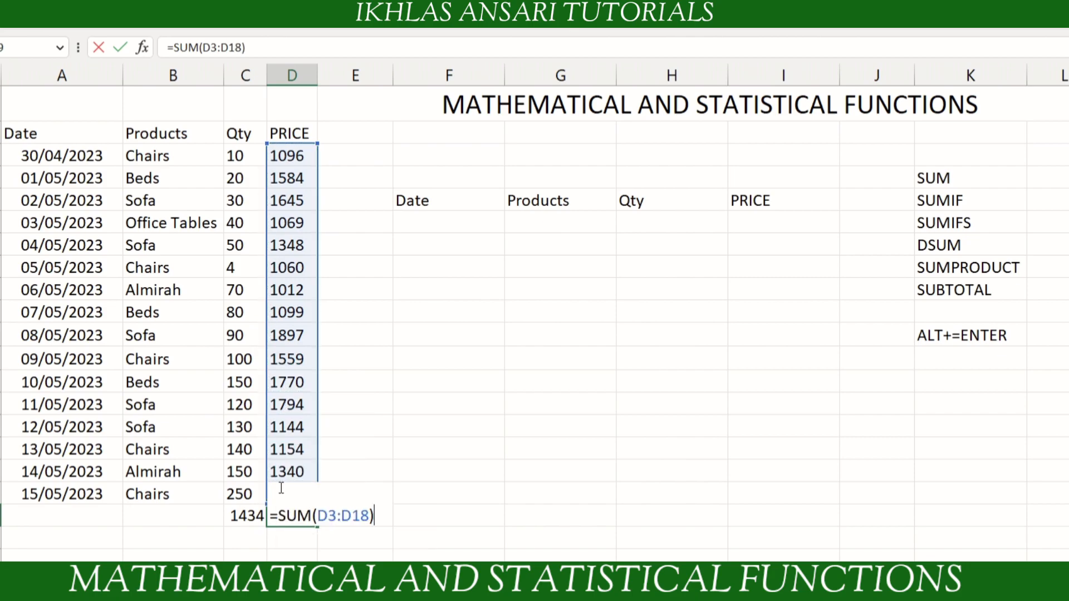
pyautogui.press('Return')
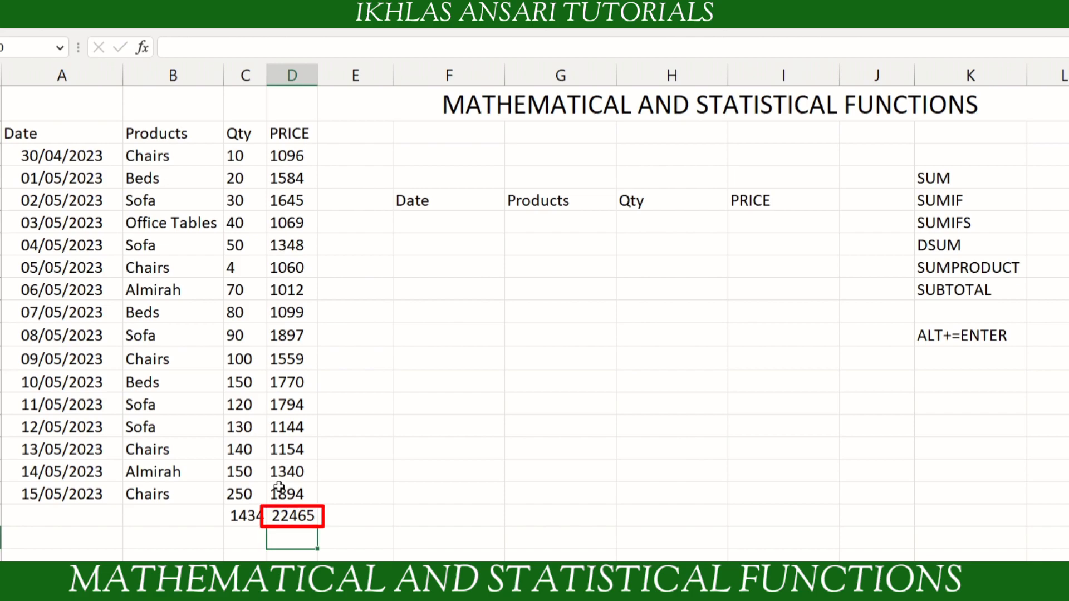
# - Clear the Qty and PRICE totals from cells C19:D19
pyautogui.click(305, 515)
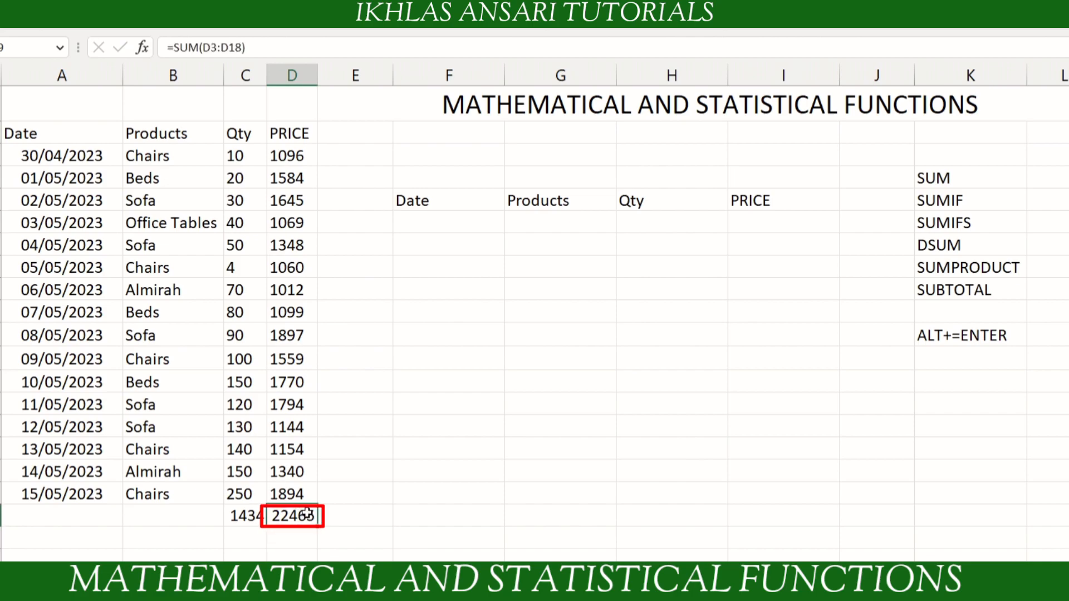
pyautogui.moveTo(241, 513); pyautogui.dragTo(289, 518)
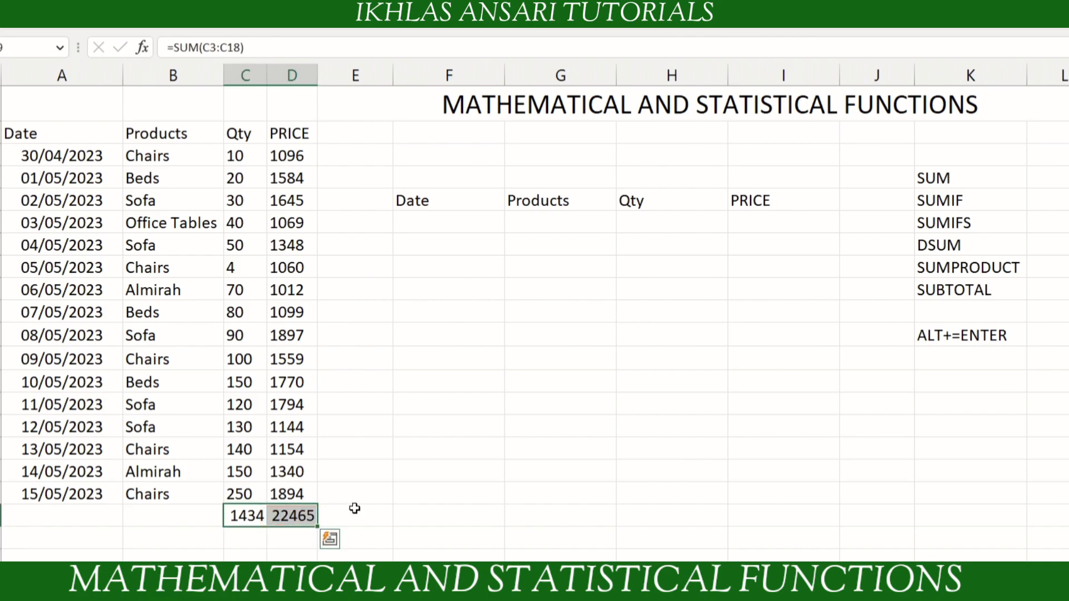
pyautogui.press('Delete')
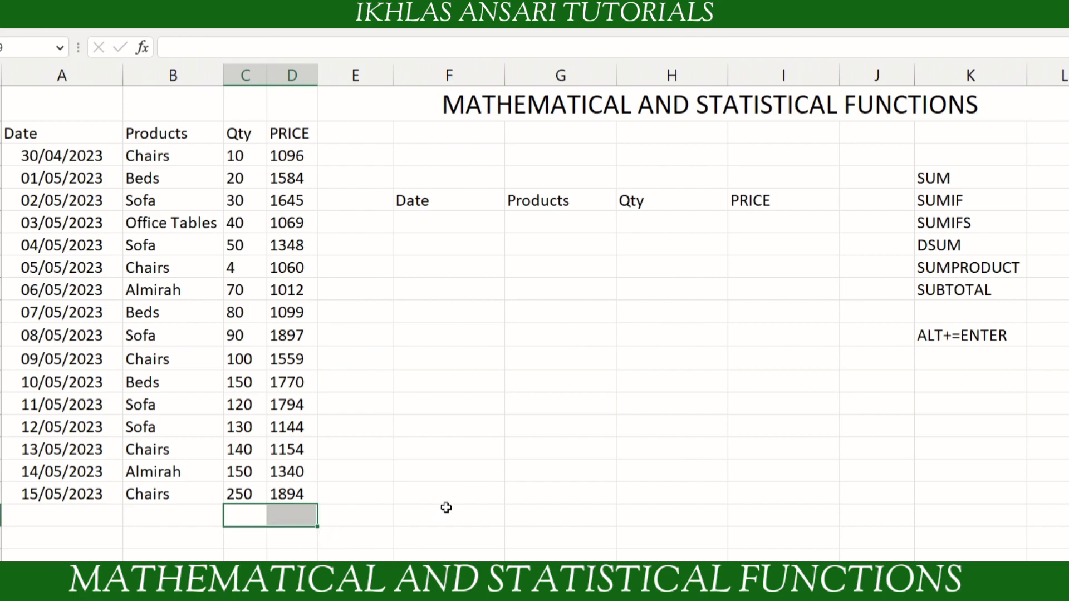
# - Use AutoSum to total the Qty values C3:C18 in cell C19
pyautogui.click(257, 511)
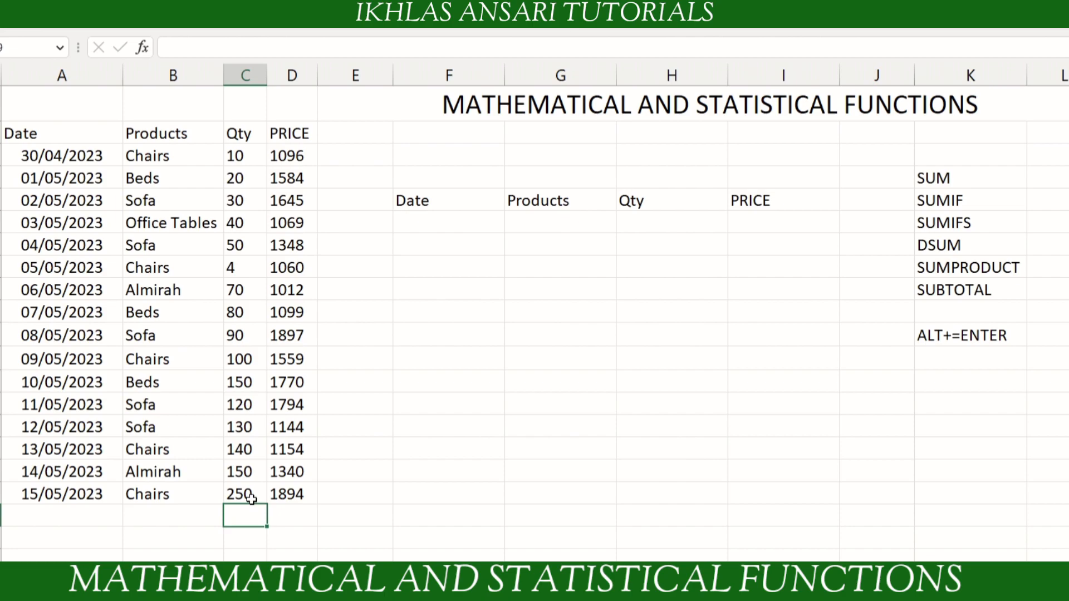
pyautogui.click(992, 340)
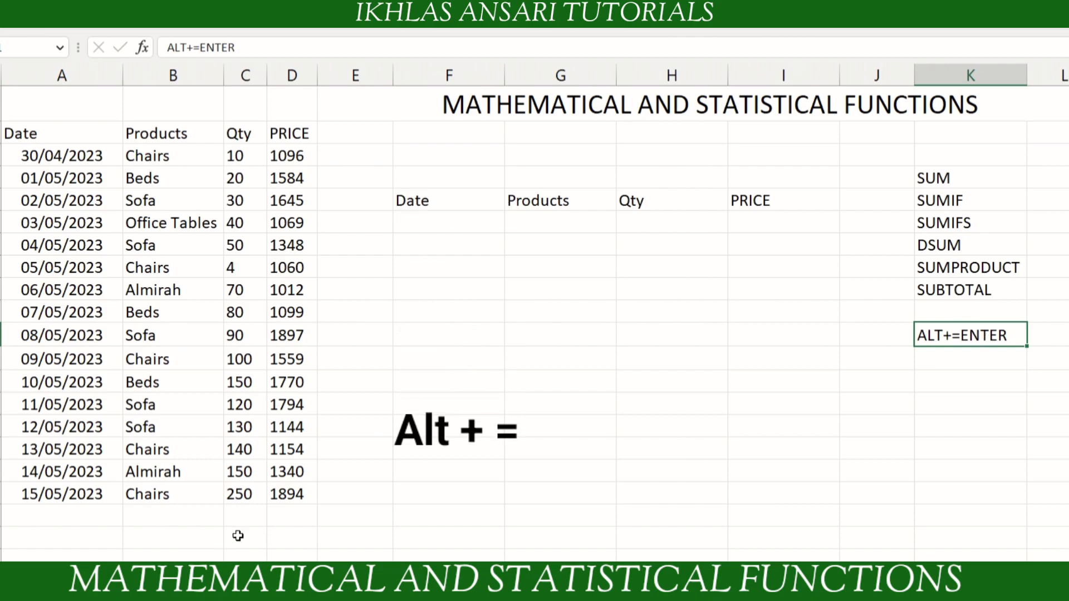
pyautogui.click(252, 518)
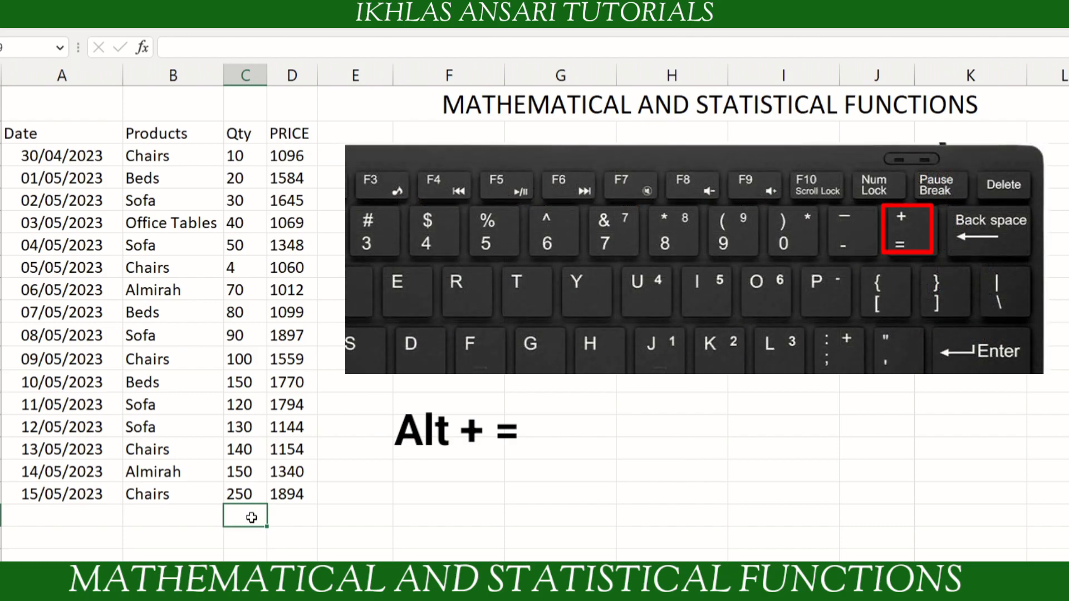
pyautogui.hotkey('alt', '=')
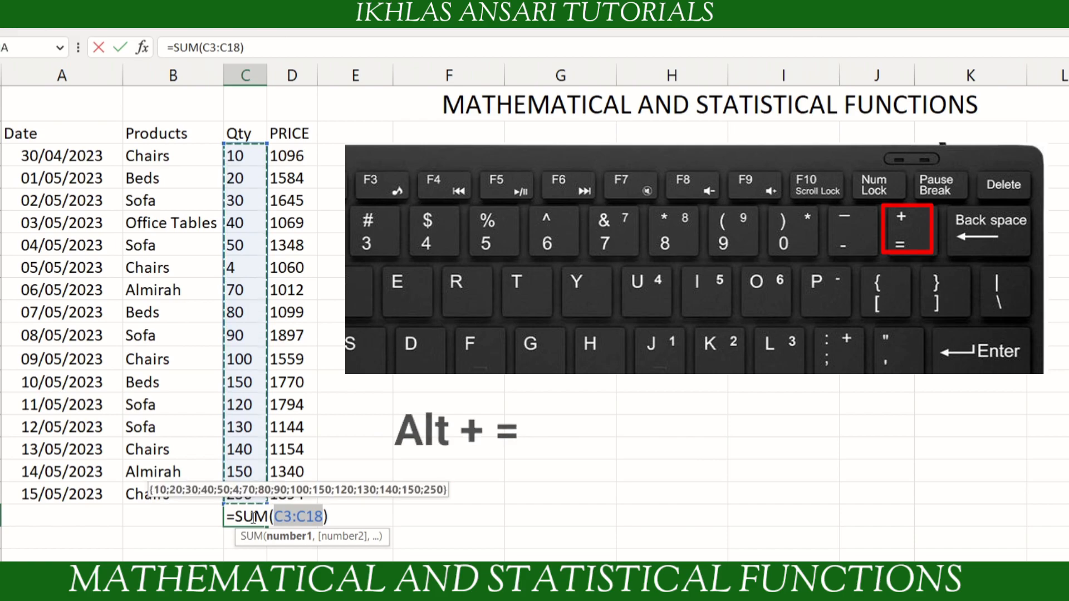
pyautogui.press('Return')
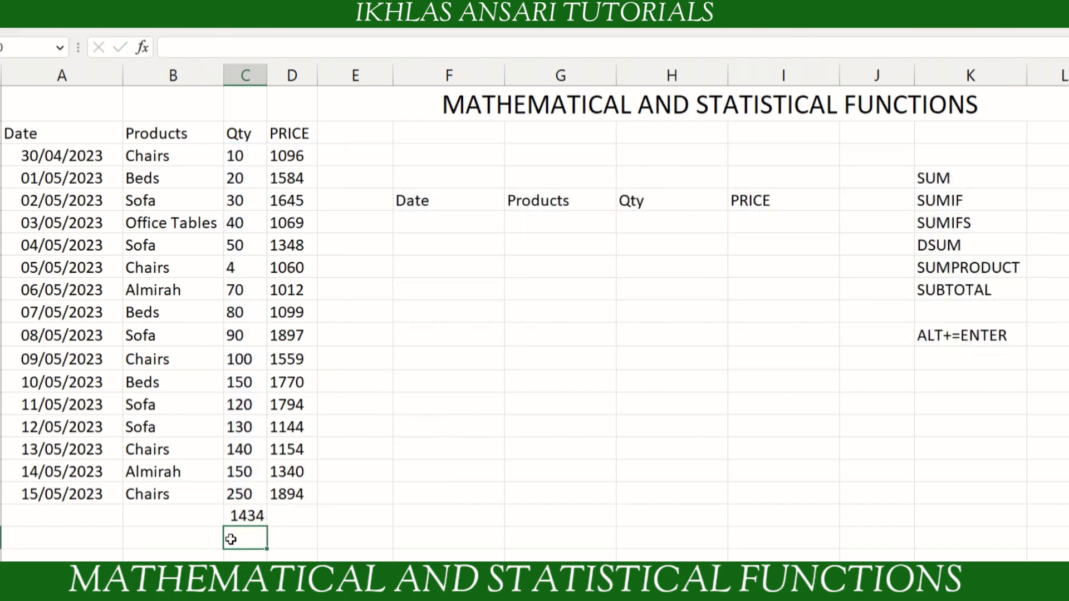
# - Use AutoSum to total the PRICE values D3:D18 in cell D19
pyautogui.click(306, 516)
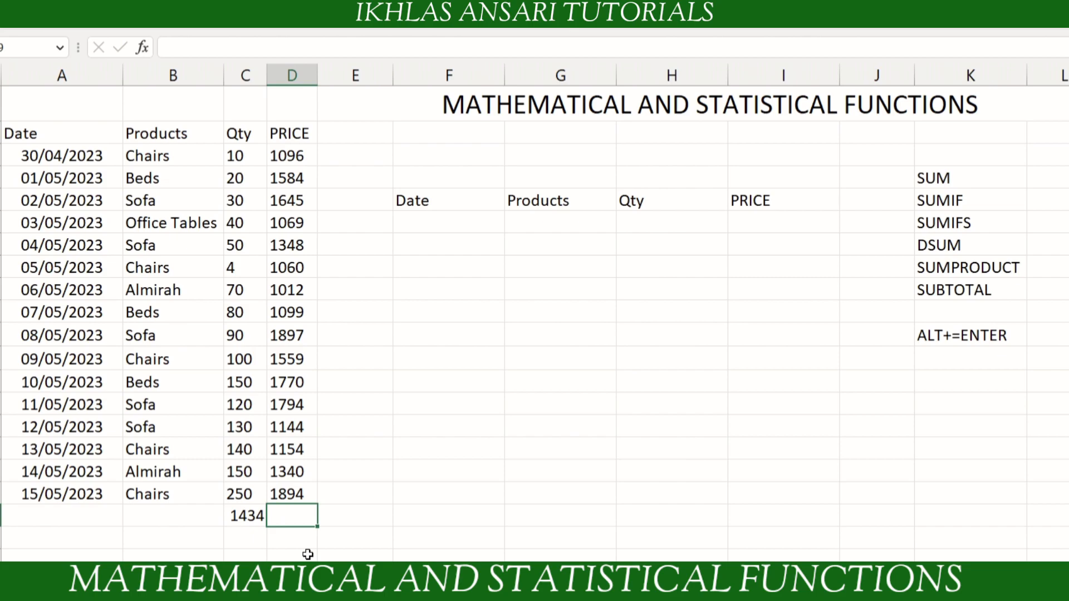
pyautogui.hotkey('alt', '=')
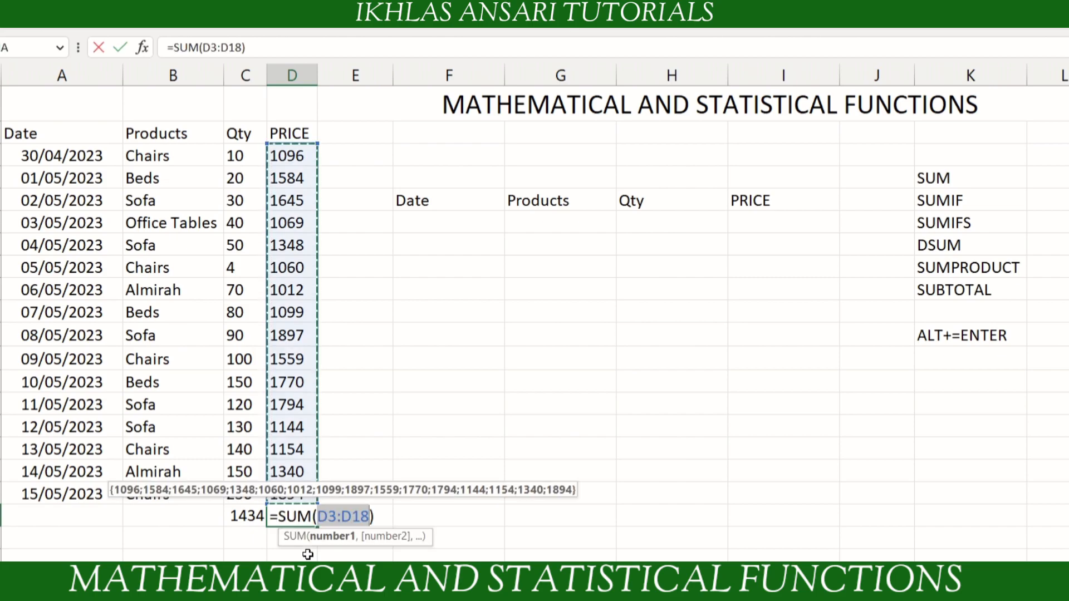
pyautogui.press('Return')
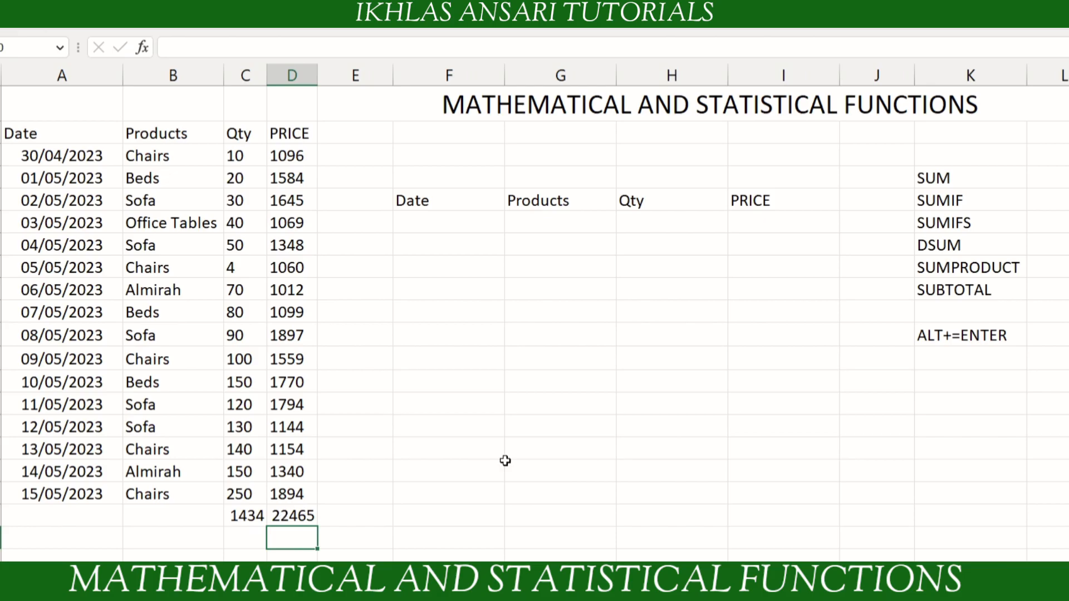
# - Delete both AutoSum totals below the Qty and PRICE columns
pyautogui.click(966, 205)
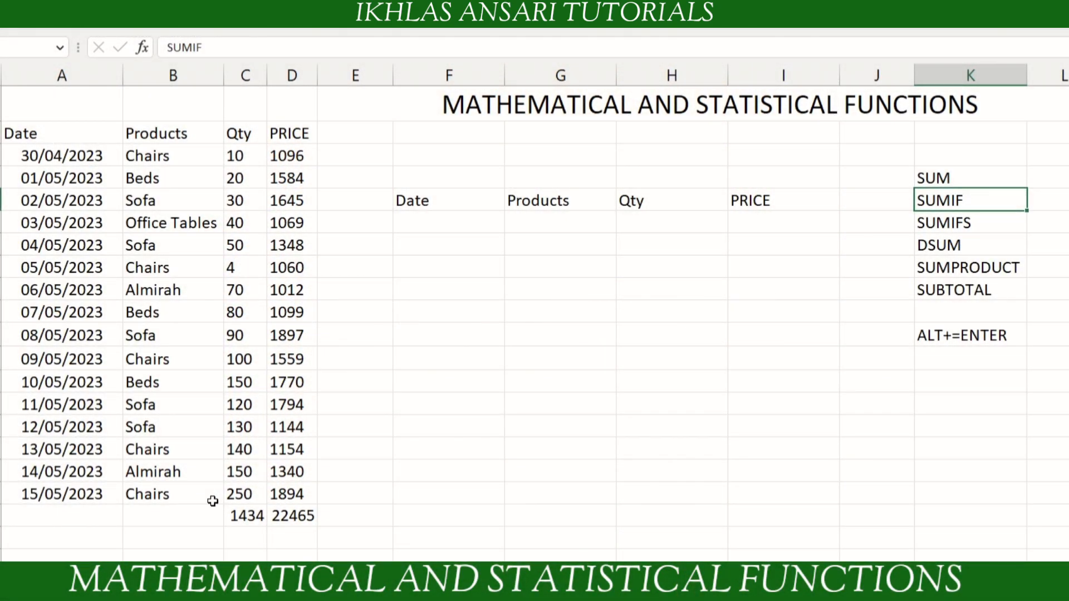
pyautogui.moveTo(241, 517); pyautogui.dragTo(278, 518)
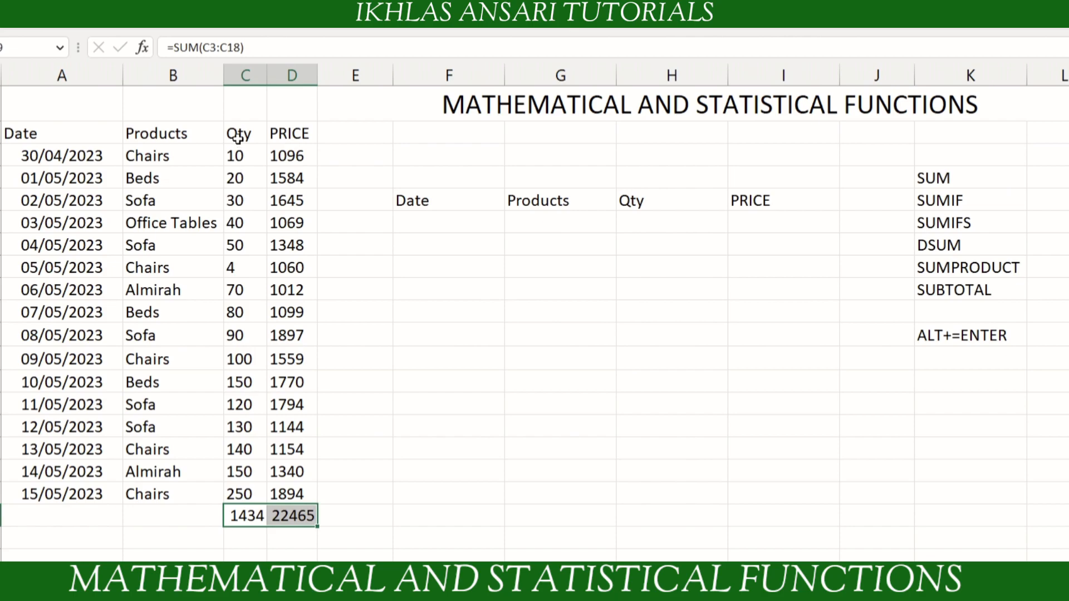
pyautogui.press('Delete')
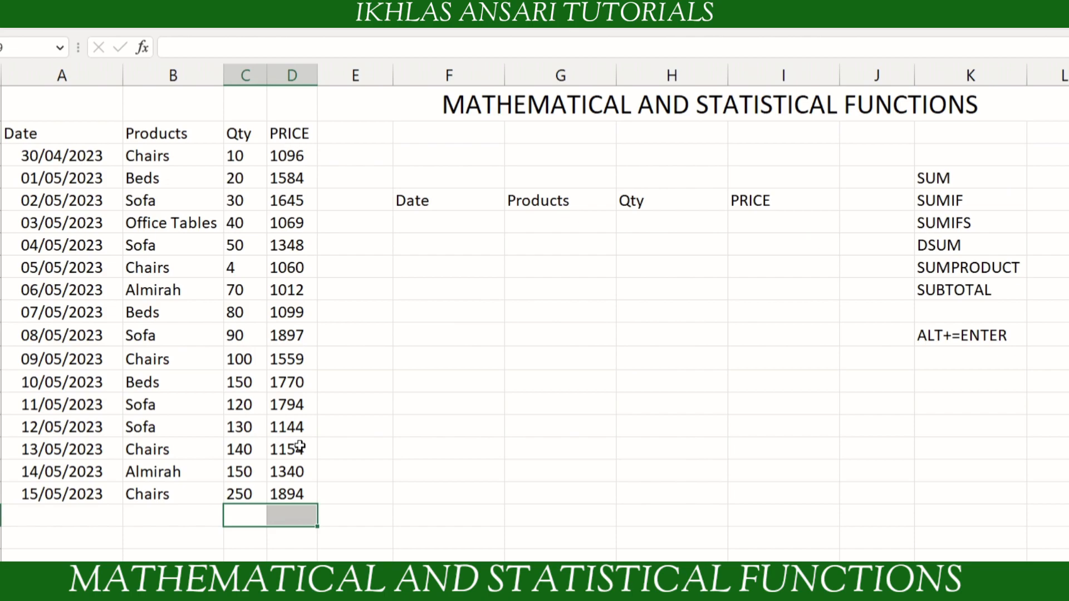
# - Examine the repeated Chairs entries in the Products column and the Qty value of the first one
pyautogui.click(167, 159)
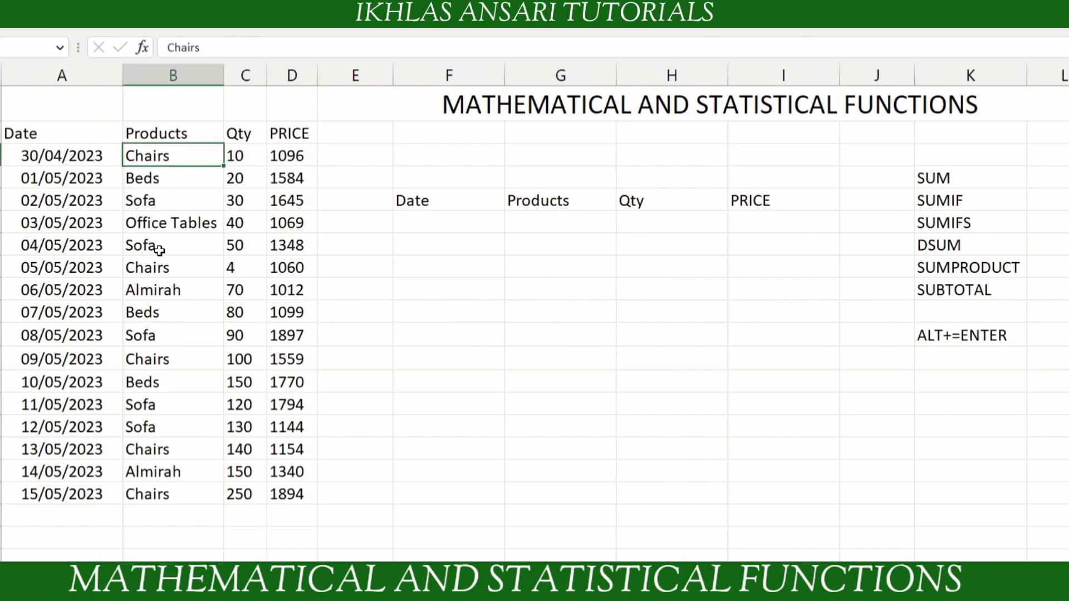
pyautogui.click(161, 269)
pyautogui.click(165, 159)
pyautogui.click(161, 268)
pyautogui.click(161, 362)
pyautogui.click(158, 449)
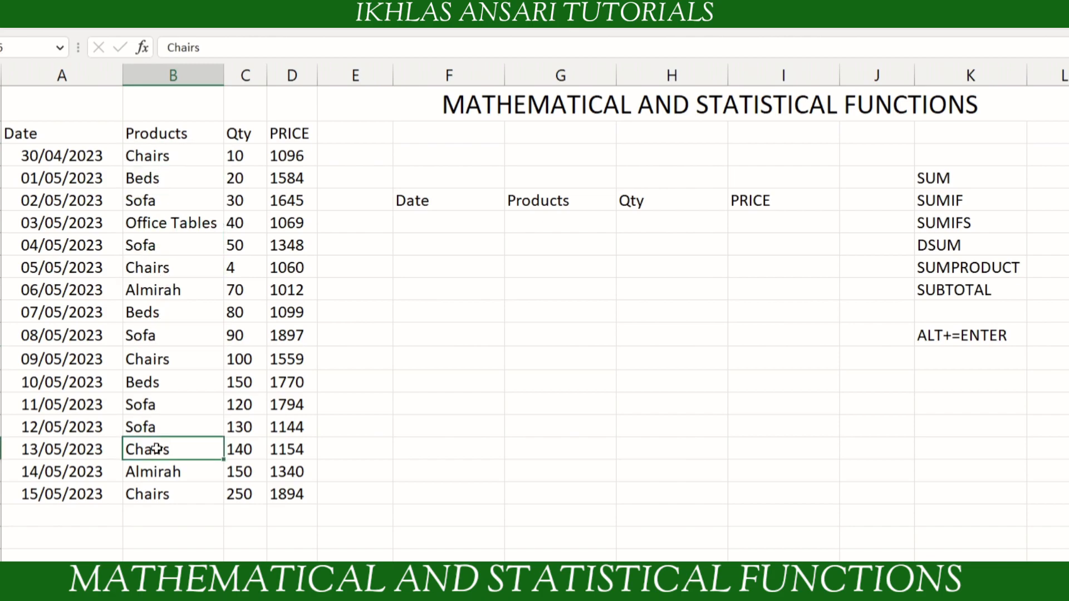
pyautogui.click(164, 494)
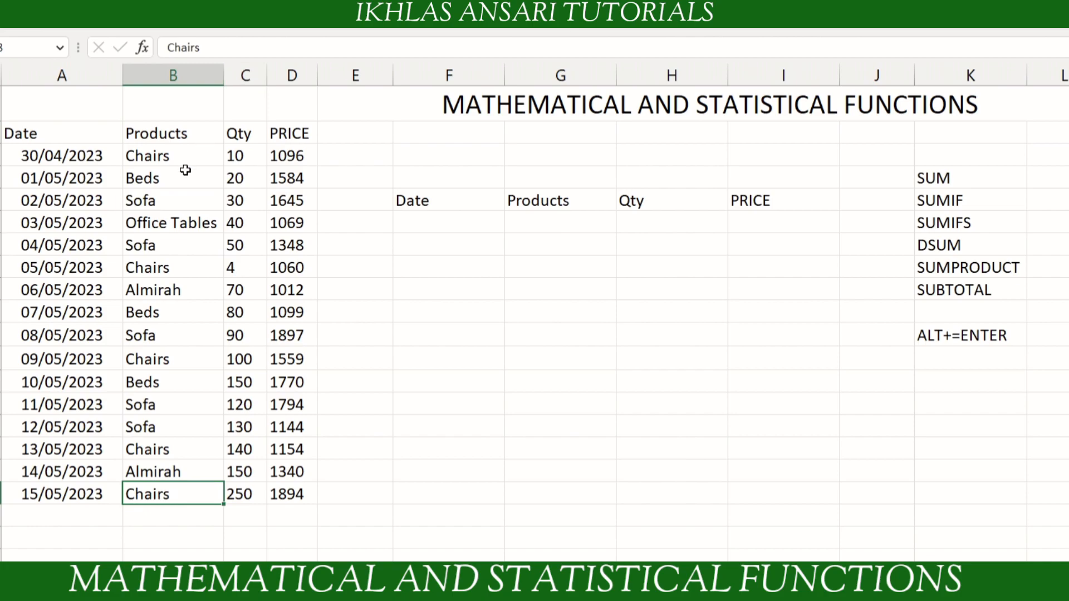
pyautogui.click(248, 158)
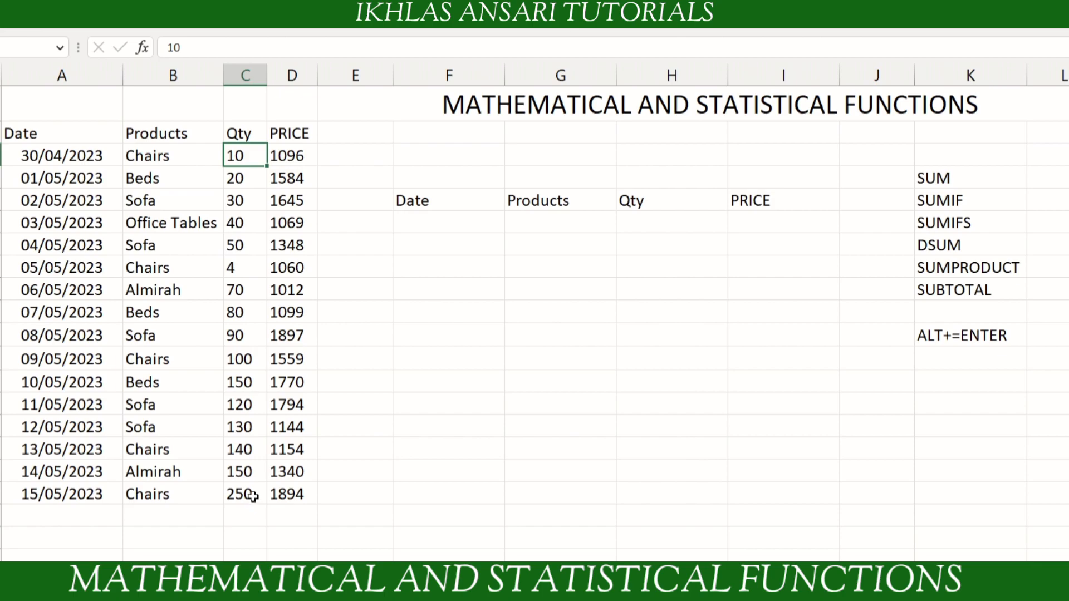
# - In H6, enter a SUMIF formula with range B3:B18, the Chairs cell B3 as criterion and sum range C3:C18
pyautogui.click(642, 218)
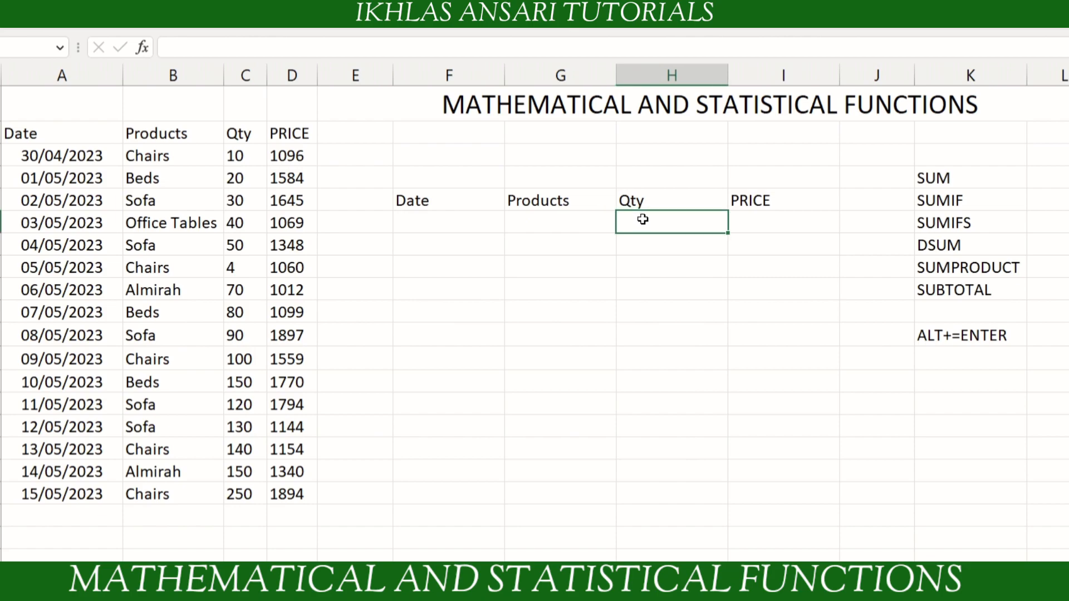
pyautogui.write('=SUMIF(')
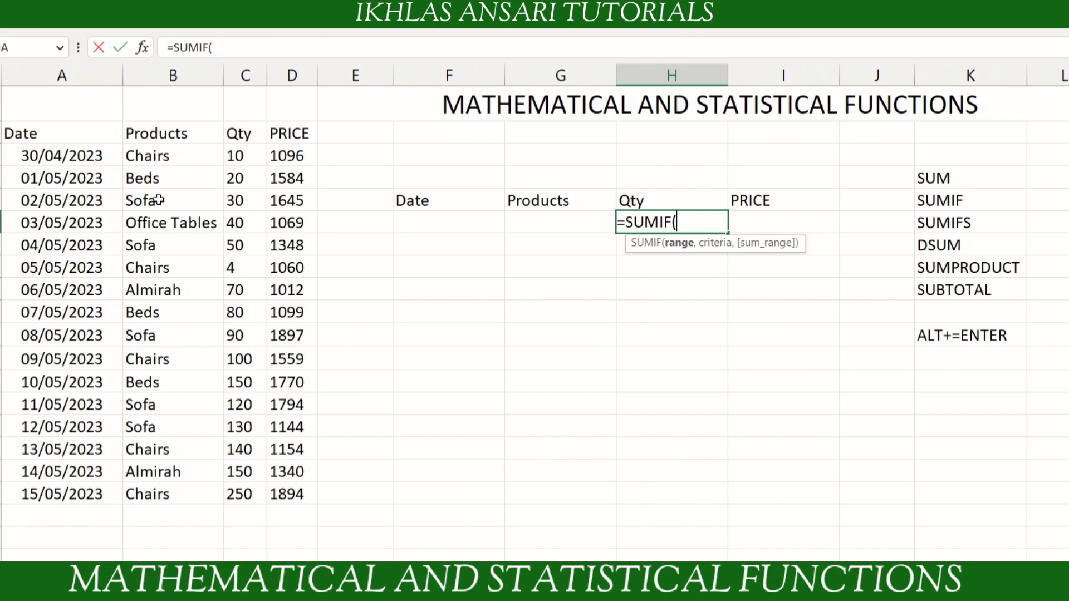
pyautogui.moveTo(182, 162); pyautogui.dragTo(190, 504)
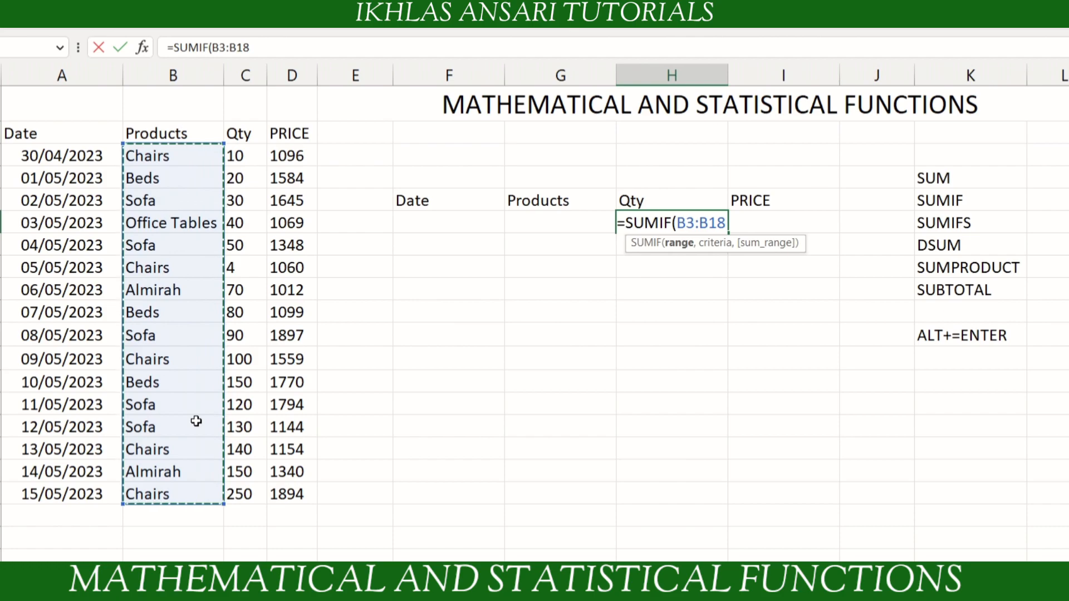
pyautogui.write(',')
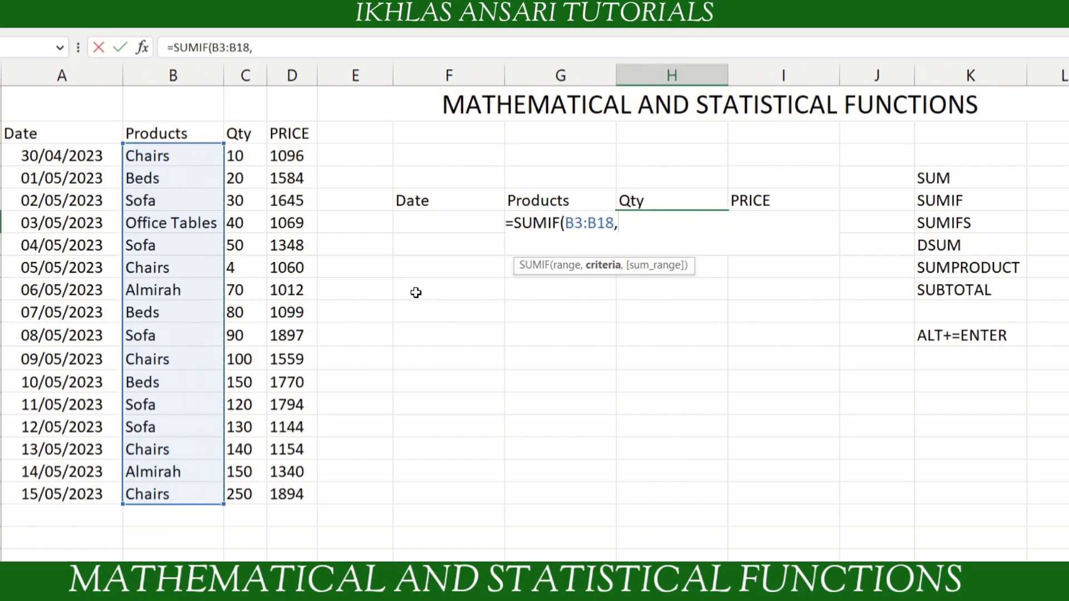
pyautogui.click(177, 156)
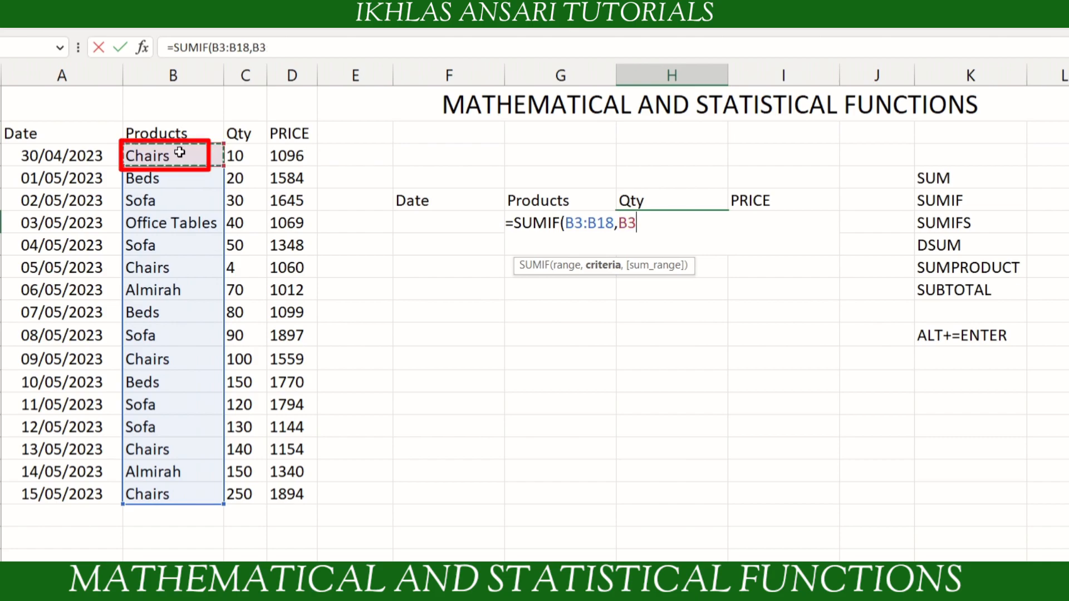
pyautogui.click(180, 178)
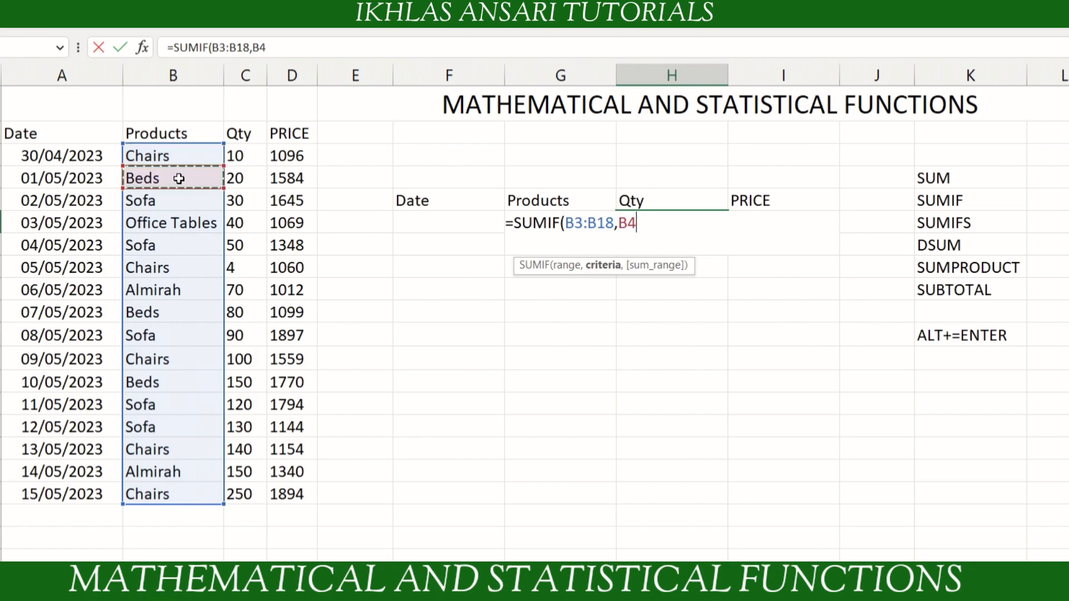
pyautogui.click(182, 159)
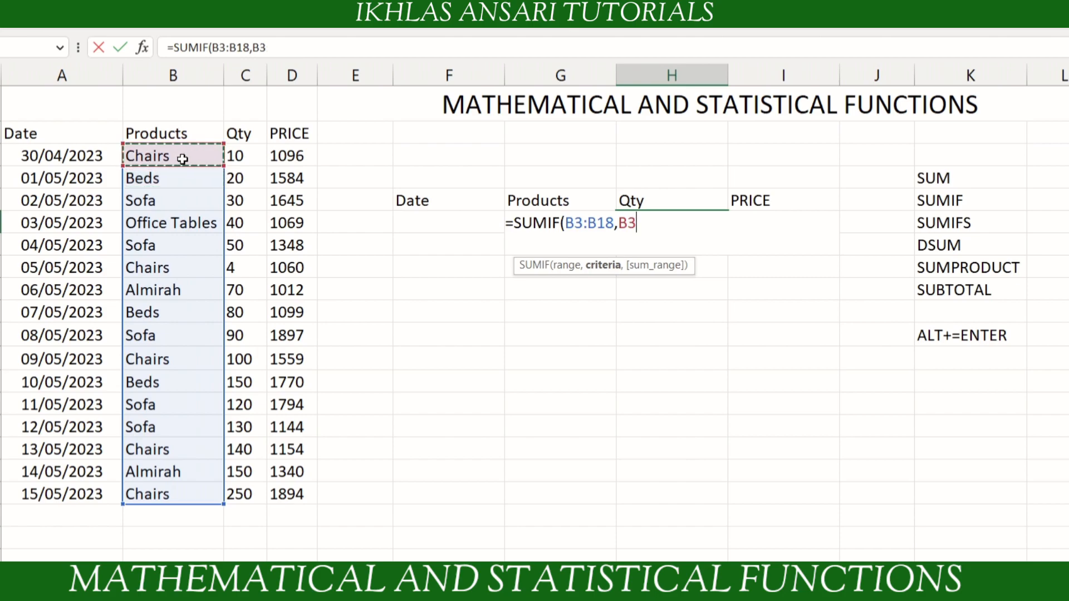
pyautogui.write(',')
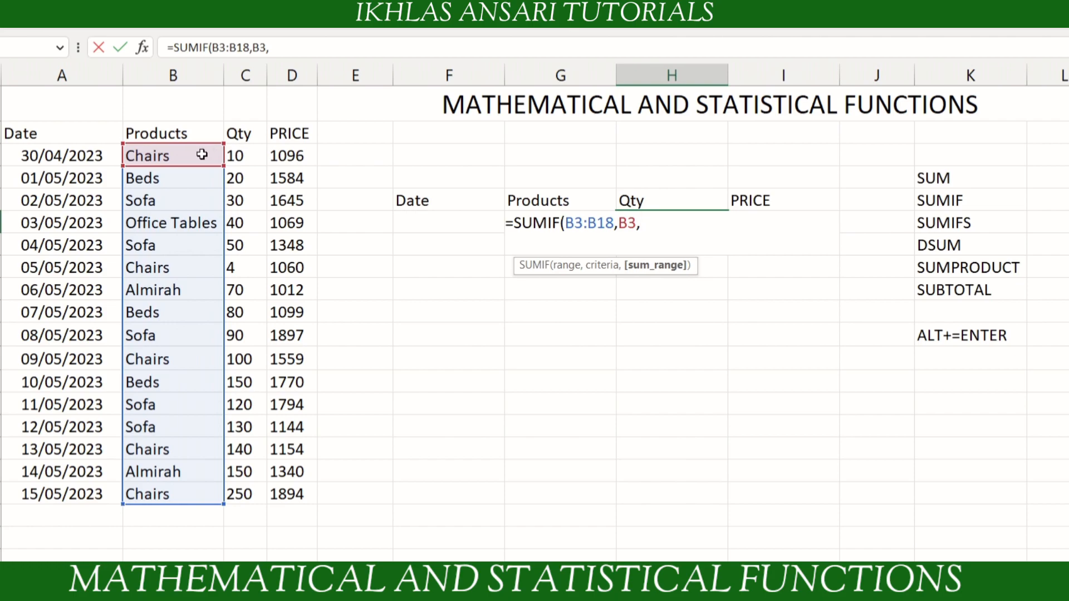
pyautogui.moveTo(246, 154); pyautogui.dragTo(245, 492)
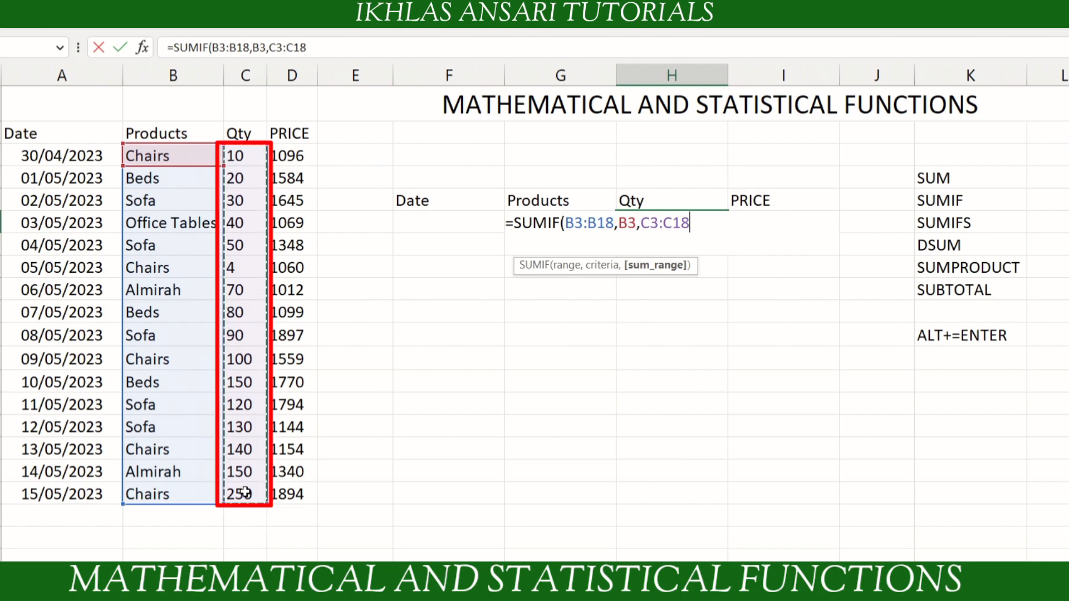
pyautogui.write(')')
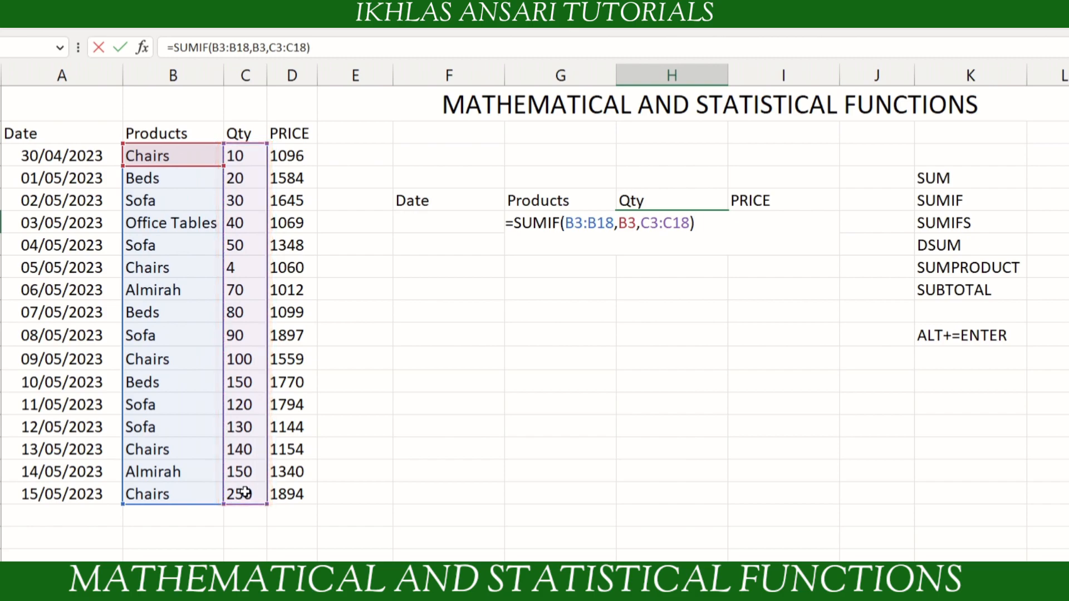
pyautogui.press('Return')
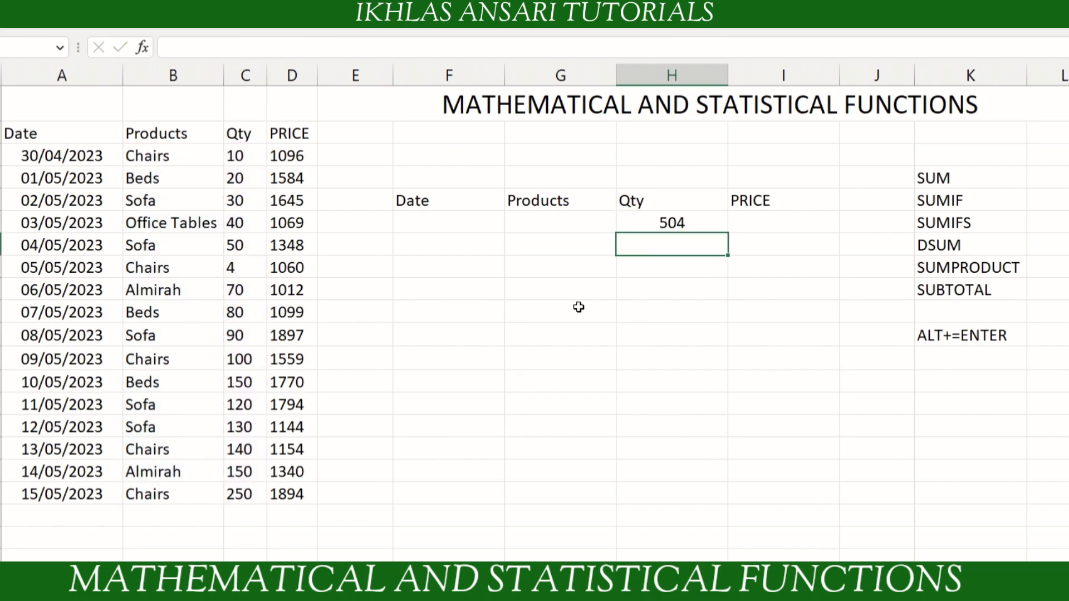
# - Review the Chairs quantity formula in H6 and examine the Sofa entries with their PRICE values
pyautogui.click(675, 225)
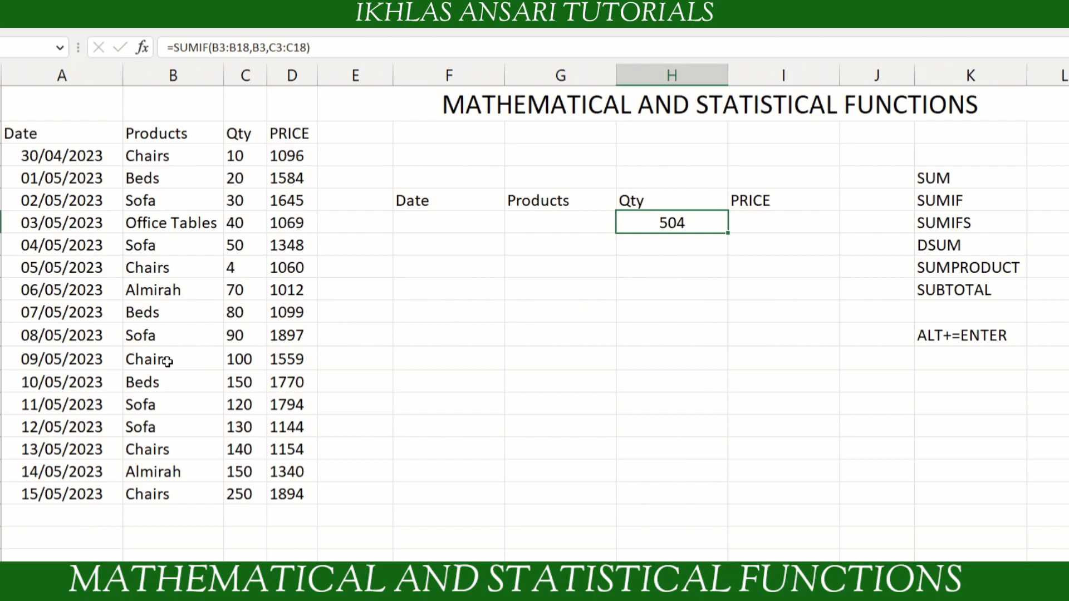
pyautogui.click(168, 362)
pyautogui.click(653, 226)
pyautogui.click(755, 225)
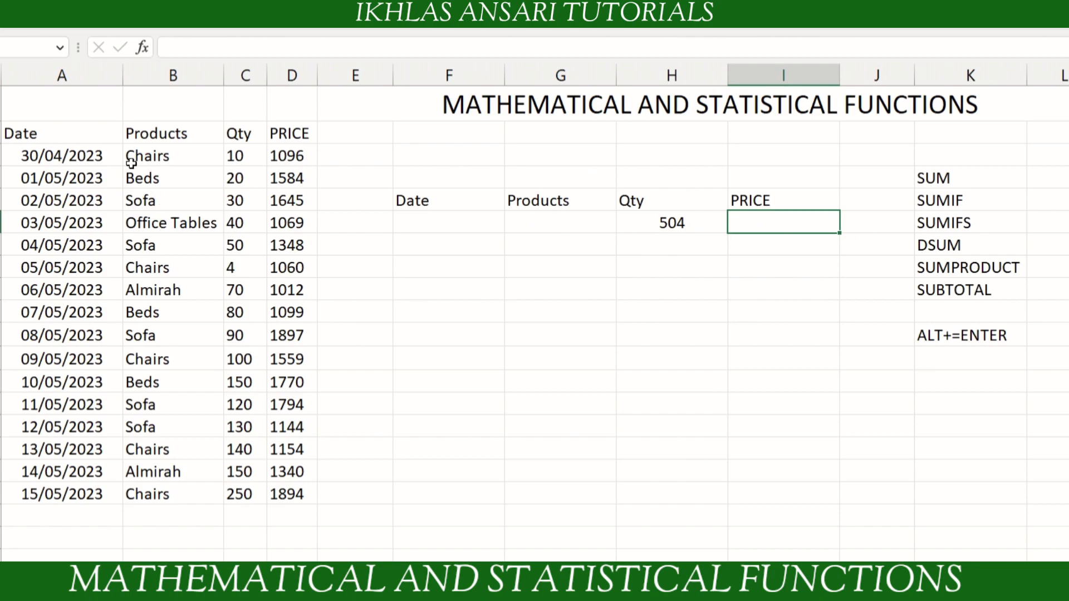
pyautogui.click(284, 199)
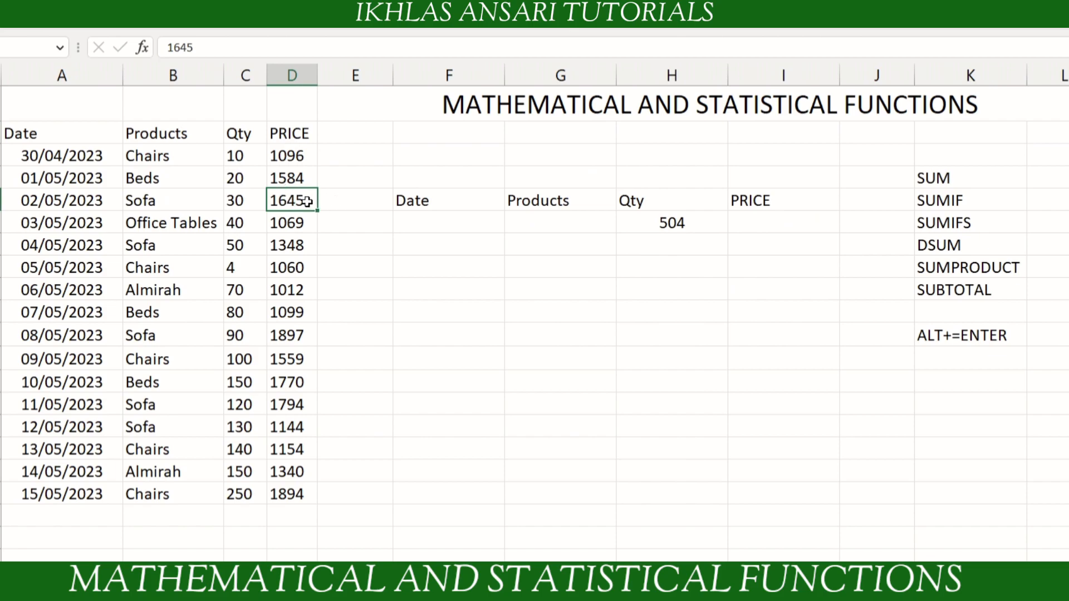
pyautogui.click(167, 247)
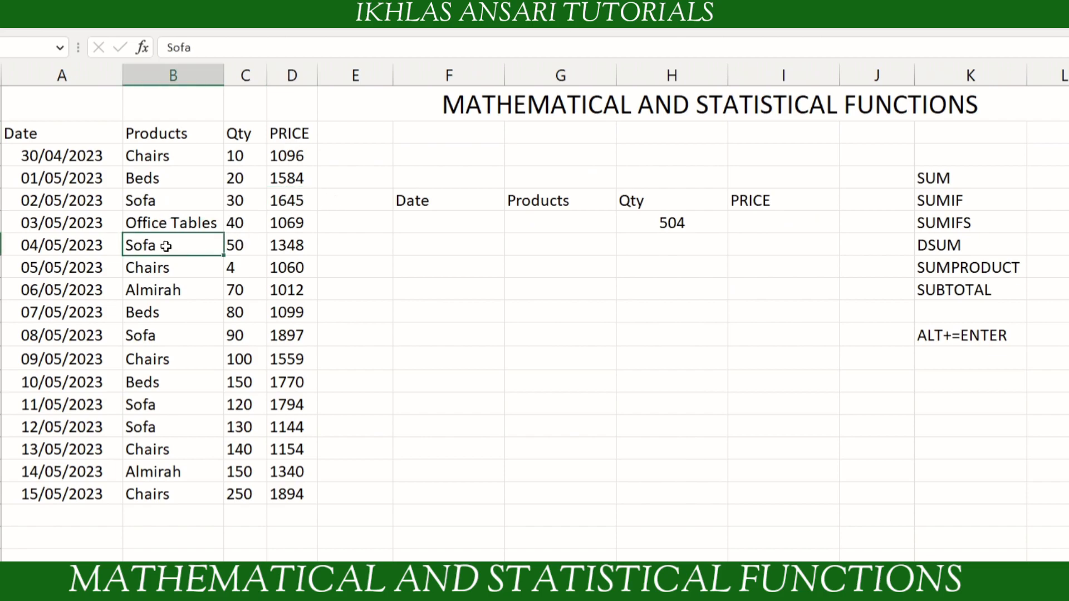
pyautogui.click(297, 245)
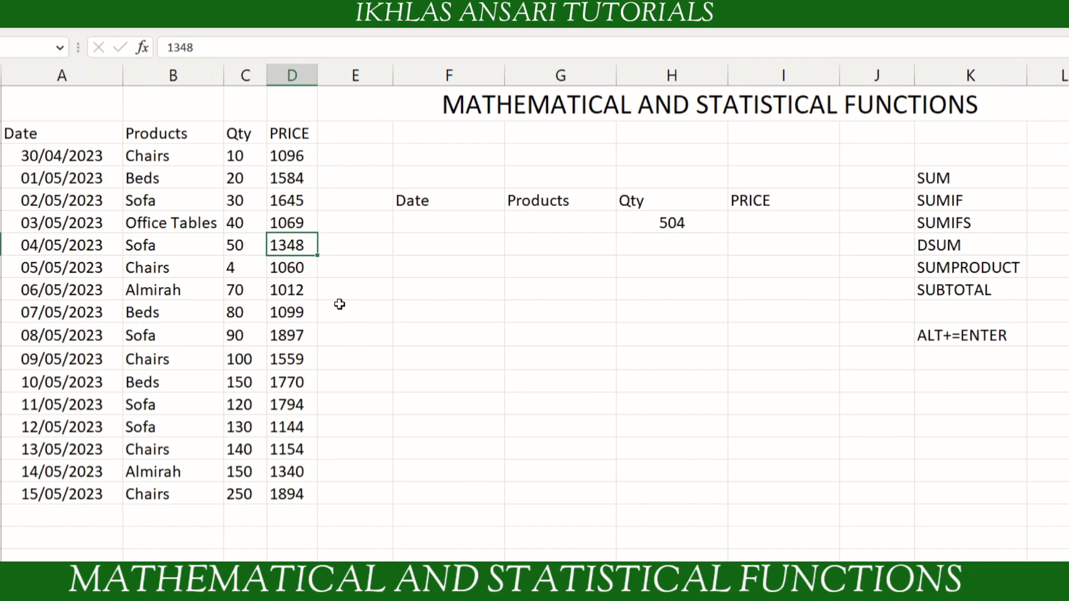
# - In I6, enter a SUMIF formula with range B3:B18, the Sofa cell B5 as criterion and sum range D3:D18
pyautogui.click(763, 222)
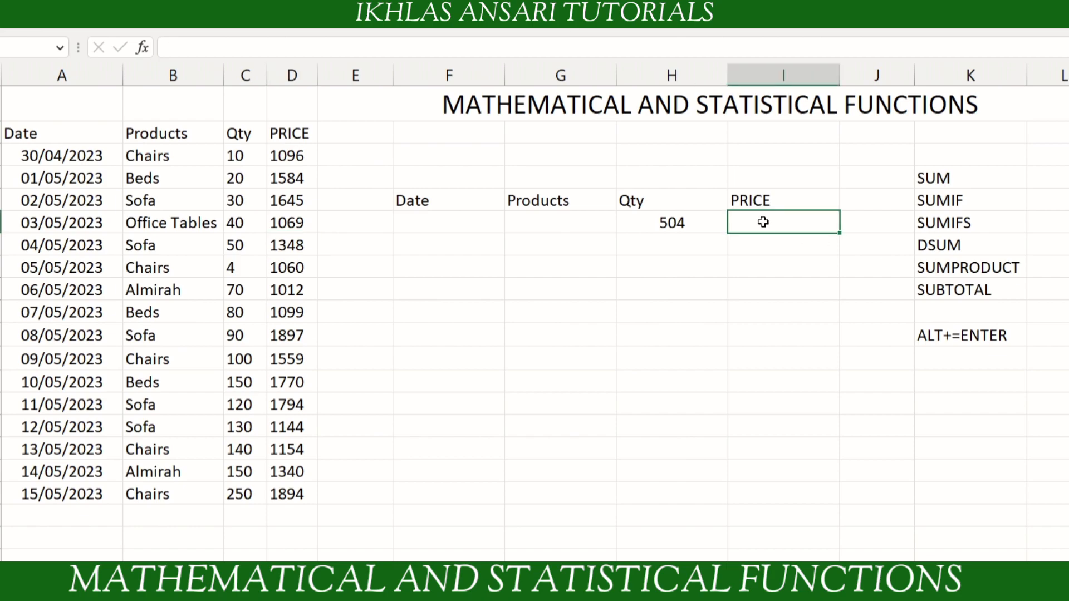
pyautogui.write('=SUMIF(')
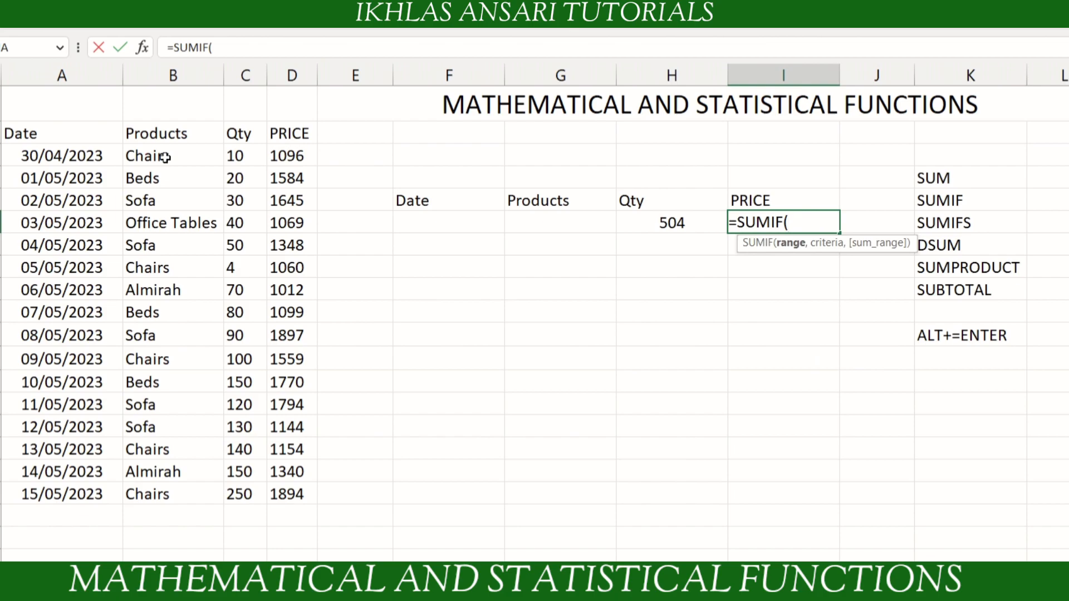
pyautogui.moveTo(164, 156); pyautogui.dragTo(147, 494)
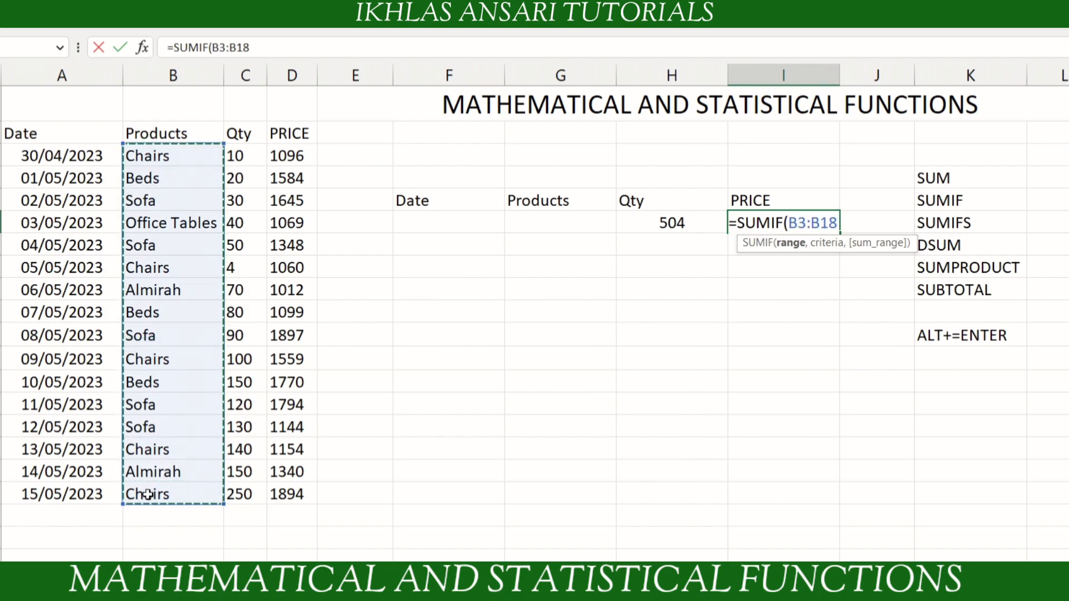
pyautogui.write(',')
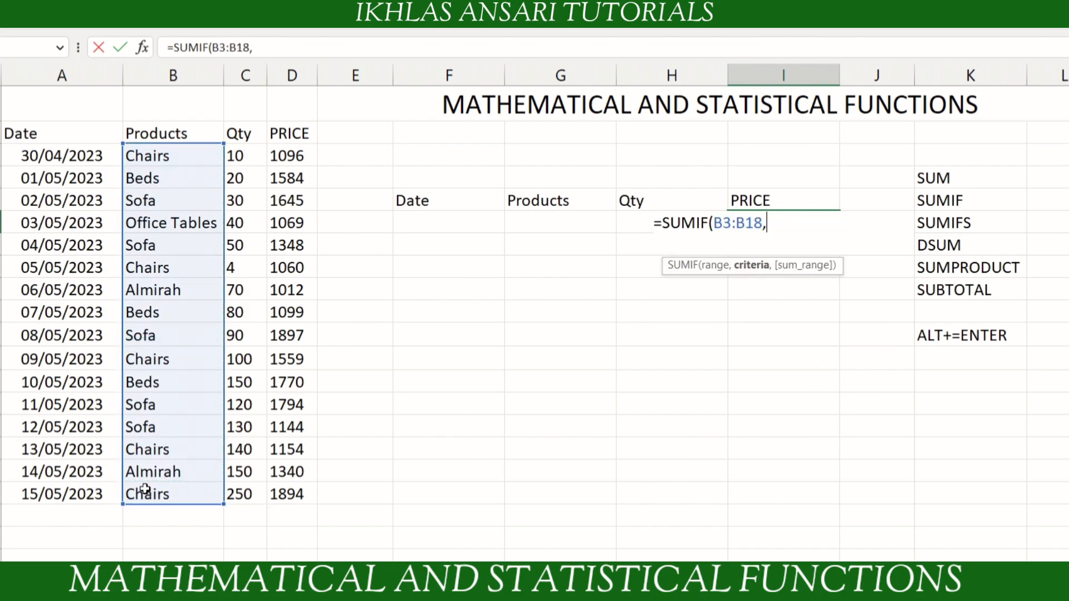
pyautogui.click(158, 201)
pyautogui.write(',')
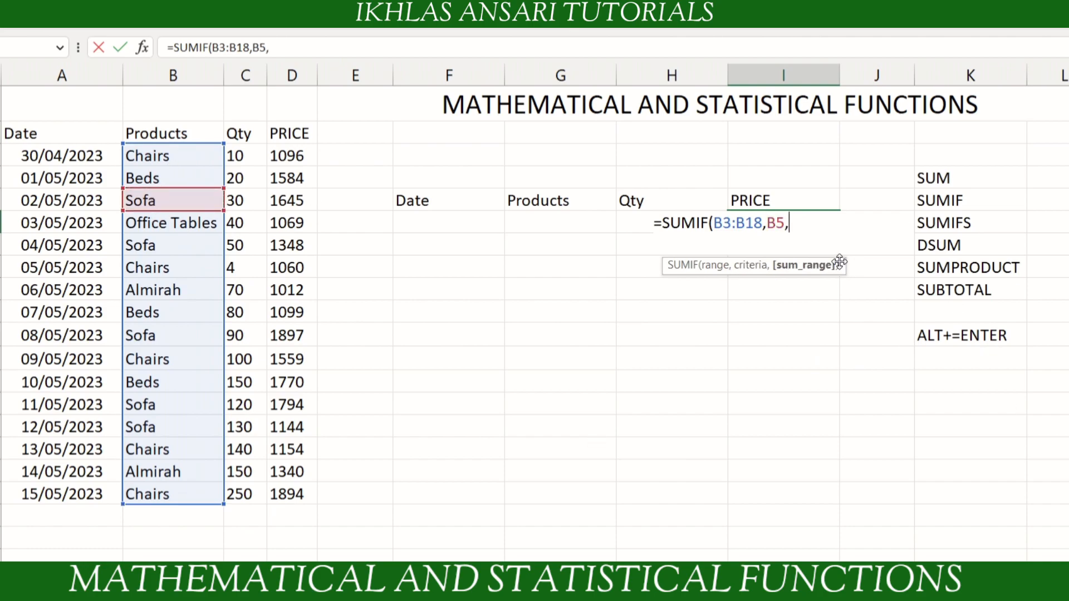
pyautogui.moveTo(295, 156); pyautogui.dragTo(286, 496)
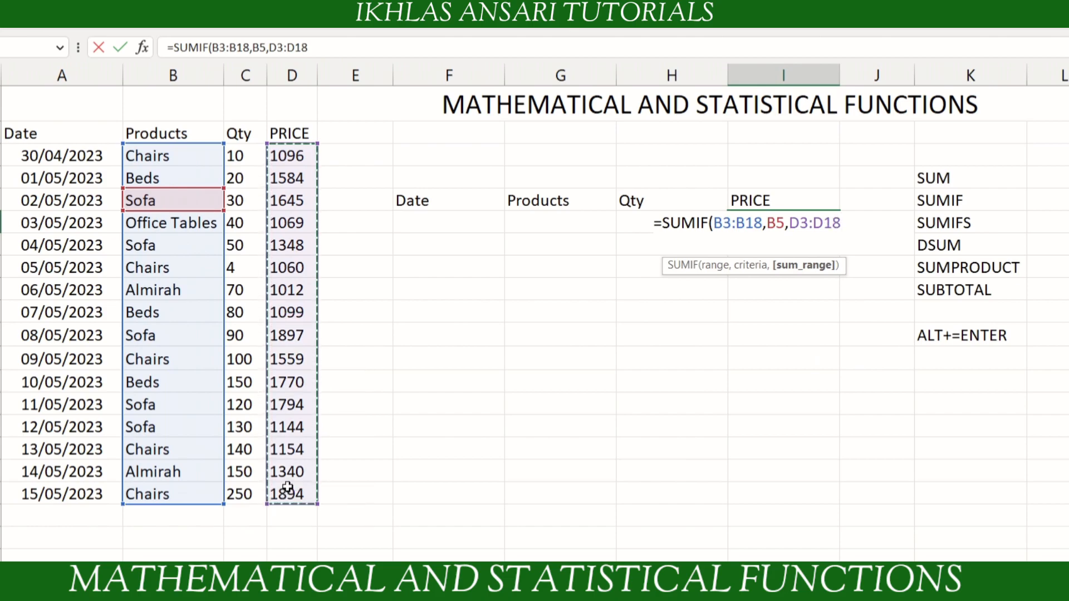
pyautogui.write(')')
pyautogui.press('Return')
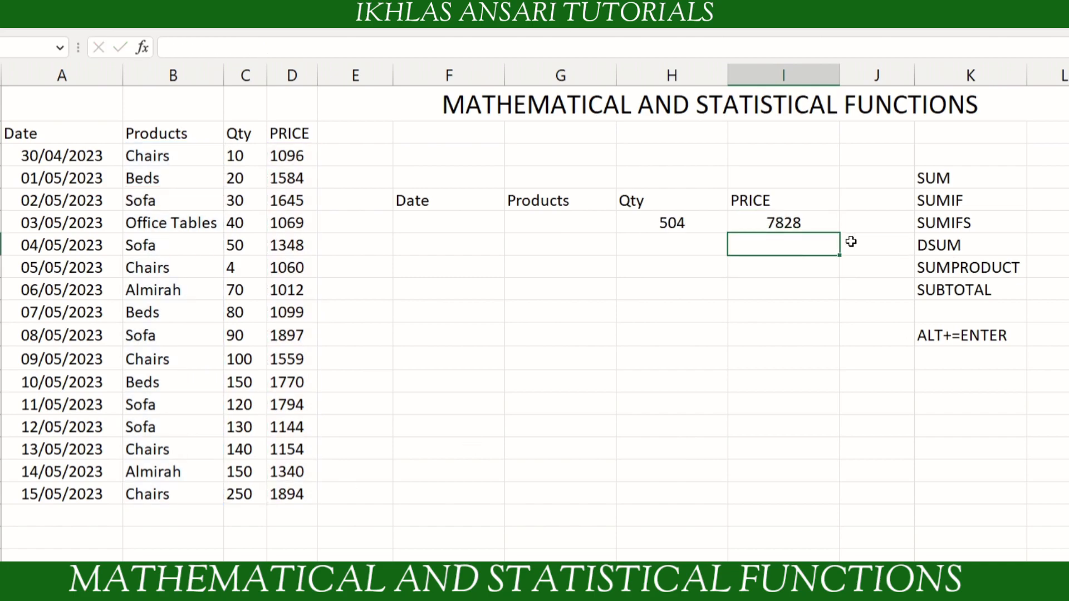
# - Review the SUMIF formulas in cells I6 and H6
pyautogui.click(788, 223)
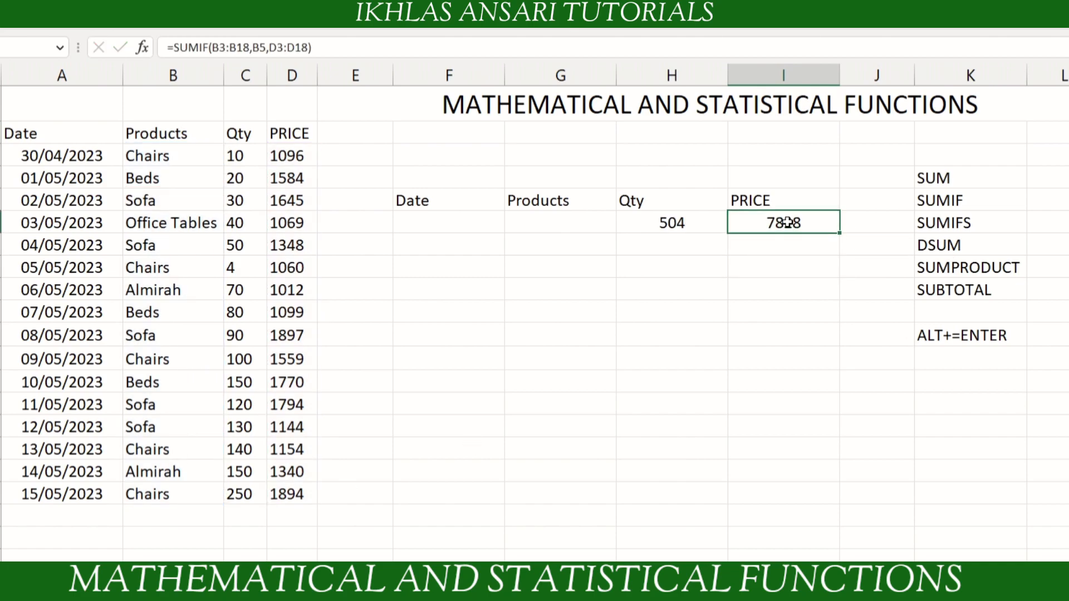
pyautogui.press('Left')
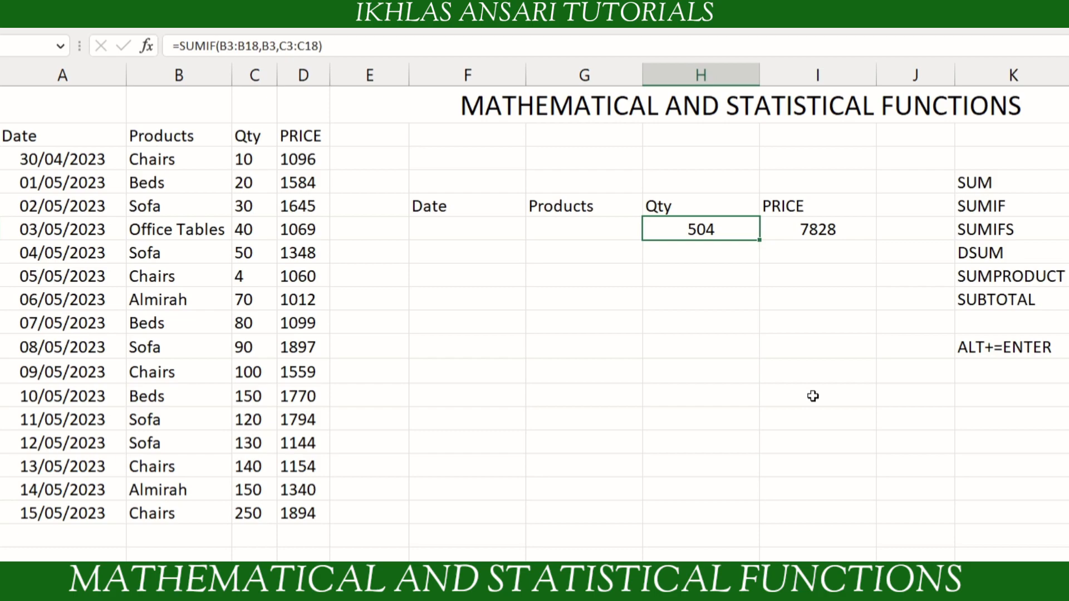
pyautogui.click(775, 223)
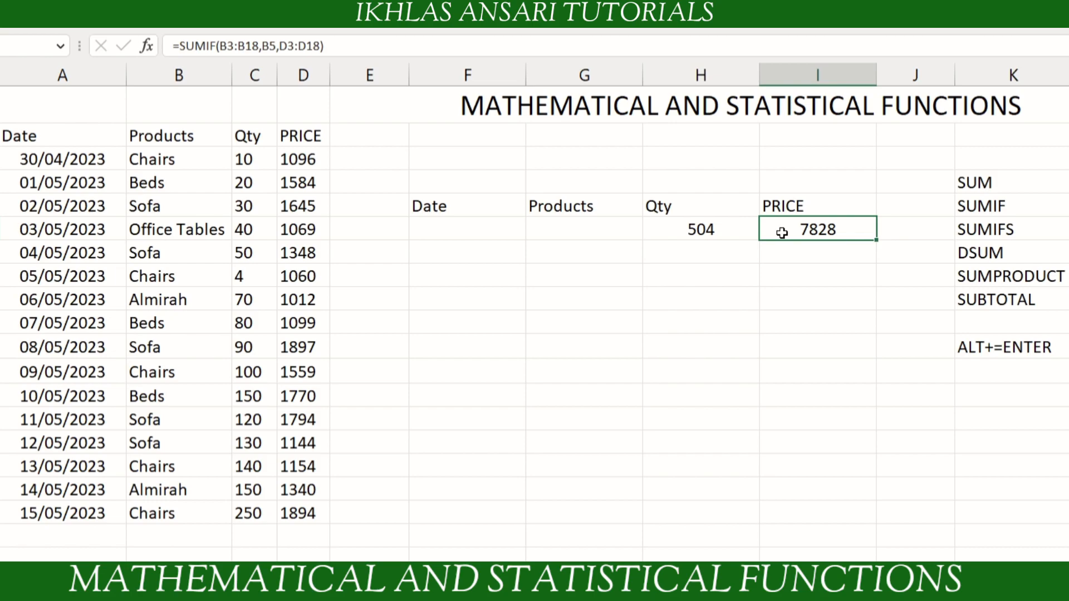
# - In H7, enter a SUMIF formula with range B3:B18, the text criterion "Chairs" and sum range C3:C18
pyautogui.click(698, 254)
pyautogui.write('=SUMIF(')
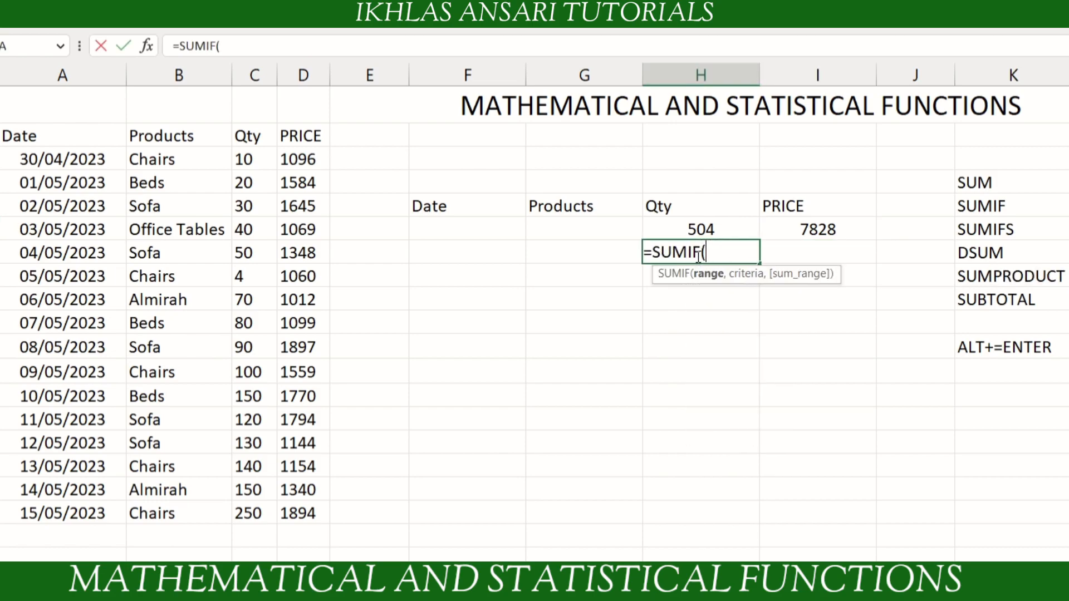
pyautogui.moveTo(162, 161); pyautogui.dragTo(159, 509)
pyautogui.write(',')
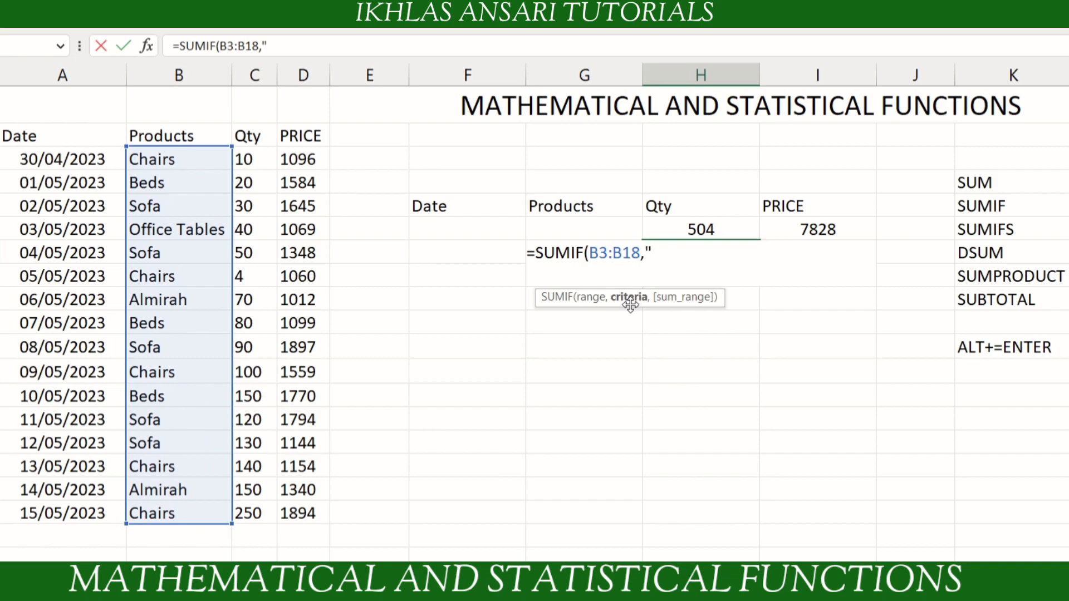
pyautogui.write('"cHAIRS')
pyautogui.press('BackSpace')
pyautogui.press('BackSpace')
pyautogui.press('BackSpace')
pyautogui.press('BackSpace')
pyautogui.press('BackSpace')
pyautogui.press('BackSpace')
pyautogui.write('Chaie')
pyautogui.press('BackSpace')
pyautogui.write('rs')
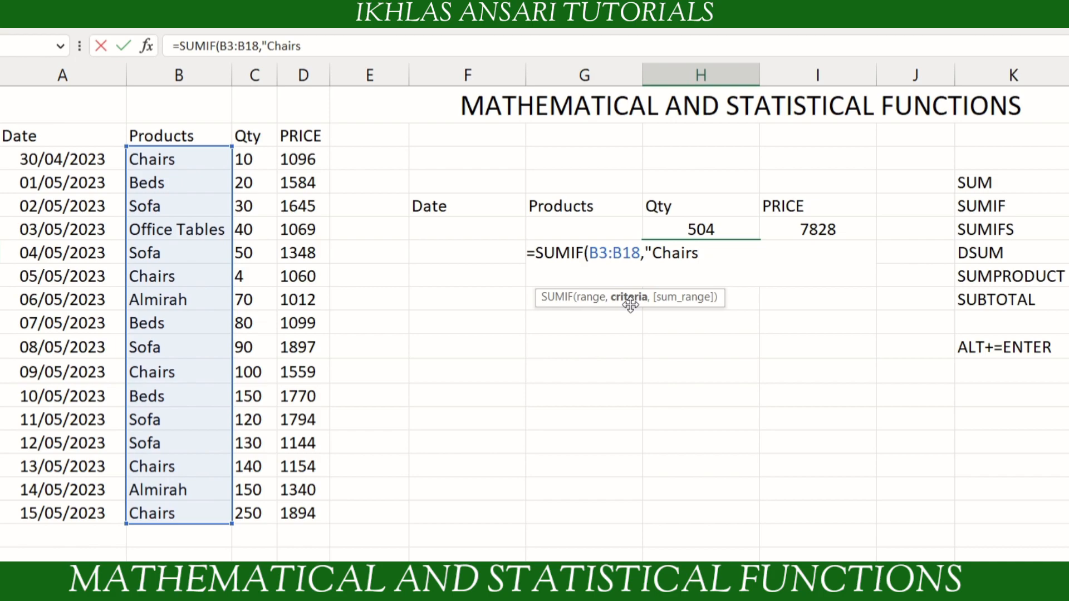
pyautogui.write('",')
pyautogui.moveTo(251, 159); pyautogui.dragTo(260, 508)
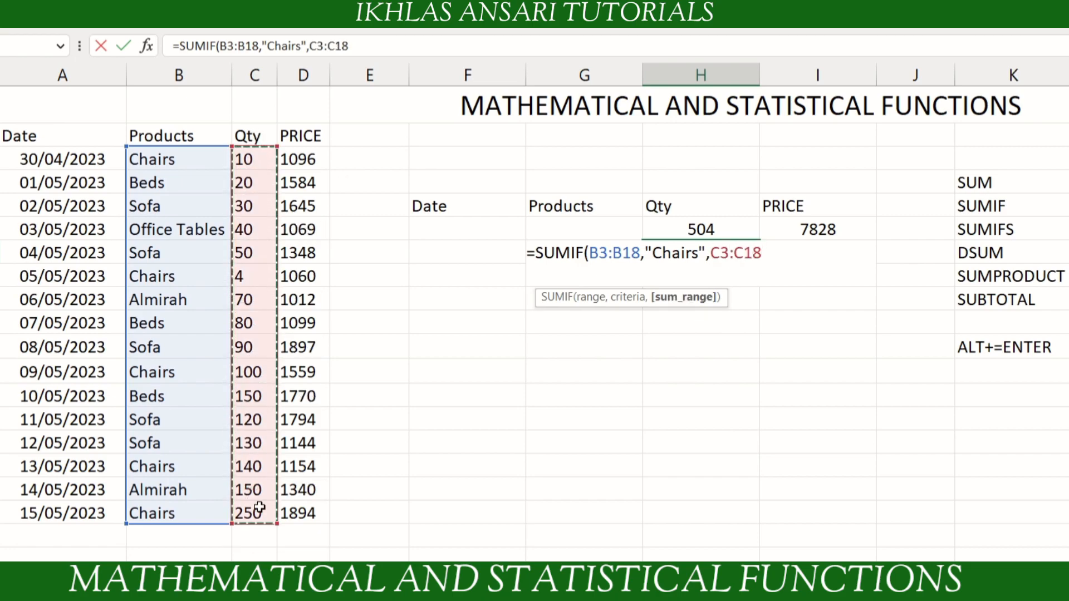
pyautogui.press('Return')
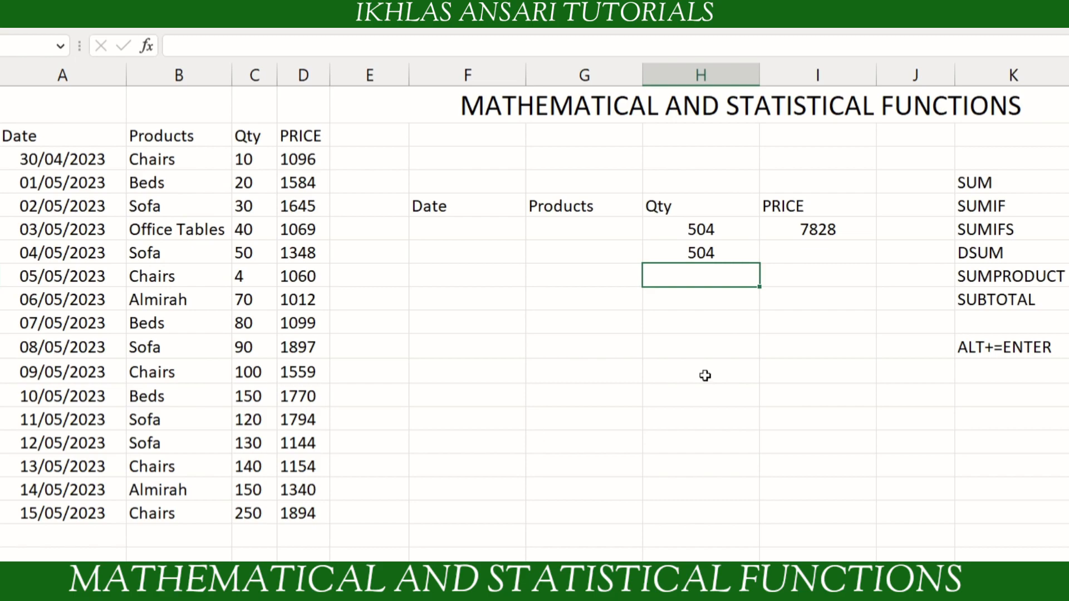
# - Compare the cell-reference SUMIF in H6 with the text-criterion SUMIF in H7, checking the Chairs entry in B3
pyautogui.moveTo(711, 231)
pyautogui.mouseDown()
pyautogui.moveTo(709, 248)
pyautogui.moveTo(718, 247)
pyautogui.mouseUp()
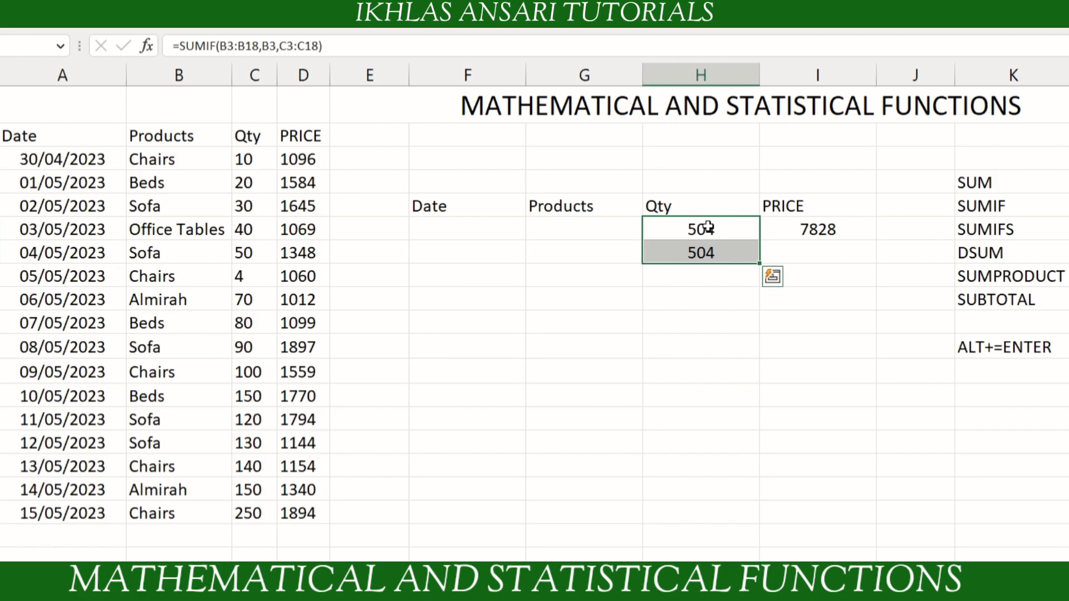
pyautogui.click(191, 162)
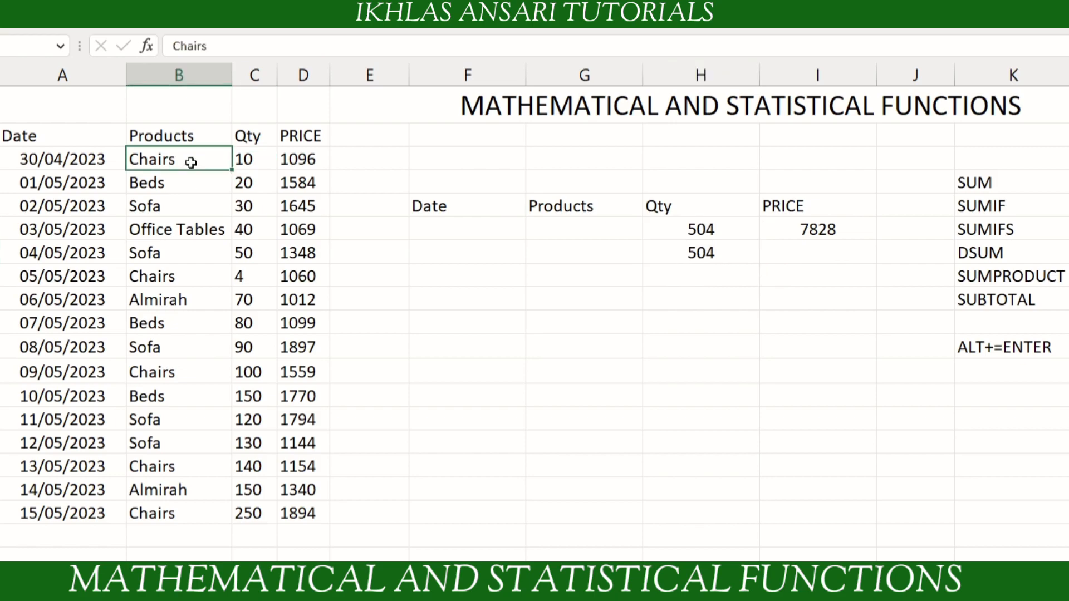
pyautogui.click(588, 248)
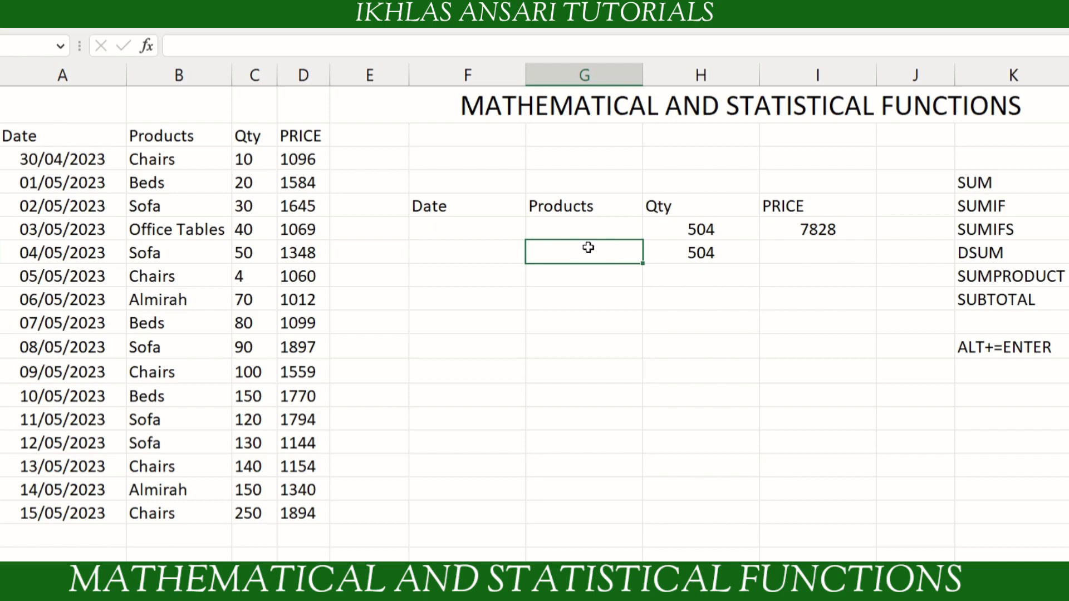
pyautogui.click(703, 249)
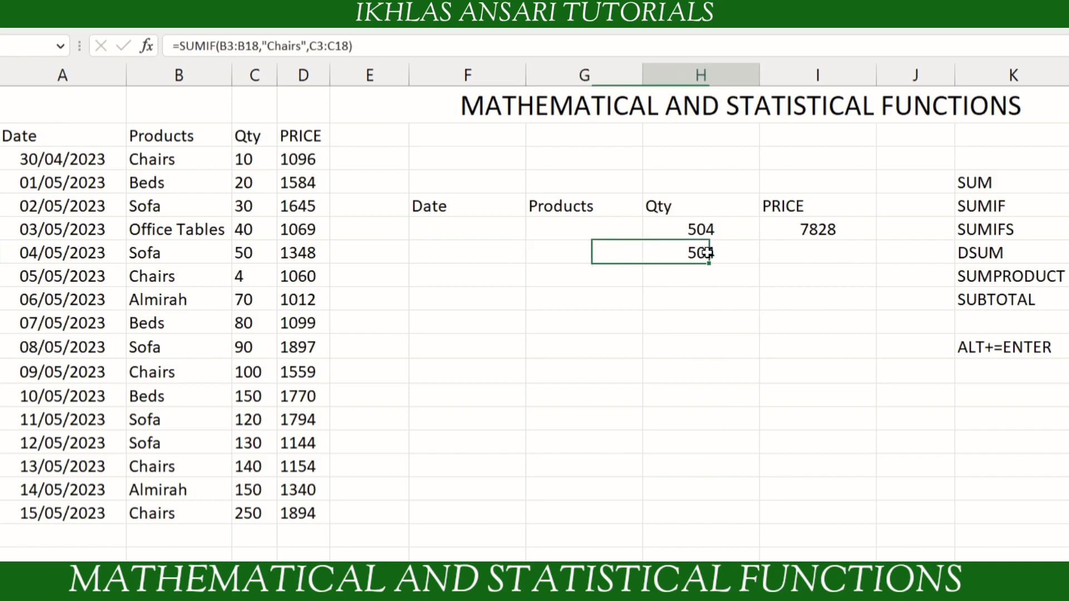
# - Clear the SUMIF formulas from cells H7, H6 and I6
pyautogui.press('Delete')
pyautogui.click(709, 230)
pyautogui.press('Delete')
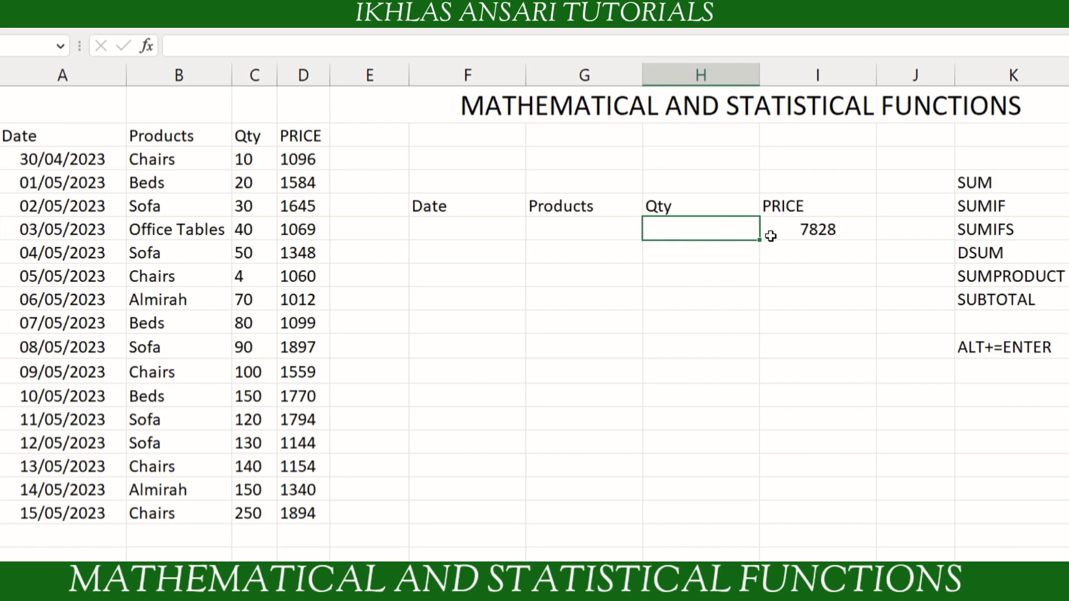
pyautogui.click(811, 229)
pyautogui.press('Delete')
# - In H6, enter a SUMIF formula with range B3:B18, the empty cell F6 as criterion and sum range C3:C18
pyautogui.click(694, 229)
pyautogui.write('=sumif')
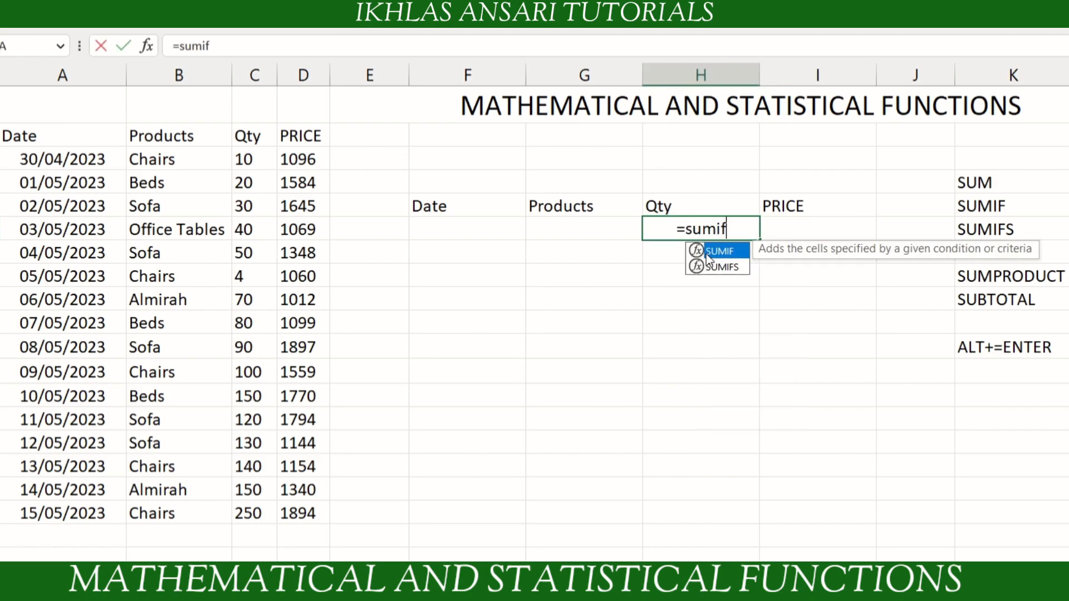
pyautogui.doubleClick(706, 254)
pyautogui.moveTo(193, 166); pyautogui.dragTo(191, 521)
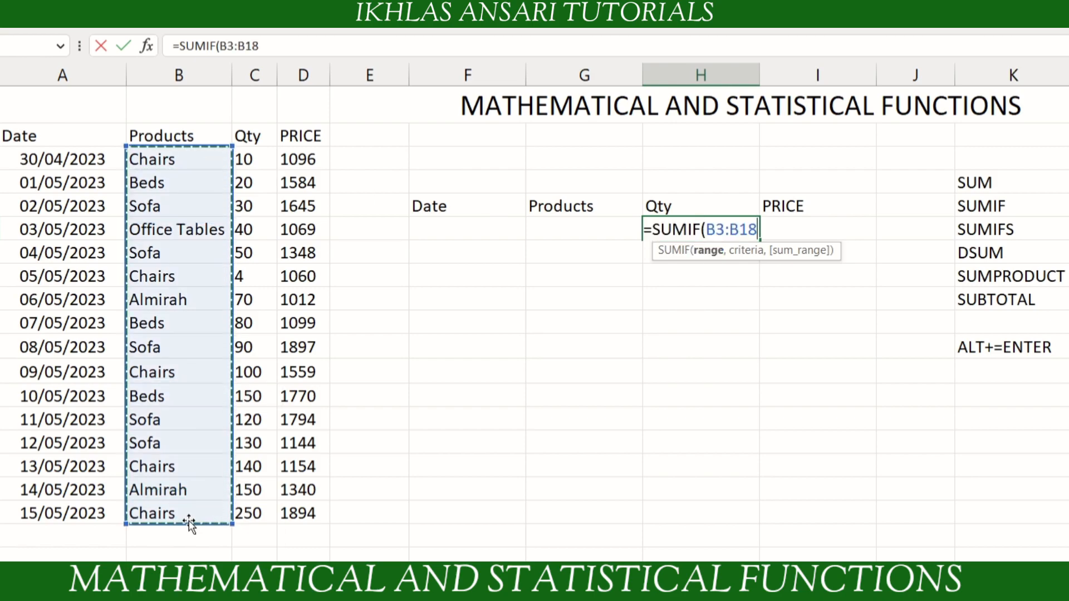
pyautogui.write(',')
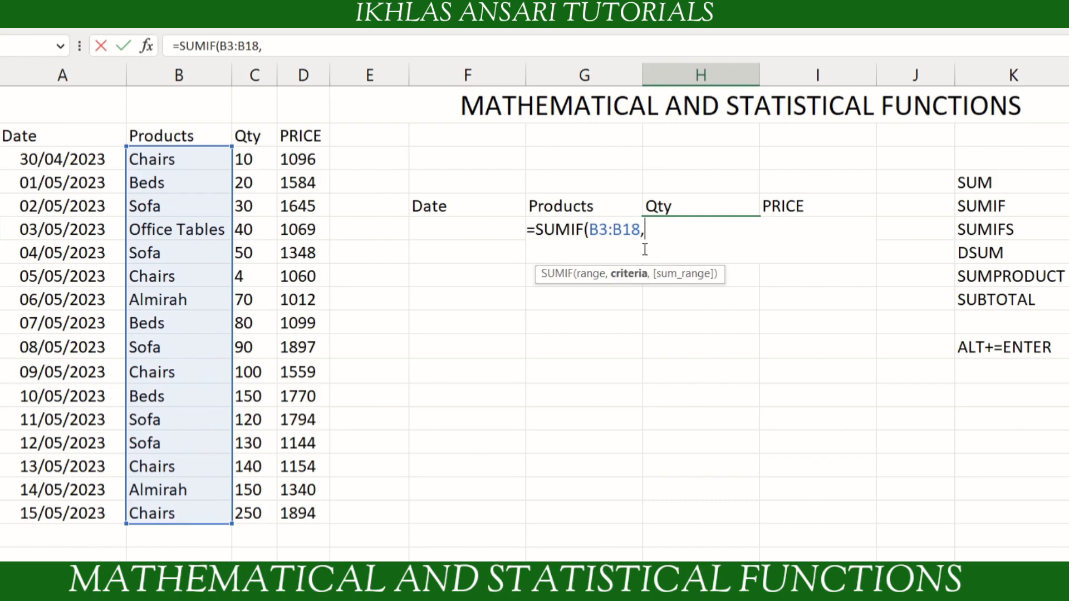
pyautogui.click(439, 224)
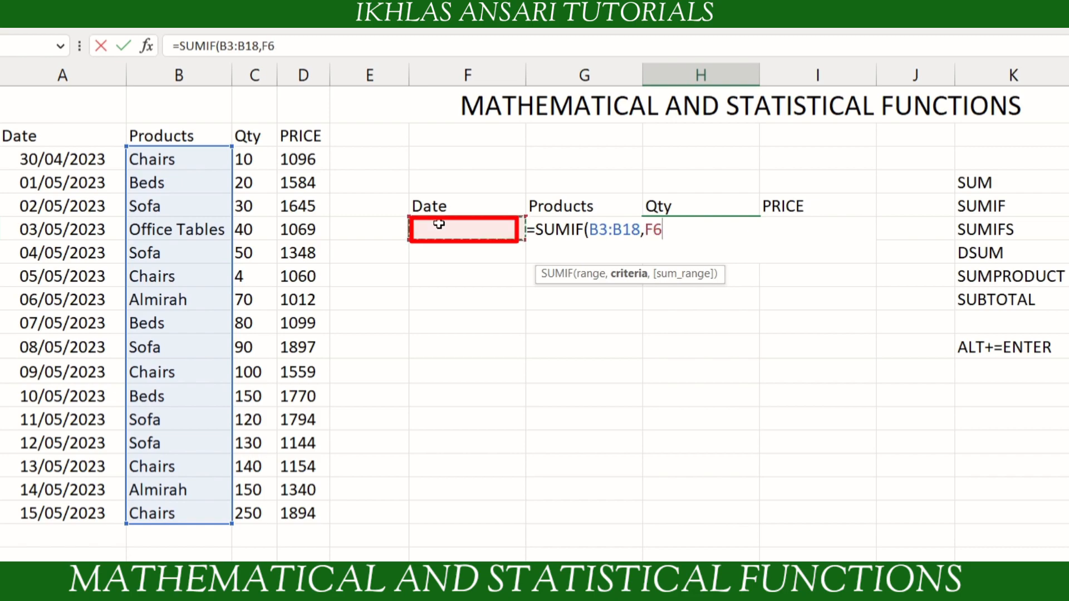
pyautogui.write(',')
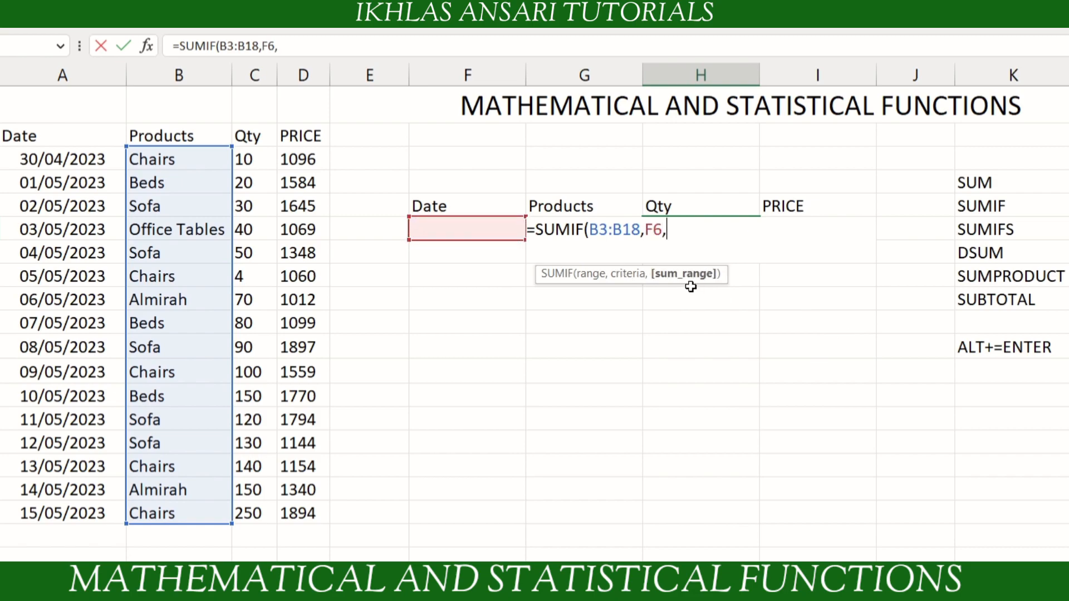
pyautogui.moveTo(246, 153); pyautogui.dragTo(241, 504)
pyautogui.write(')')
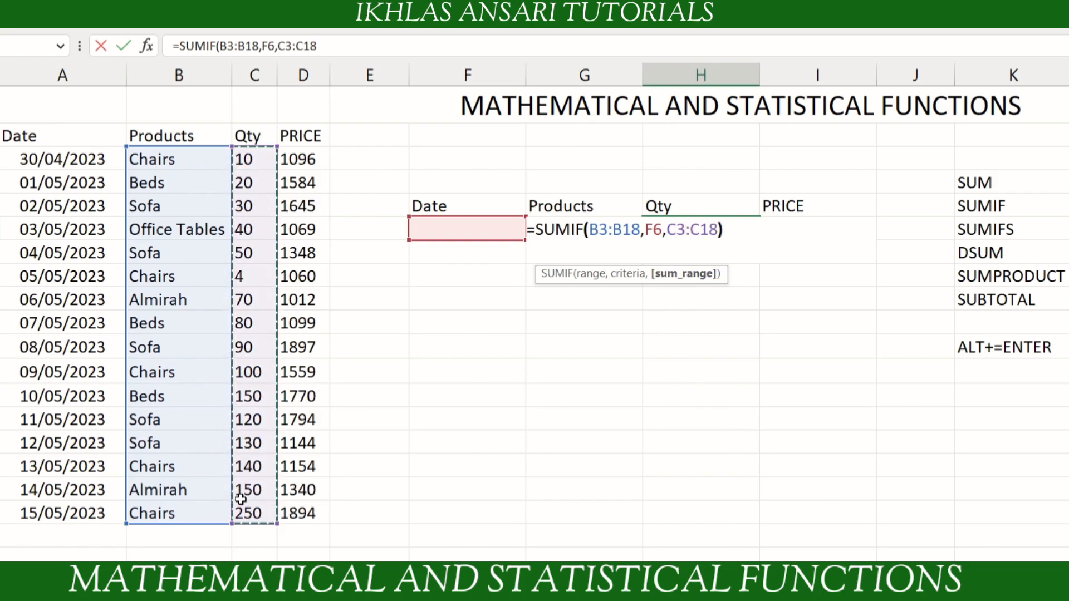
pyautogui.press('Return')
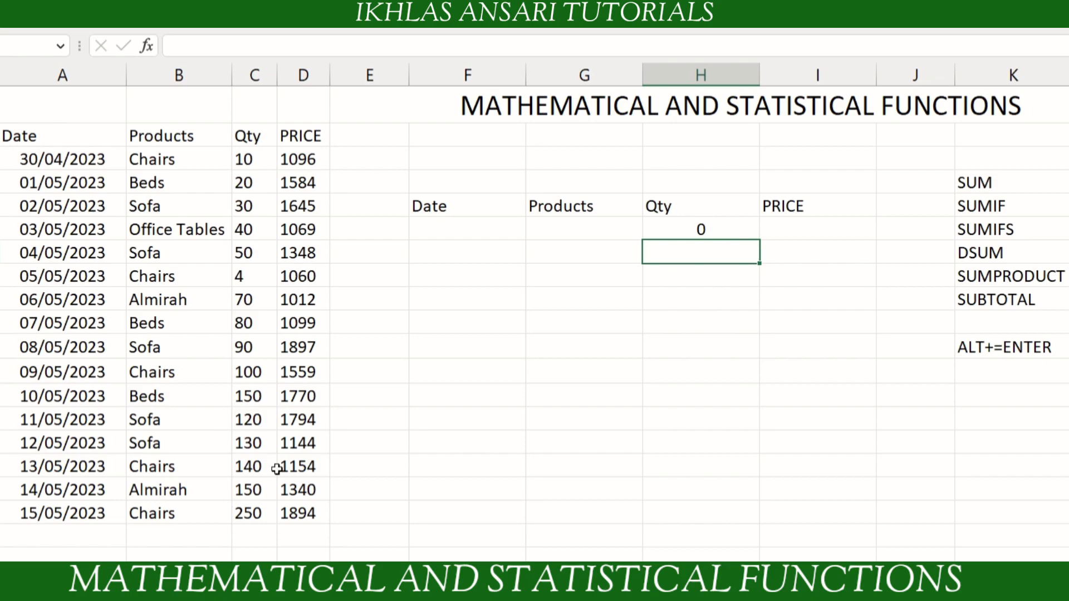
# - Enter Chairs as the criterion in F6, replace it with Beds, and check the SUMIF formula in H6
pyautogui.click(458, 227)
pyautogui.write('Chairs')
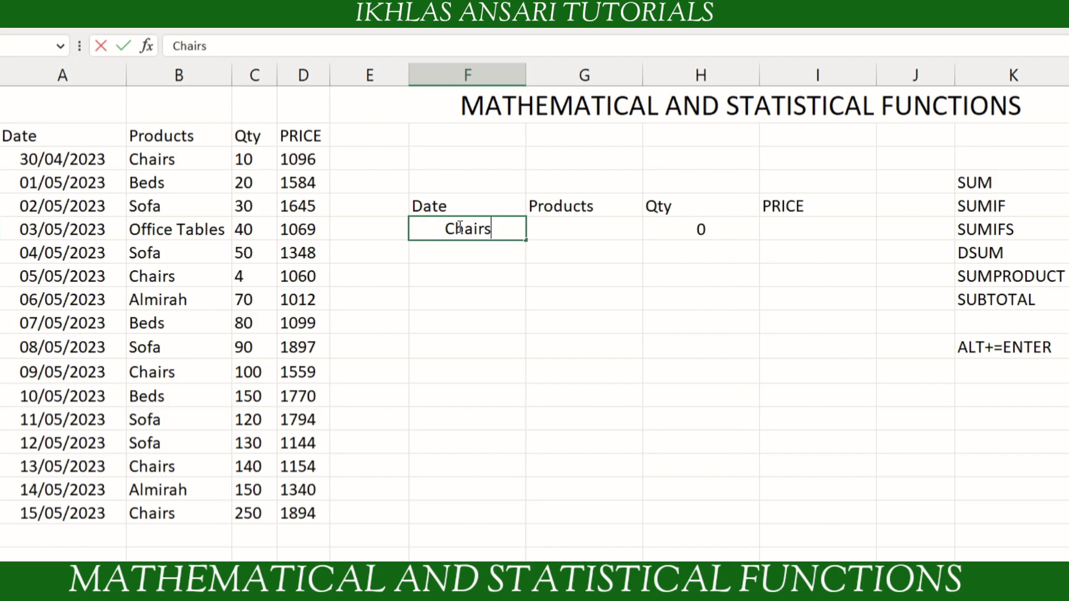
pyautogui.press('Return')
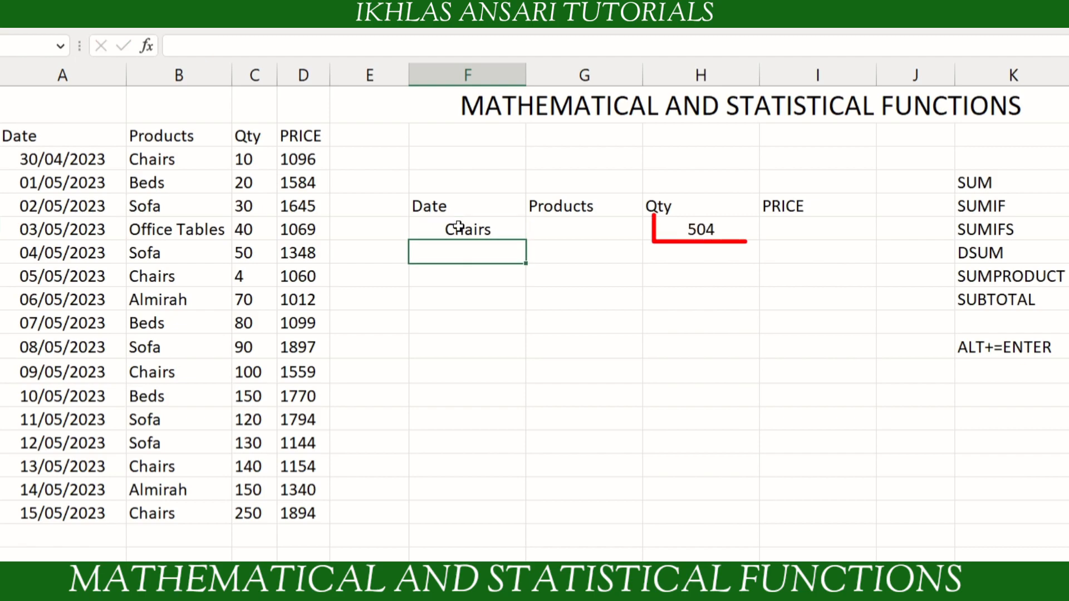
pyautogui.click(457, 226)
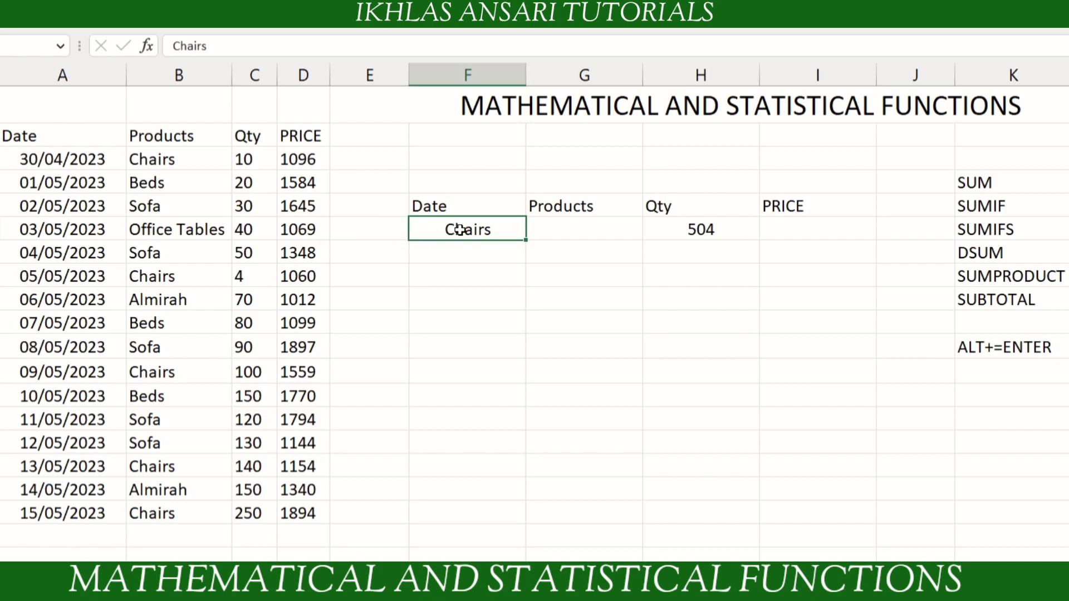
pyautogui.write('Beds')
pyautogui.press('Return')
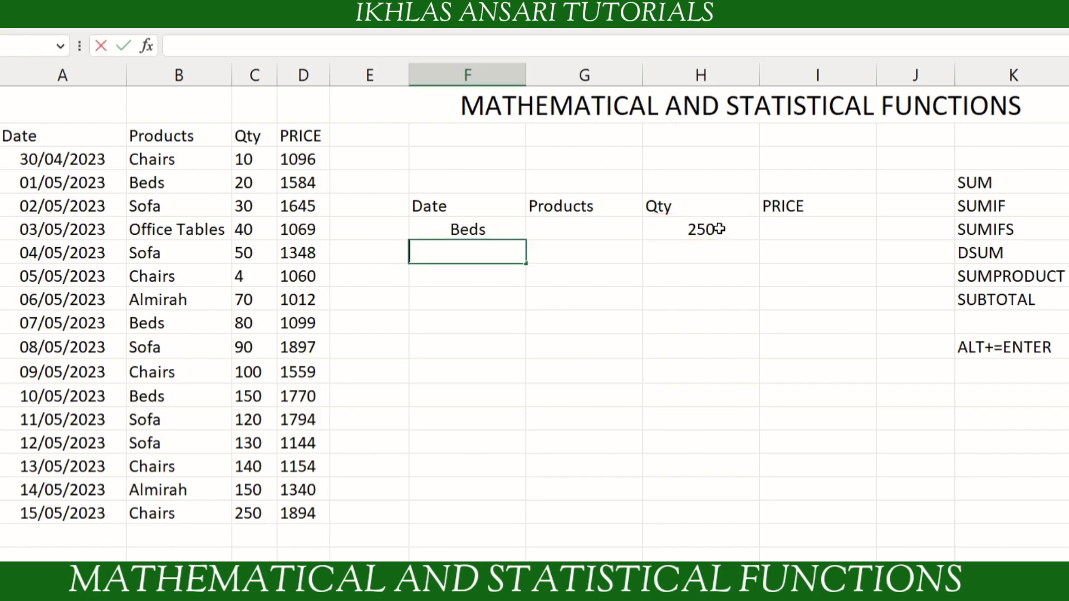
pyautogui.click(720, 229)
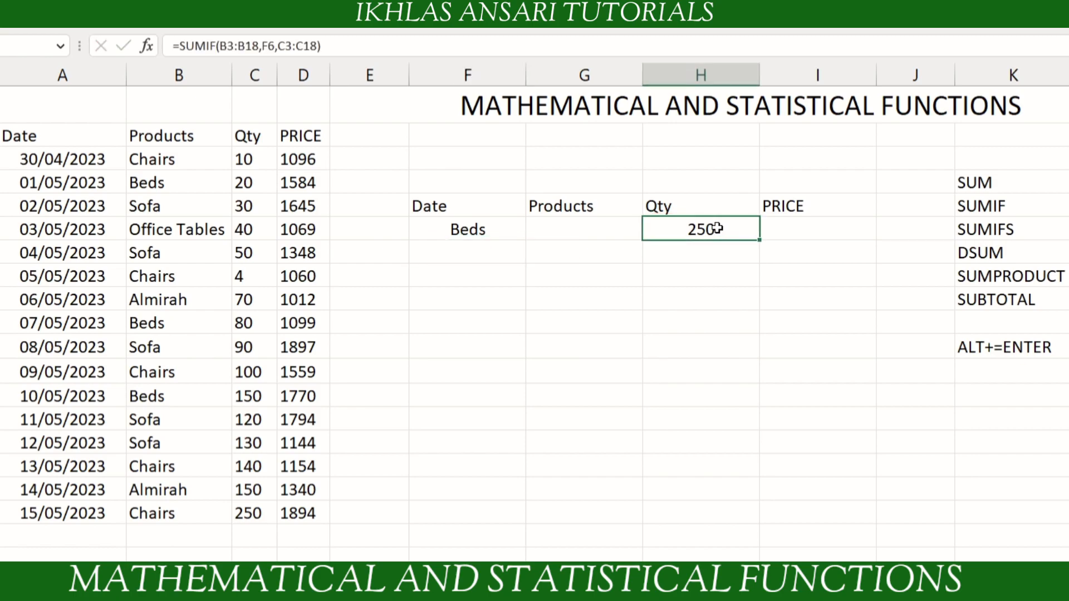
# - Try filling the relative-reference SUMIF formula from H6 into I6 and inspect the references in the copy
pyautogui.click(810, 228)
pyautogui.click(707, 226)
pyautogui.moveTo(767, 237); pyautogui.dragTo(842, 240)
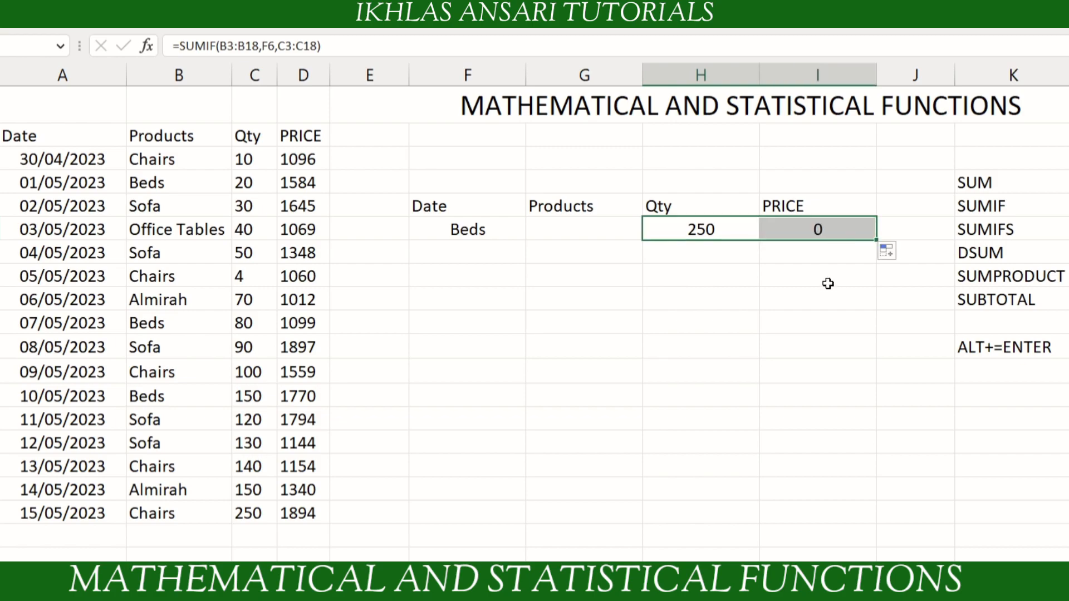
pyautogui.doubleClick(821, 230)
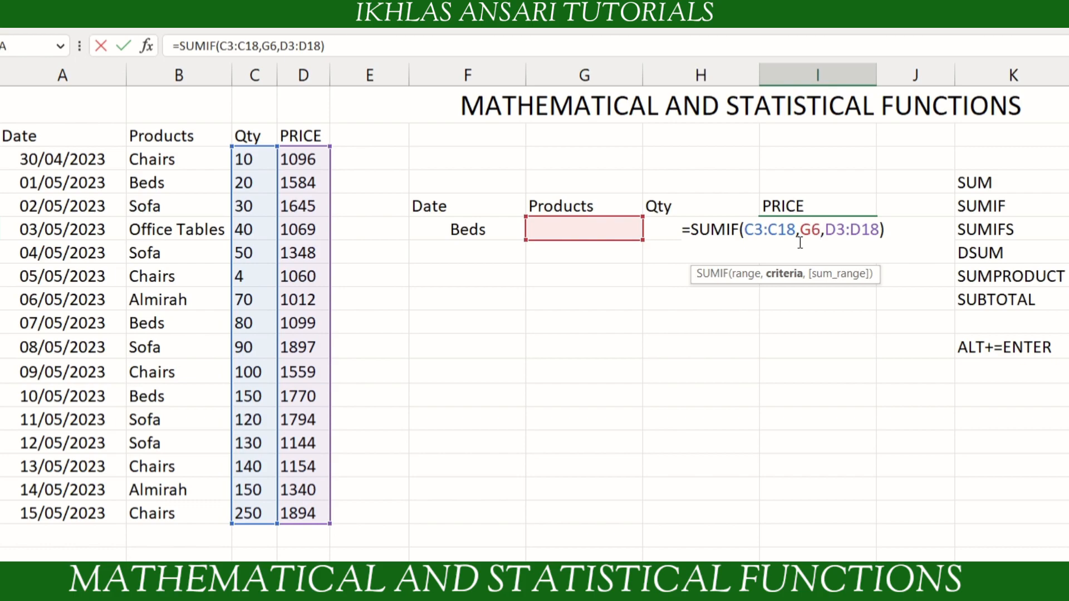
pyautogui.hotkey('ctrl', 'Return')
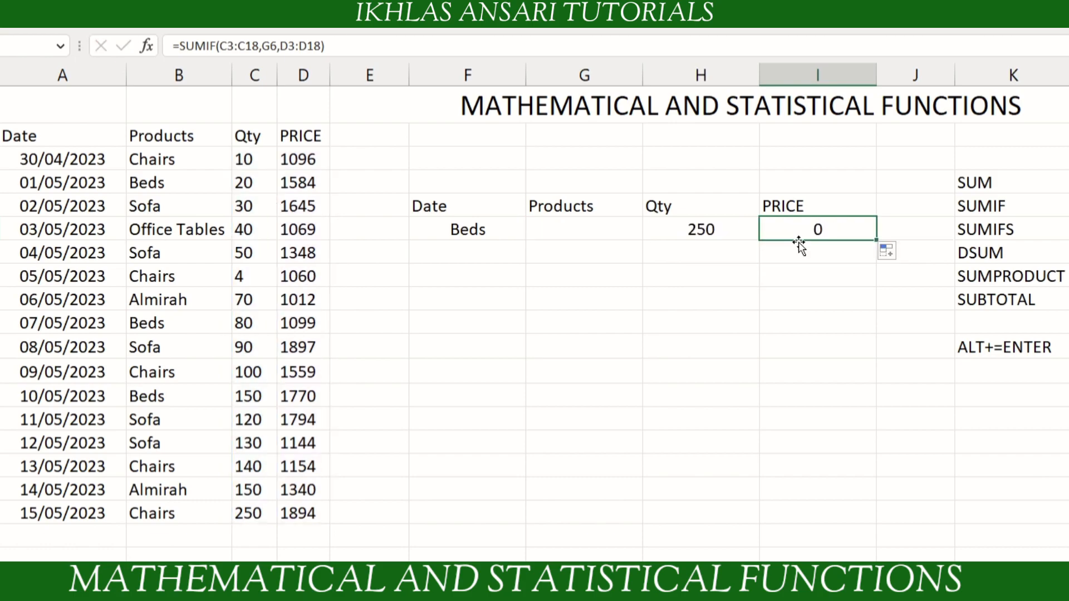
# - Clear H6:I6 and enter a SUMIF in H6 with absolute range $B$3:$B$18, absolute criterion $F$6 and relative sum range C3:C18
pyautogui.moveTo(709, 230); pyautogui.dragTo(818, 227)
pyautogui.press('Delete')
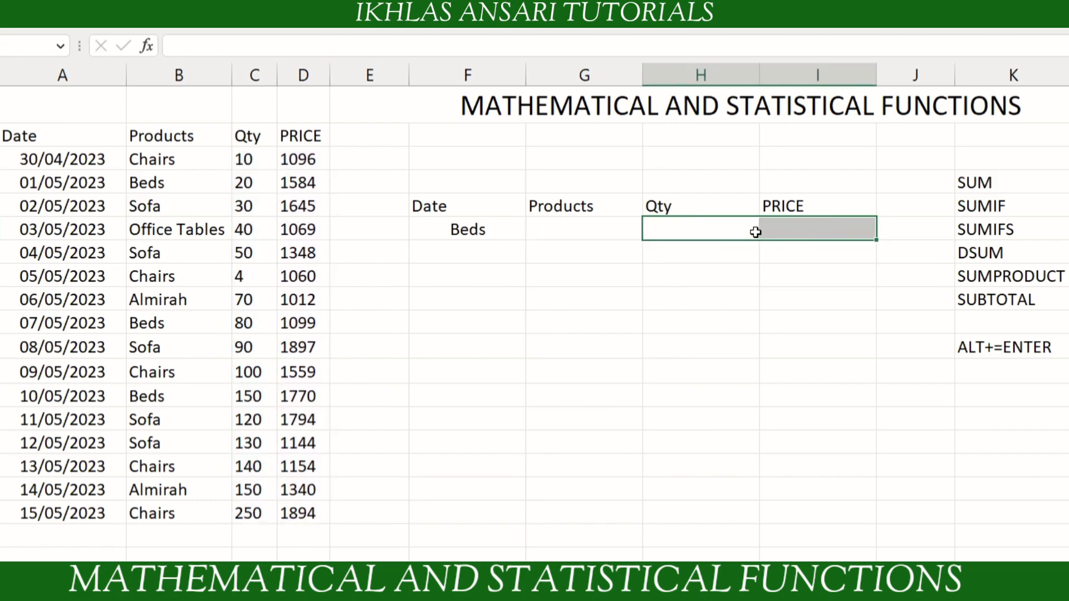
pyautogui.click(698, 230)
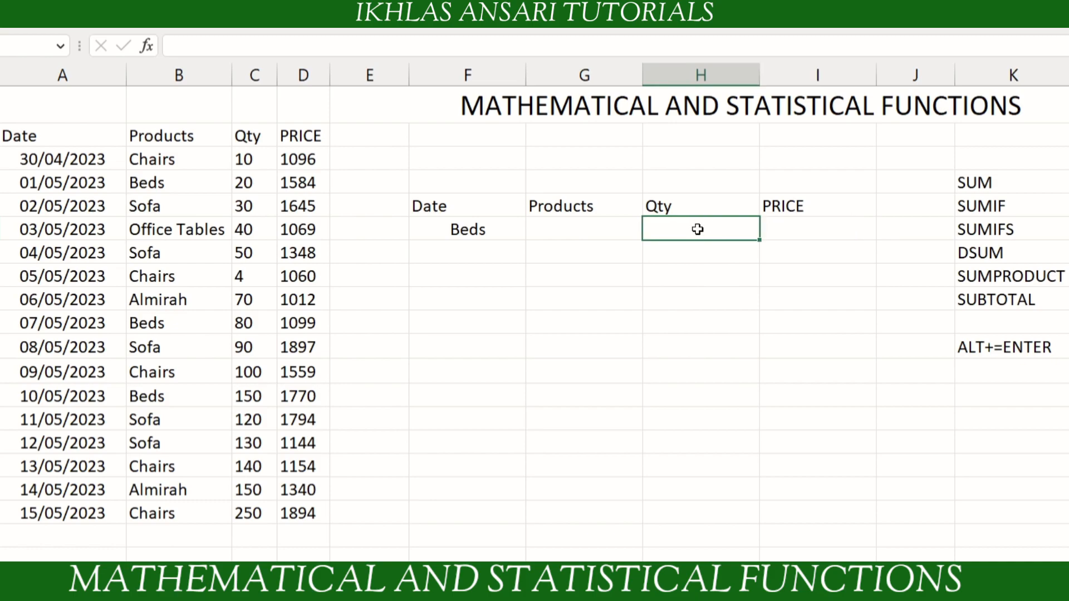
pyautogui.write('=sumif')
pyautogui.press('Tab')
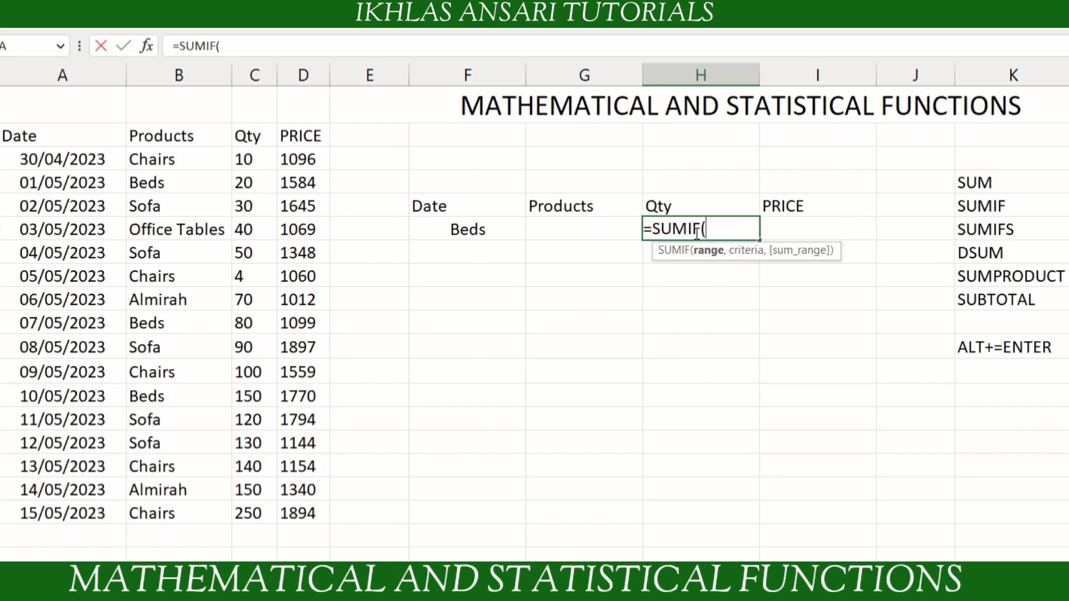
pyautogui.moveTo(198, 163); pyautogui.dragTo(198, 519)
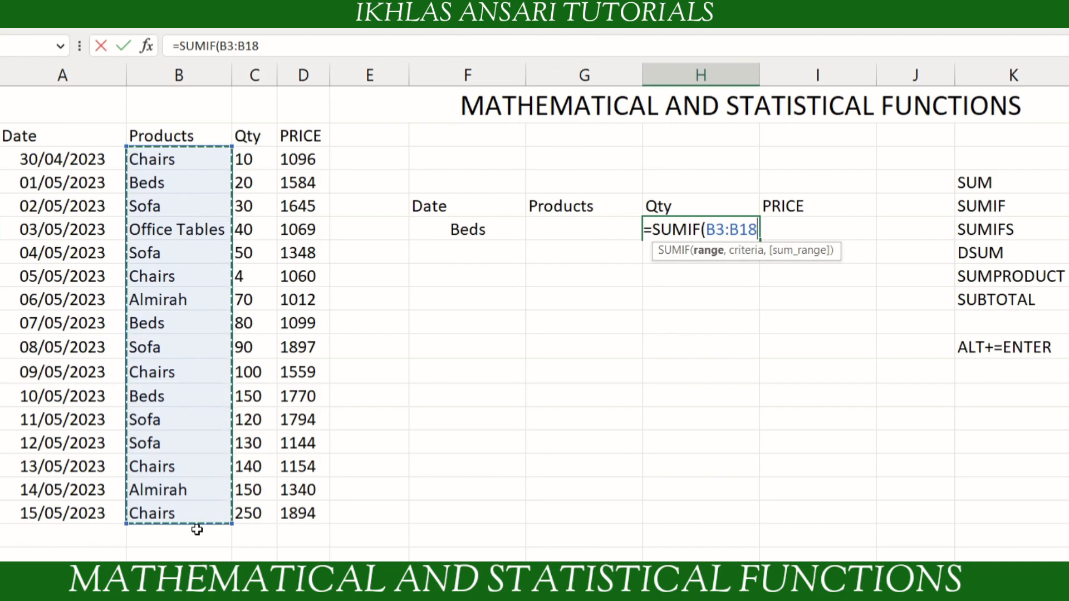
pyautogui.press('F4')
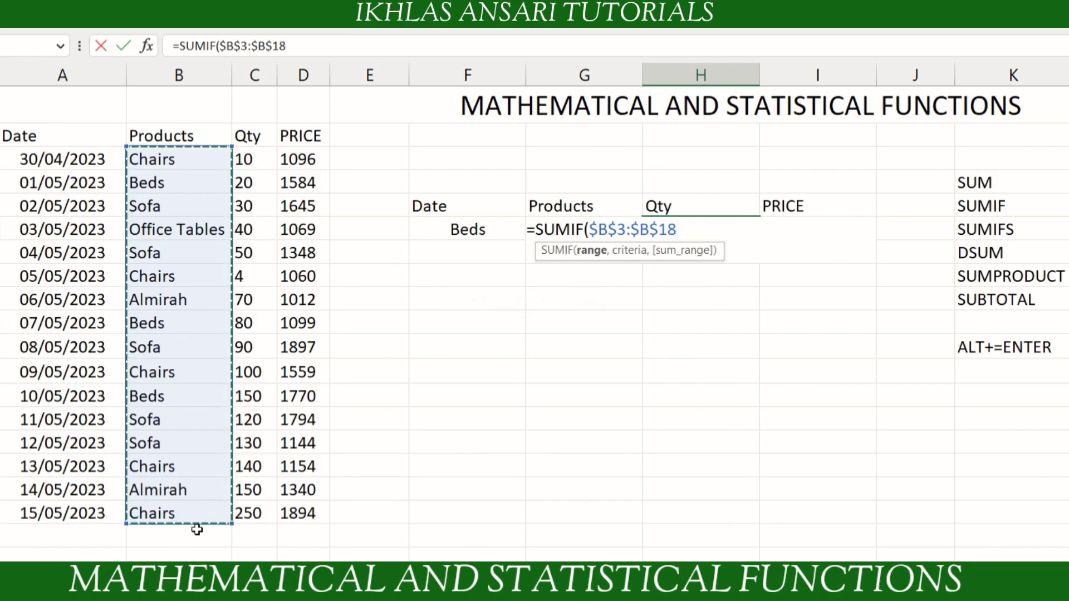
pyautogui.write(',')
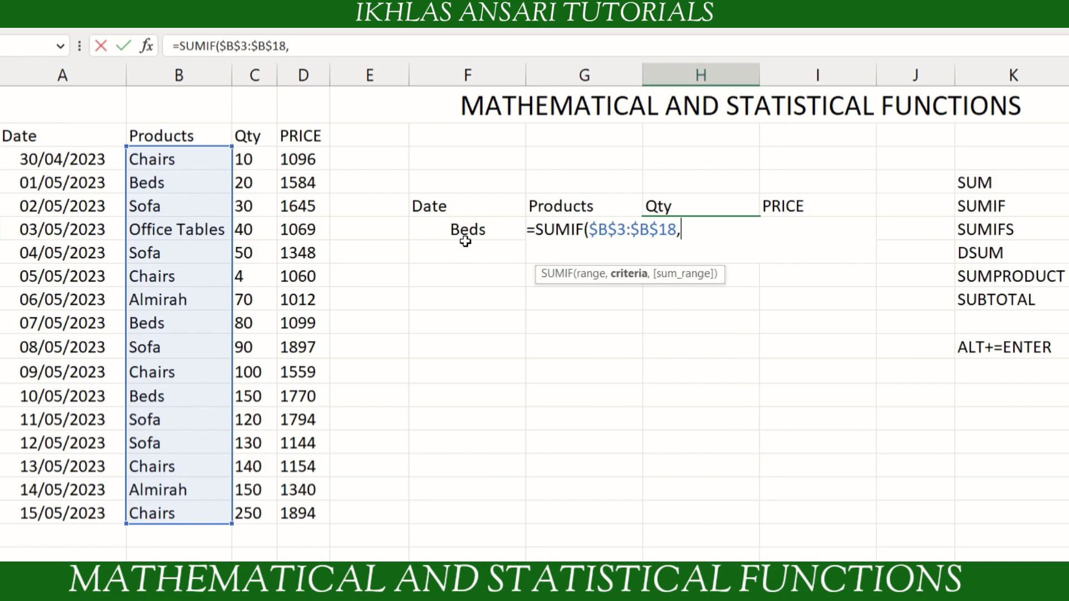
pyautogui.click(469, 225)
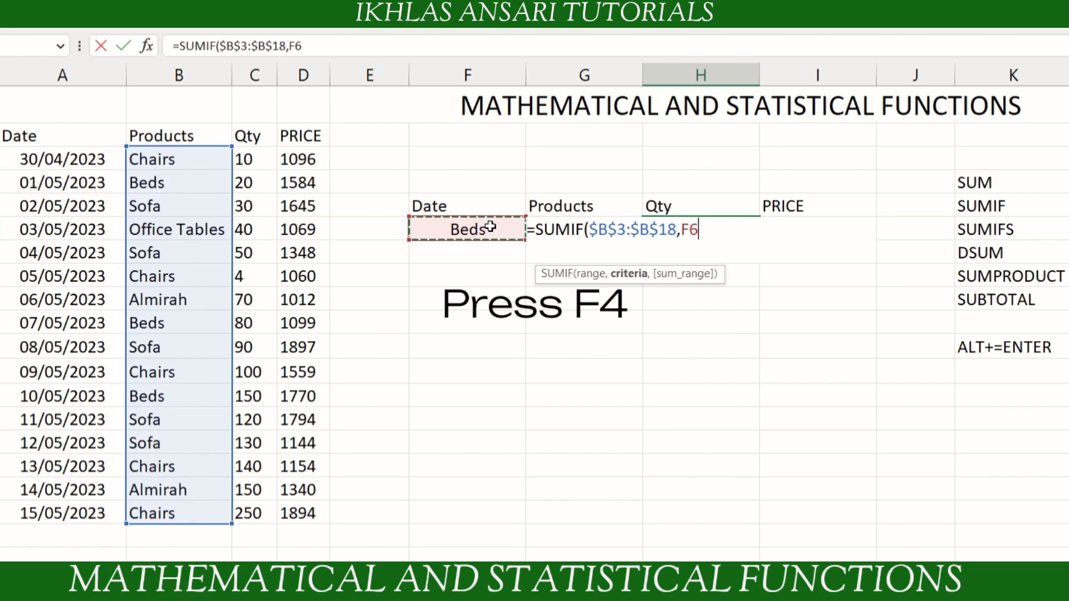
pyautogui.press('F4')
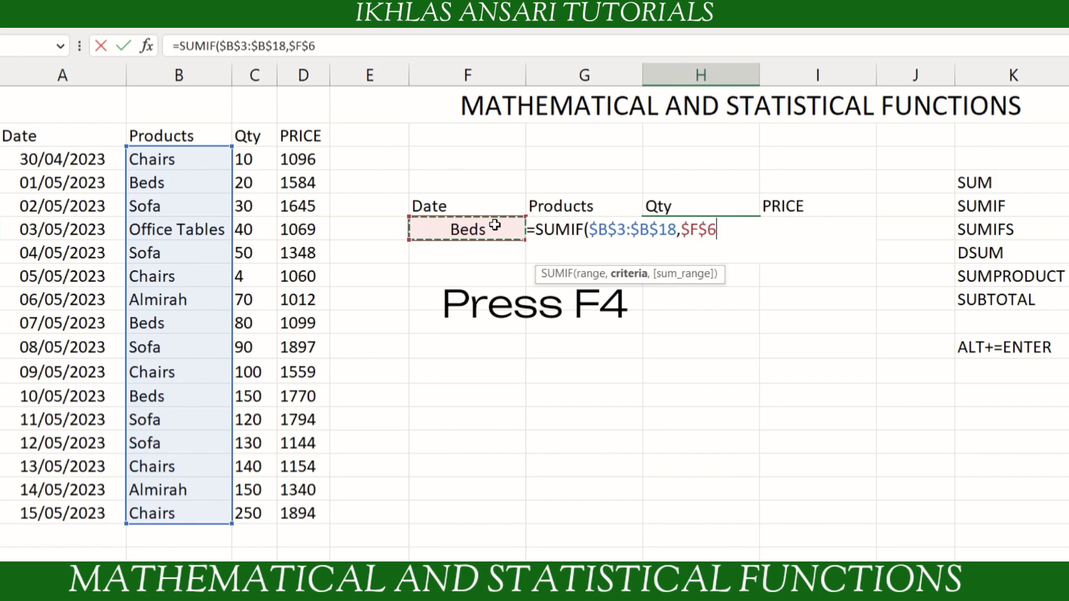
pyautogui.write(',')
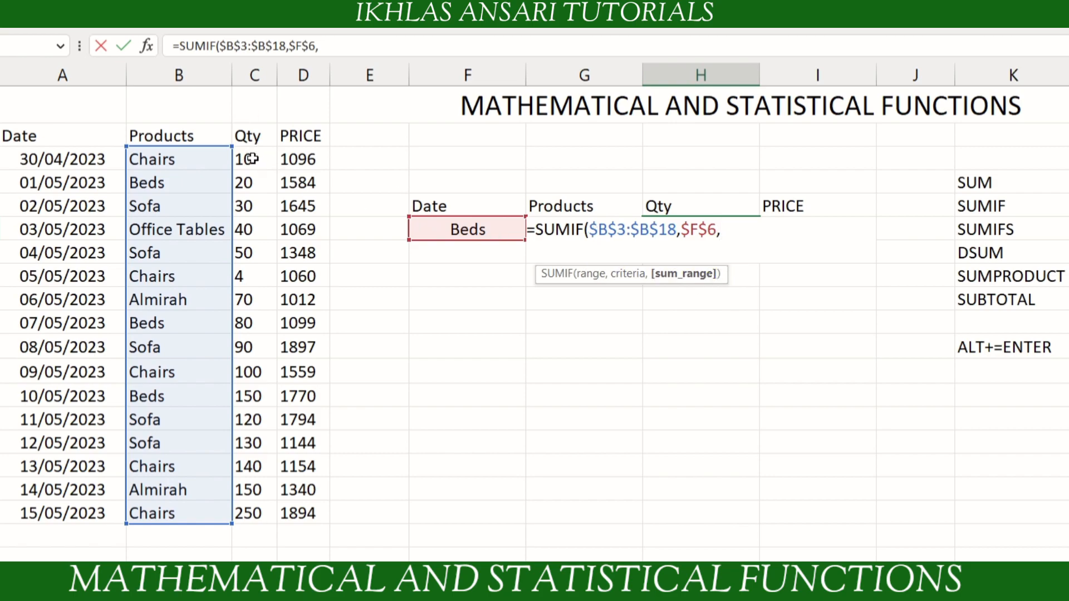
pyautogui.moveTo(252, 166); pyautogui.dragTo(247, 517)
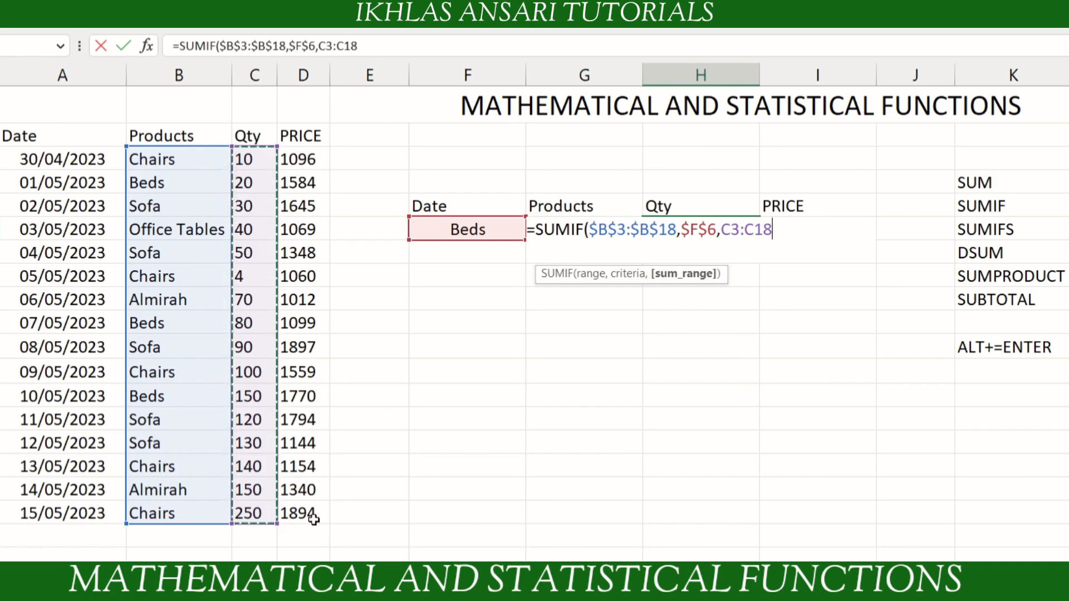
pyautogui.write(')')
pyautogui.hotkey('ctrl', 'Return')
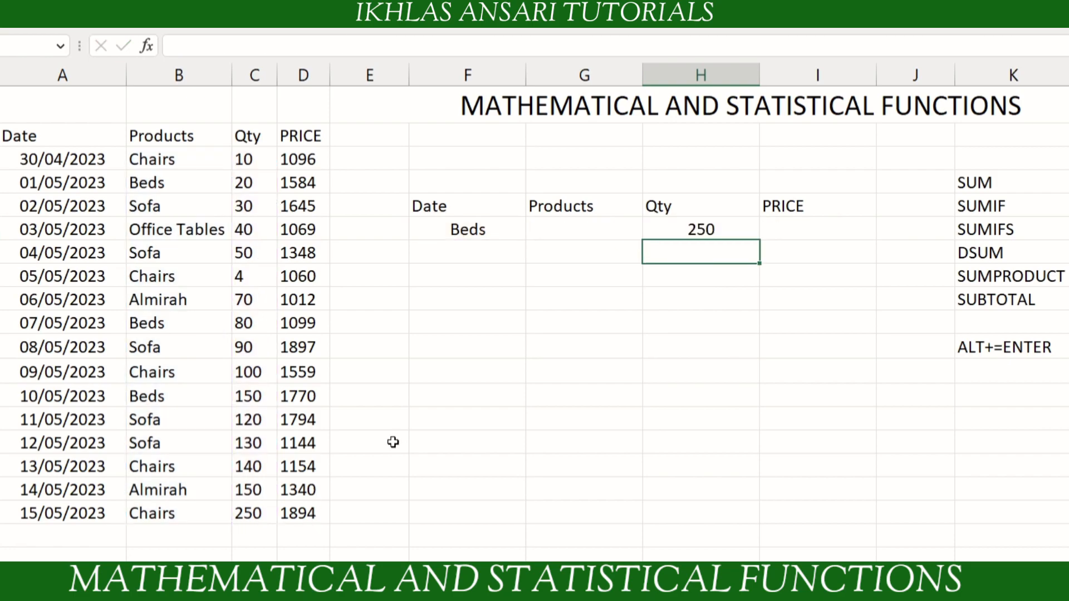
# - Fill the SUMIF formula from H6 into I6 and test both cells with Chairs and Sofa as the criterion in F6
pyautogui.moveTo(760, 240); pyautogui.dragTo(820, 240)
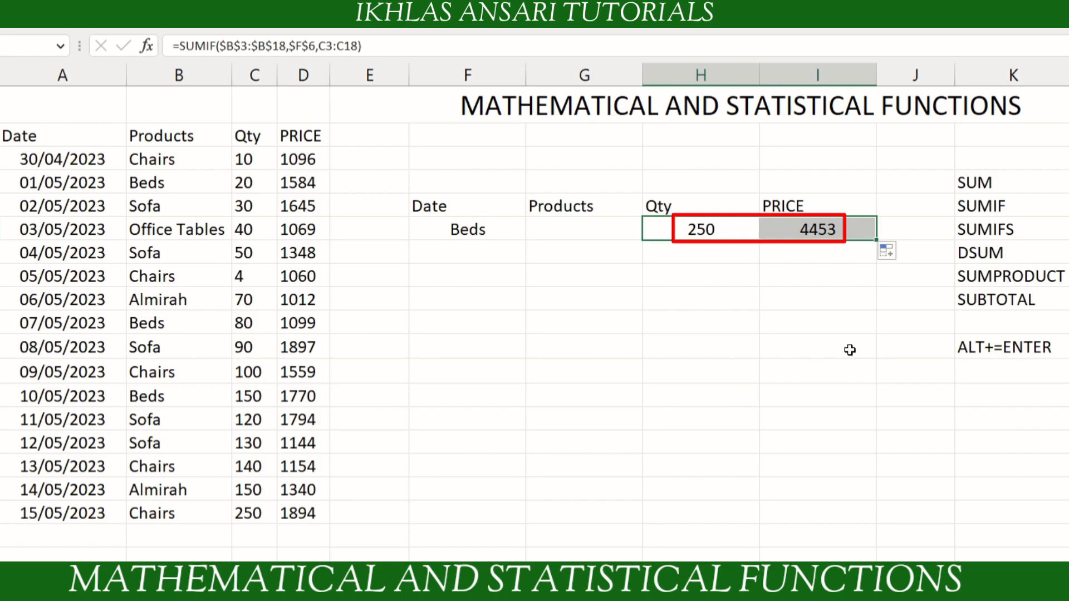
pyautogui.click(487, 234)
pyautogui.write('Chairs')
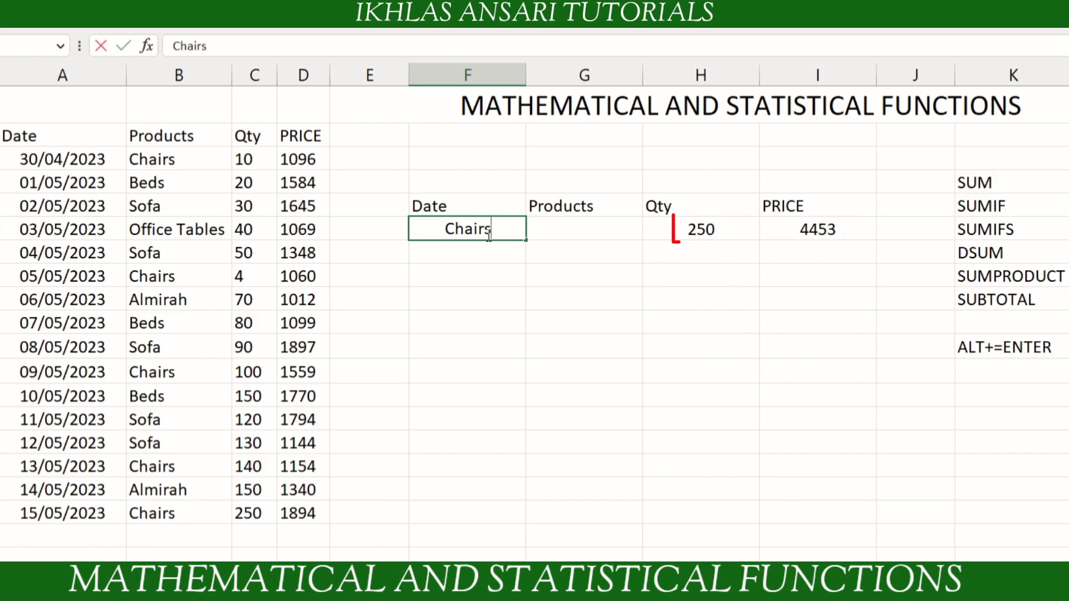
pyautogui.press('Return')
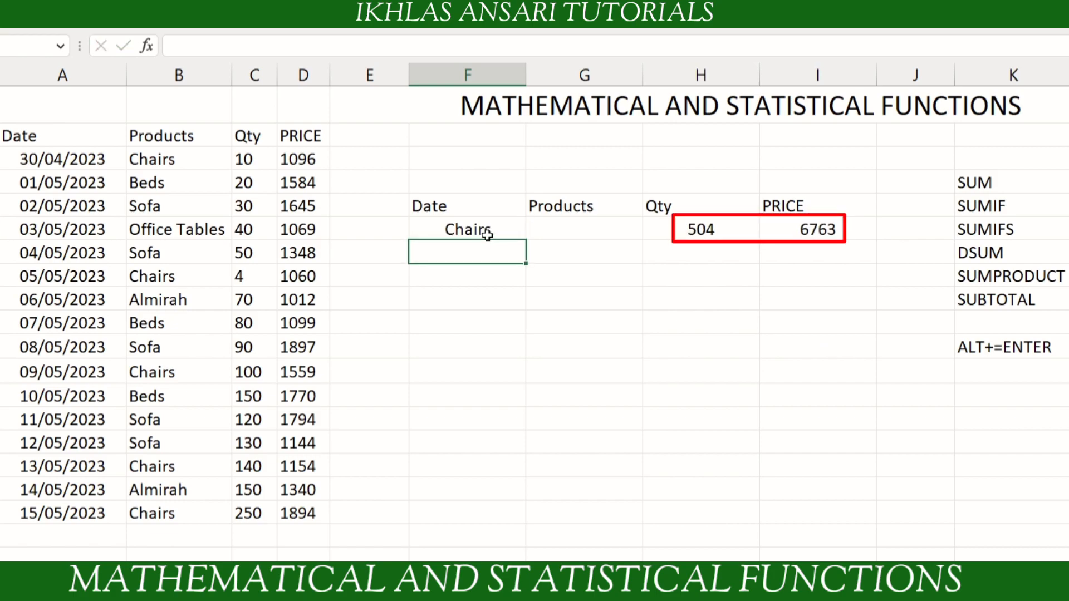
pyautogui.click(488, 235)
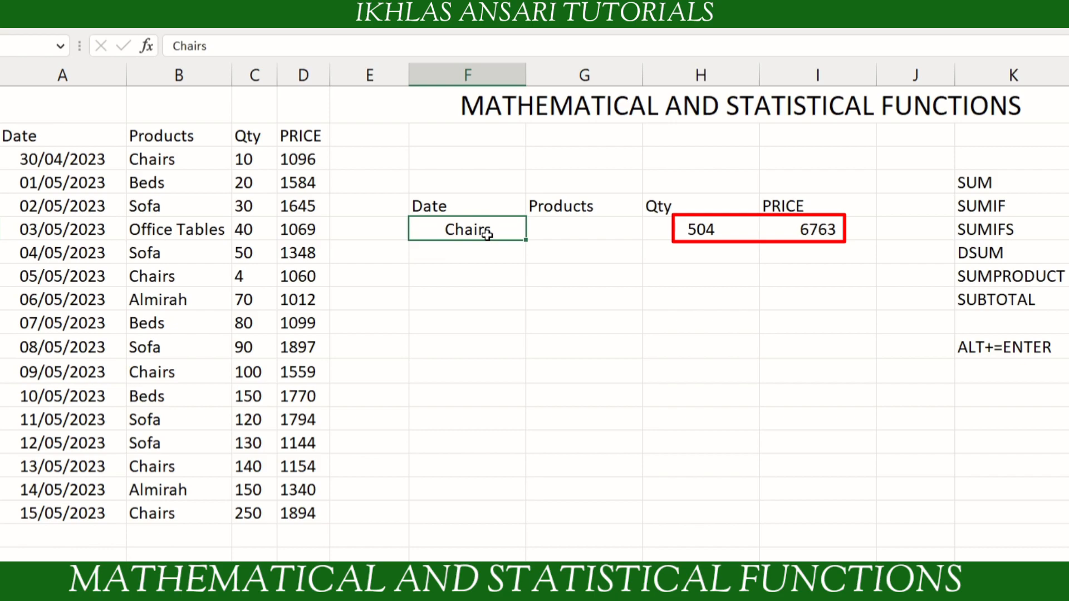
pyautogui.write('Sofa')
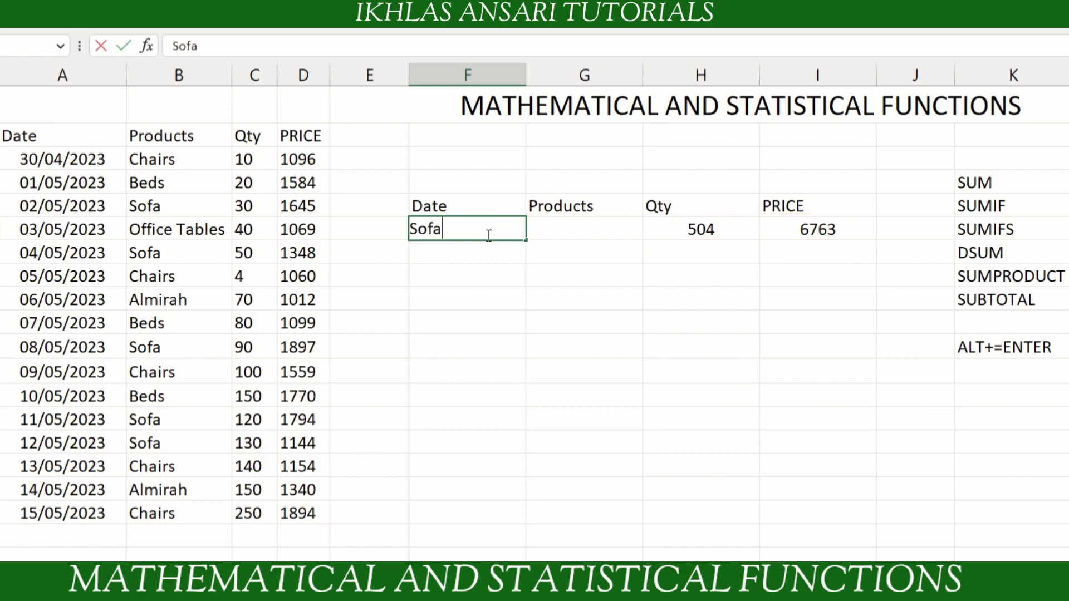
pyautogui.press('Return')
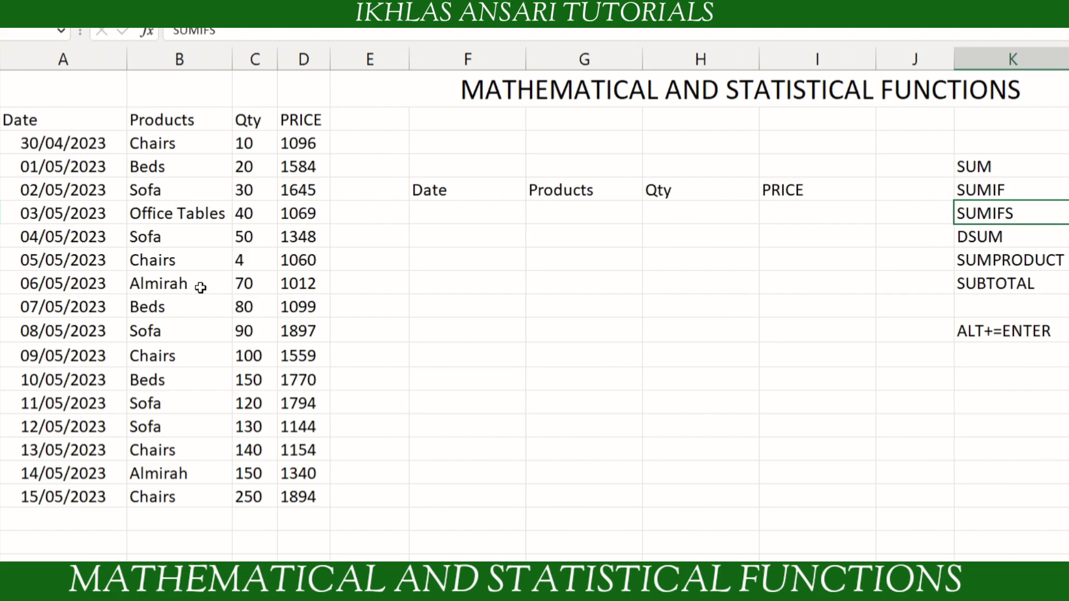
# - Examine the date entry in A6 and the product entry in B7 of the source table
pyautogui.click(64, 213)
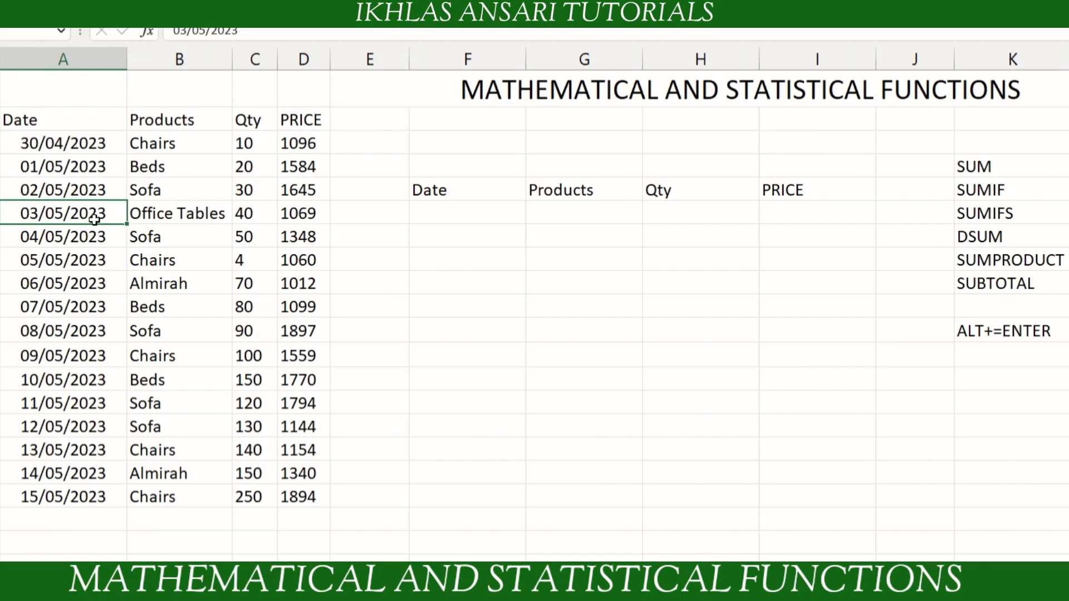
pyautogui.click(174, 236)
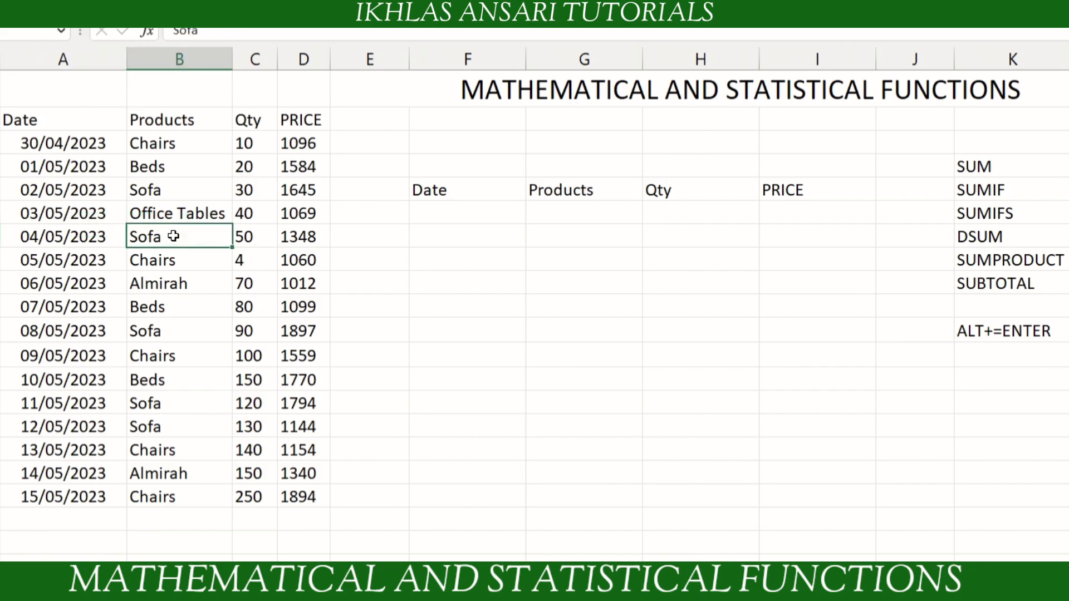
# - Examine the dates, products and quantities in rows 5 to 7 of the source table, including both sofa entries
pyautogui.click(255, 237)
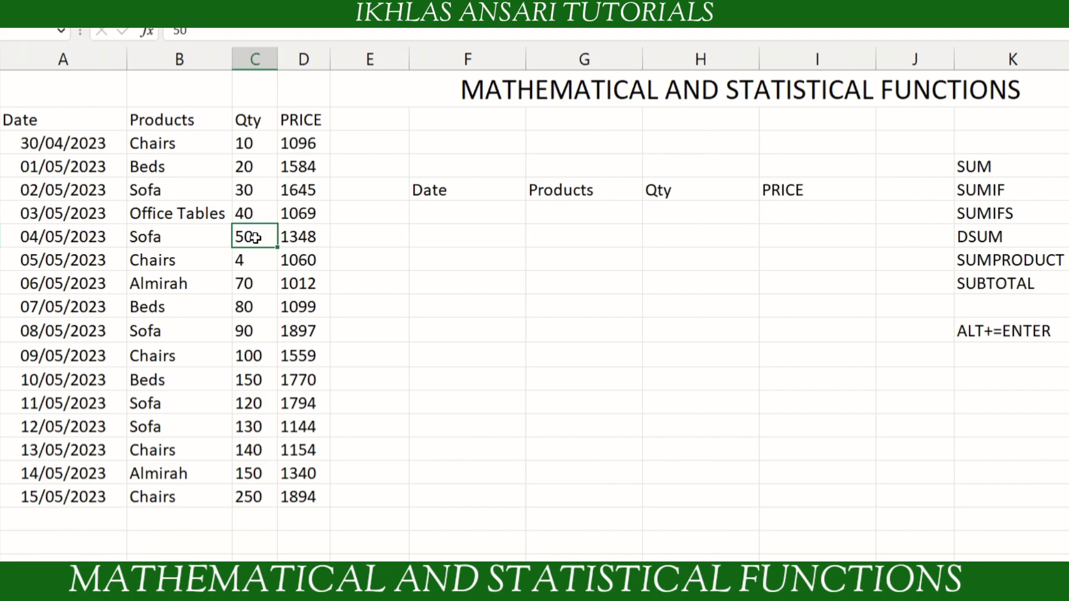
pyautogui.click(74, 214)
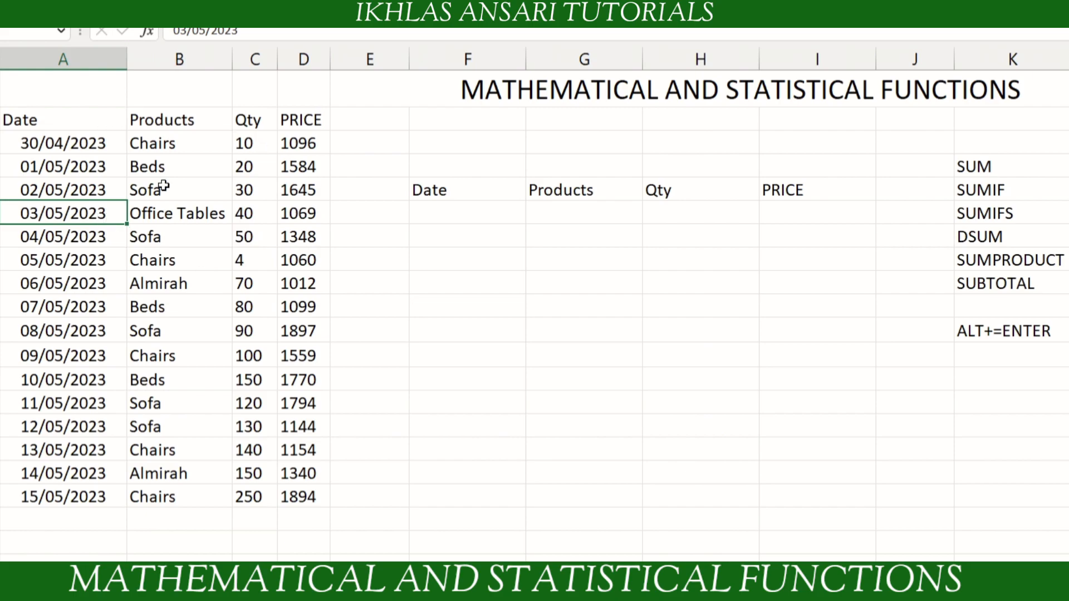
pyautogui.click(186, 190)
pyautogui.click(247, 190)
pyautogui.click(183, 230)
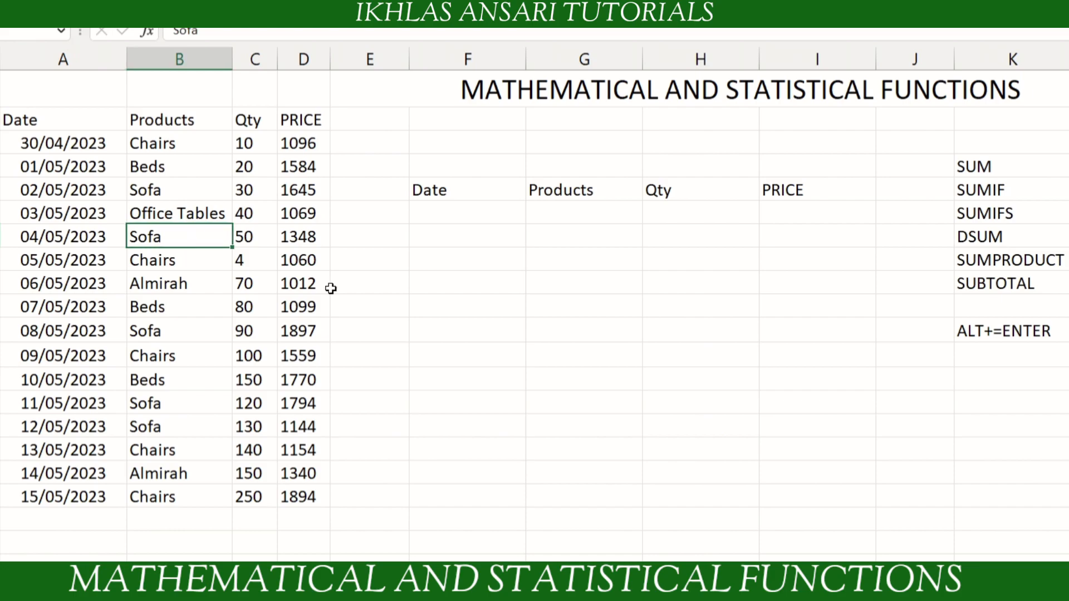
# - Start a SUMIFS formula in H6 with sum range C3:C18, first criteria range A3:A18 and date criterion F6
pyautogui.click(670, 217)
pyautogui.write('=sumifs')
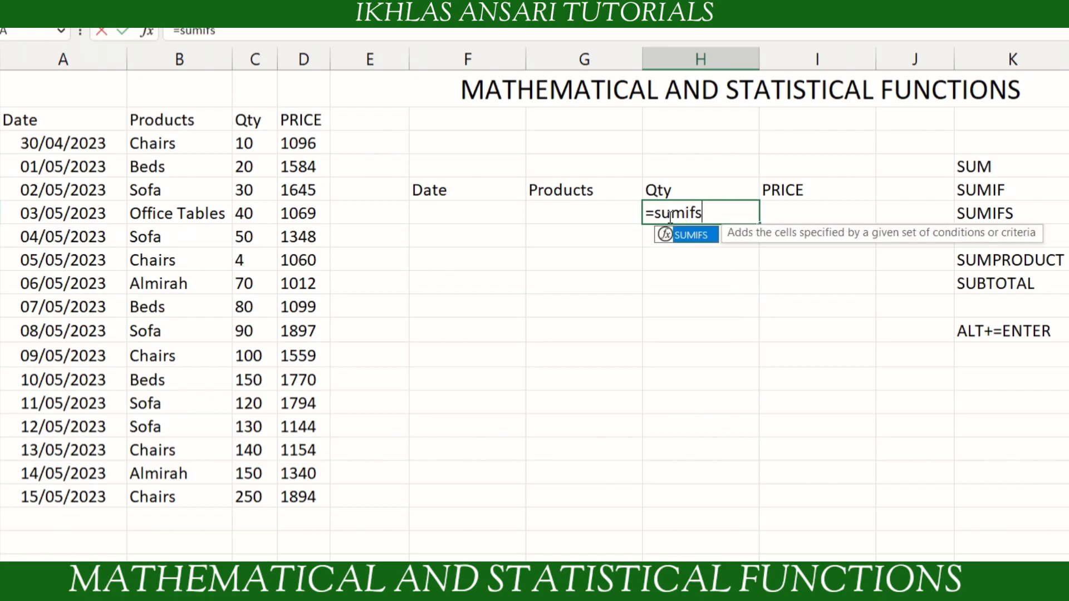
pyautogui.press('Tab')
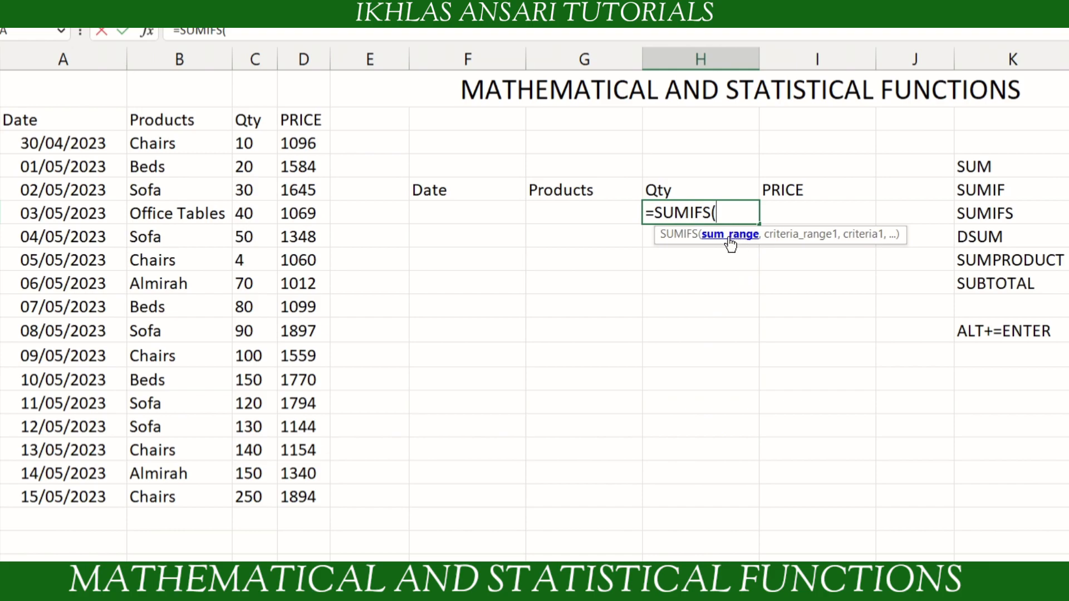
pyautogui.moveTo(245, 144); pyautogui.dragTo(249, 498)
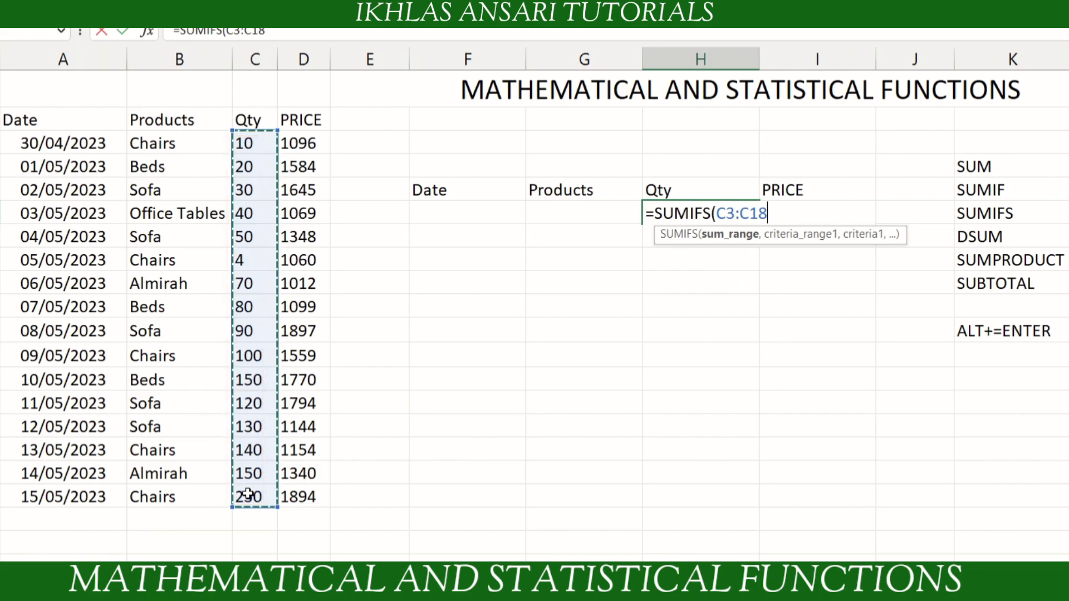
pyautogui.write(',')
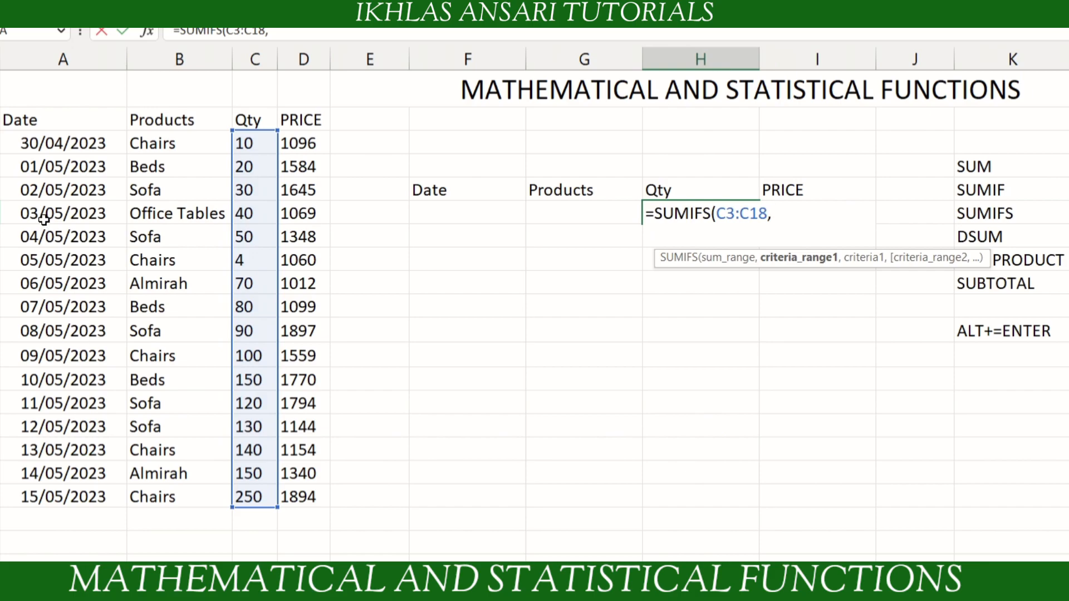
pyautogui.moveTo(53, 139); pyautogui.dragTo(21, 495)
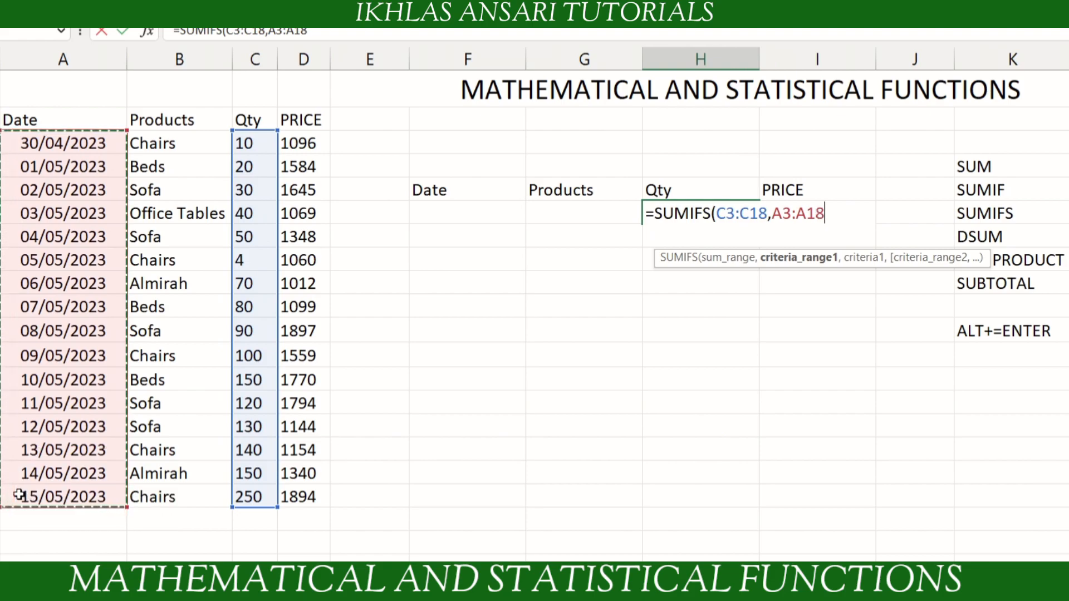
pyautogui.write(',')
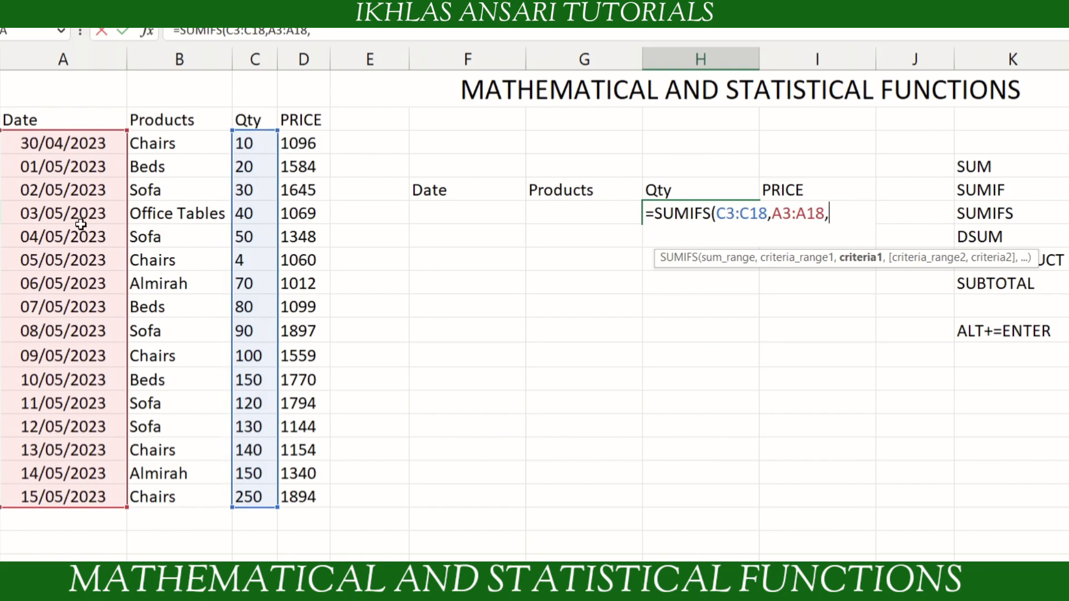
pyautogui.click(448, 214)
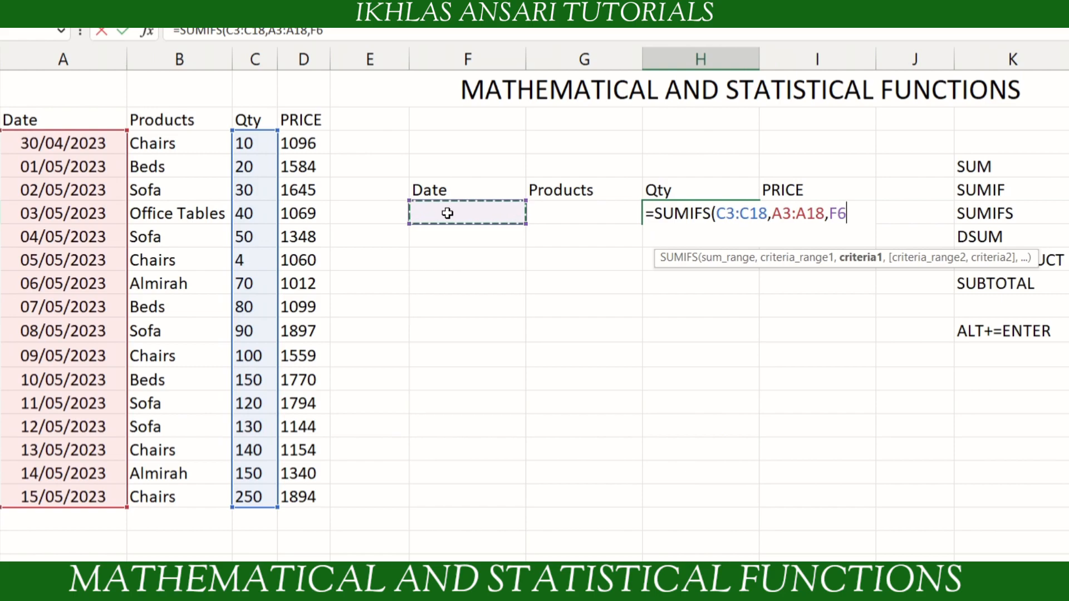
# - Add B3:B18 as the second criteria range with product criterion G6 and complete the SUMIFS formula
pyautogui.write(',')
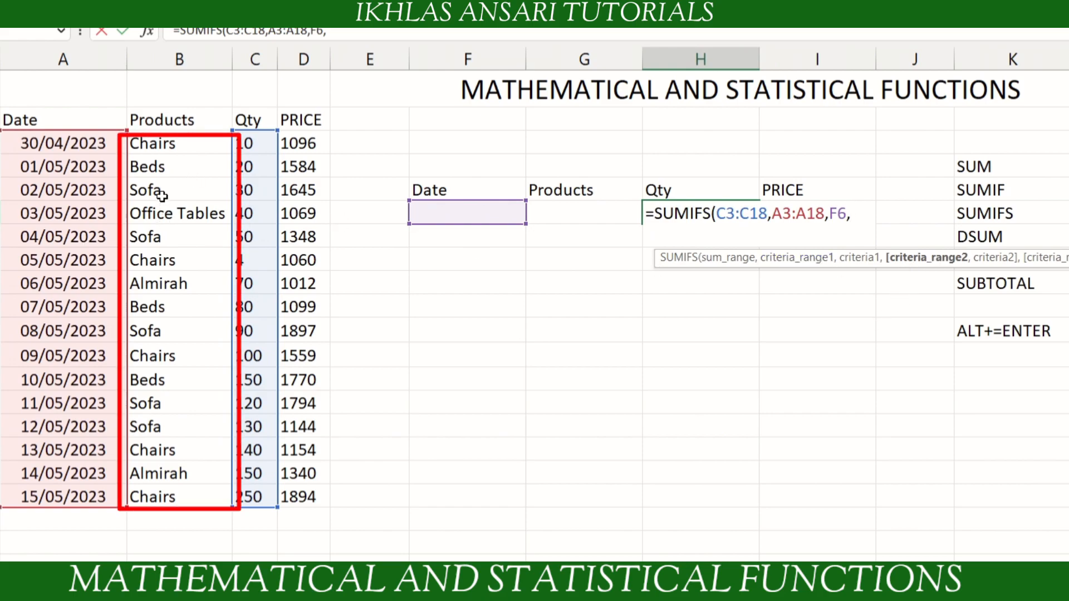
pyautogui.moveTo(167, 146); pyautogui.dragTo(162, 494)
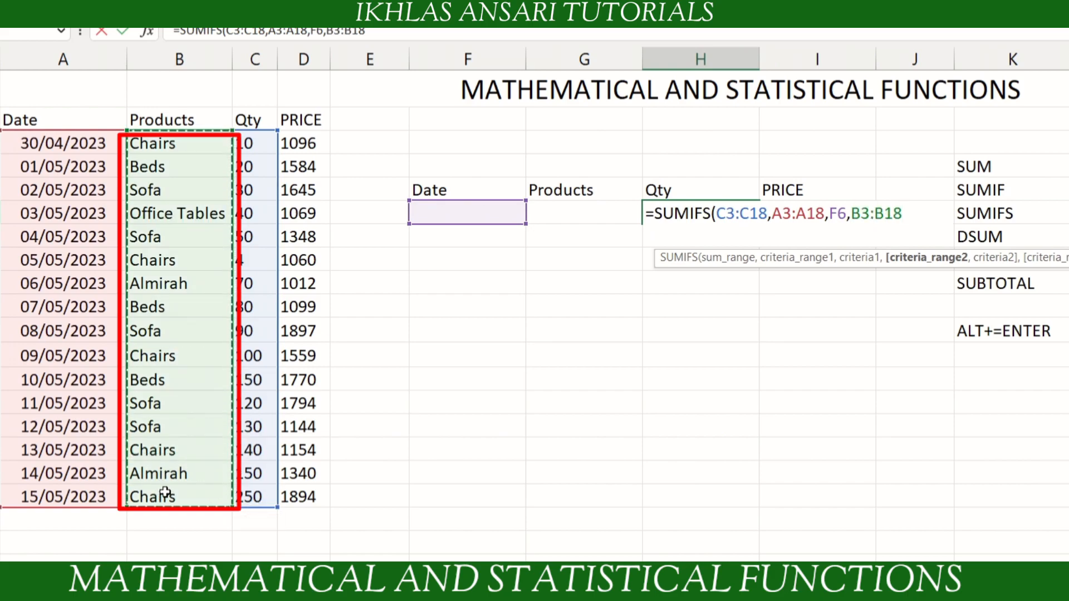
pyautogui.write(',')
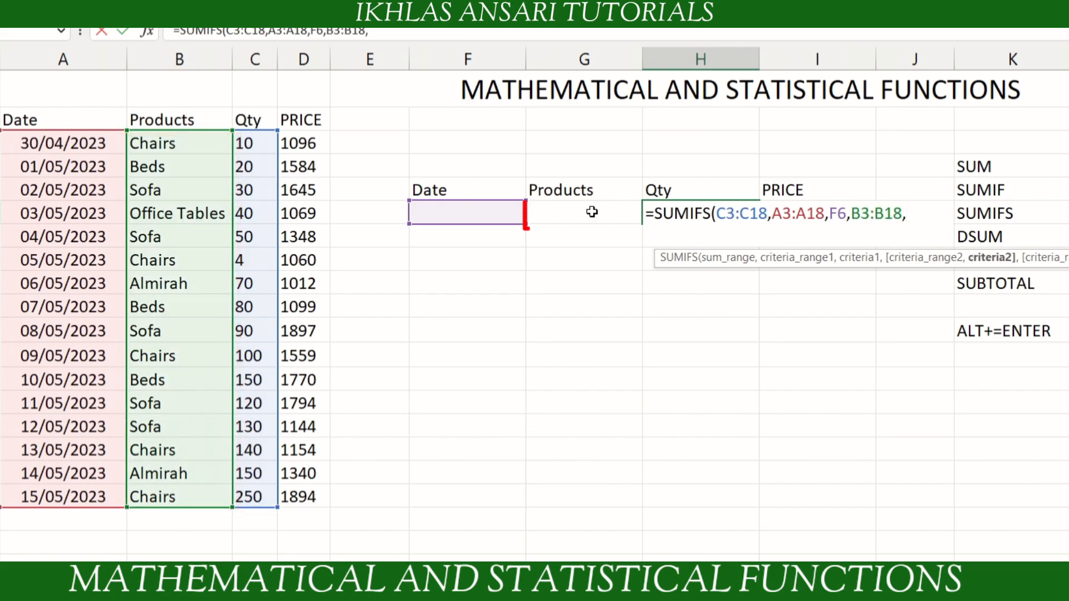
pyautogui.click(592, 210)
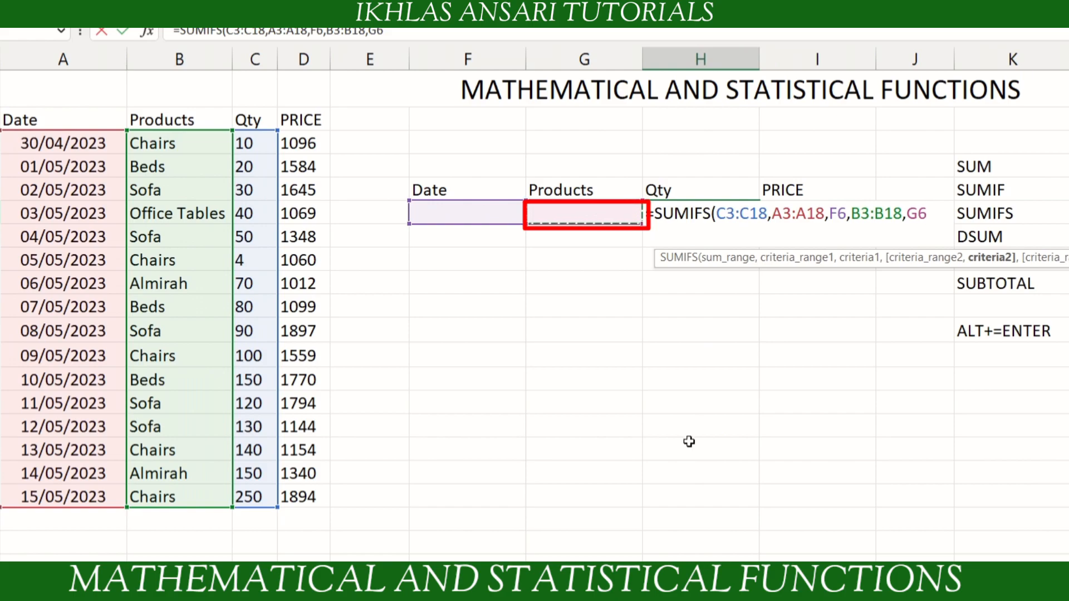
pyautogui.write(')')
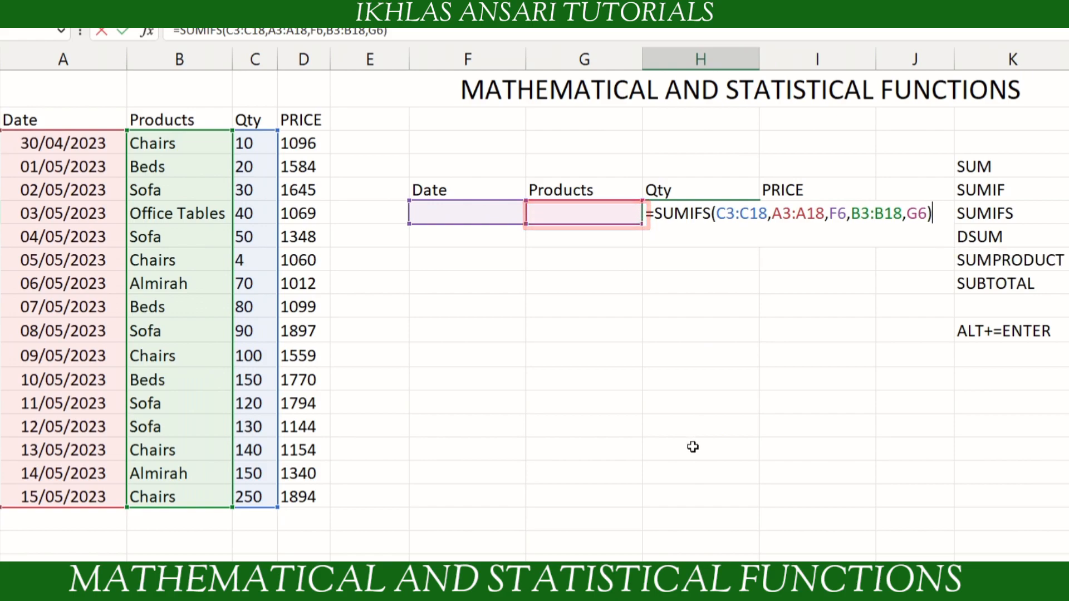
pyautogui.press('Return')
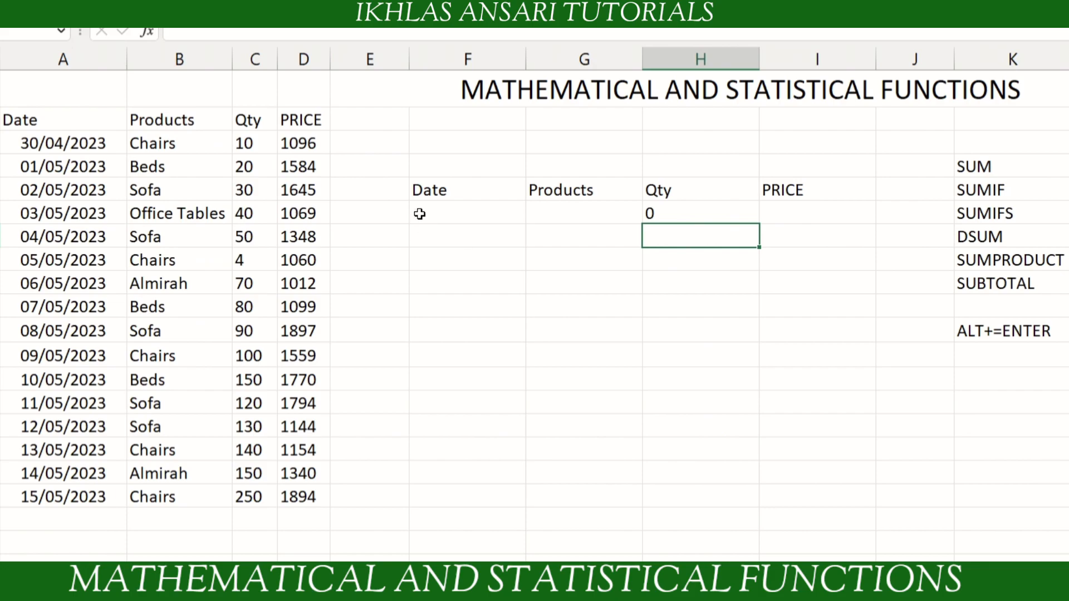
# - Enter Sofa as the product criterion in G6 and >03/05/2023 as the date criterion in F6, and check the quantity in H6
pyautogui.click(557, 207)
pyautogui.write('sofa')
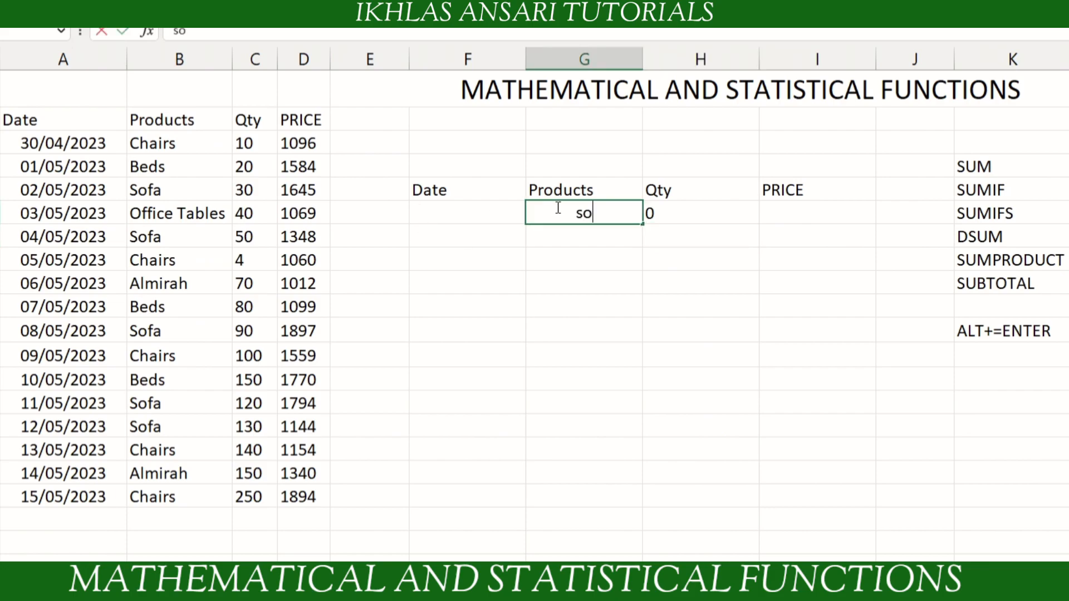
pyautogui.press('Return')
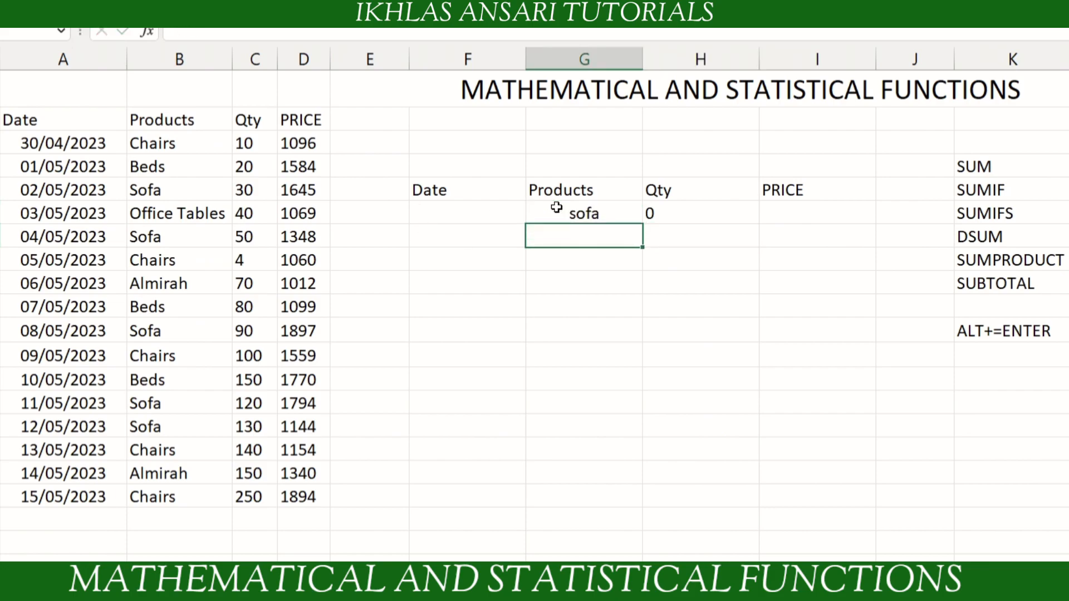
pyautogui.click(602, 210)
pyautogui.write('Sp')
pyautogui.press('BackSpace')
pyautogui.write('ofa')
pyautogui.press('Return')
pyautogui.click(446, 207)
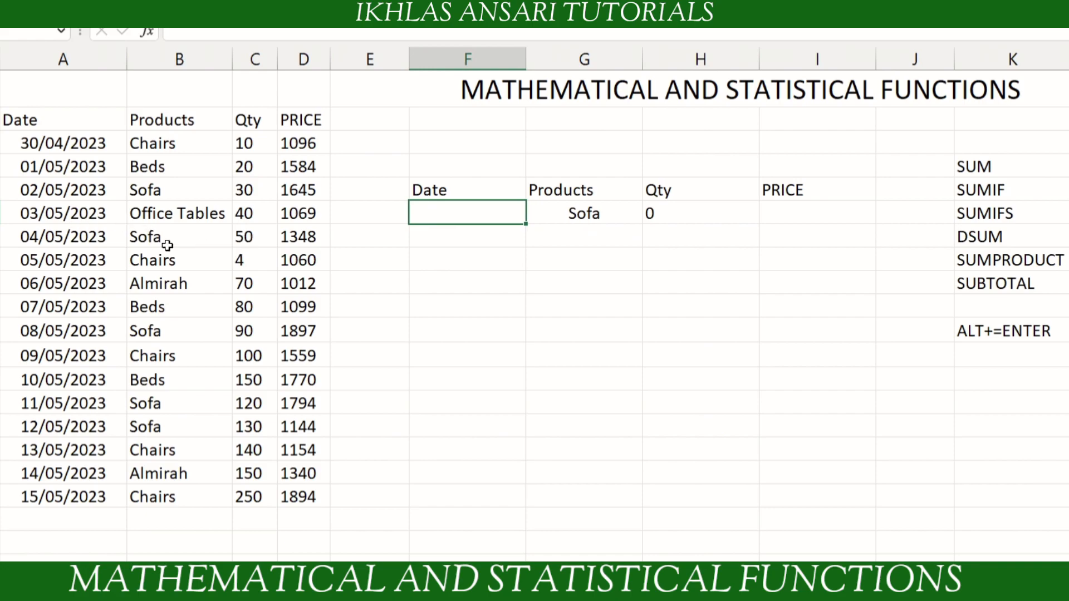
pyautogui.write('>03/05/2023')
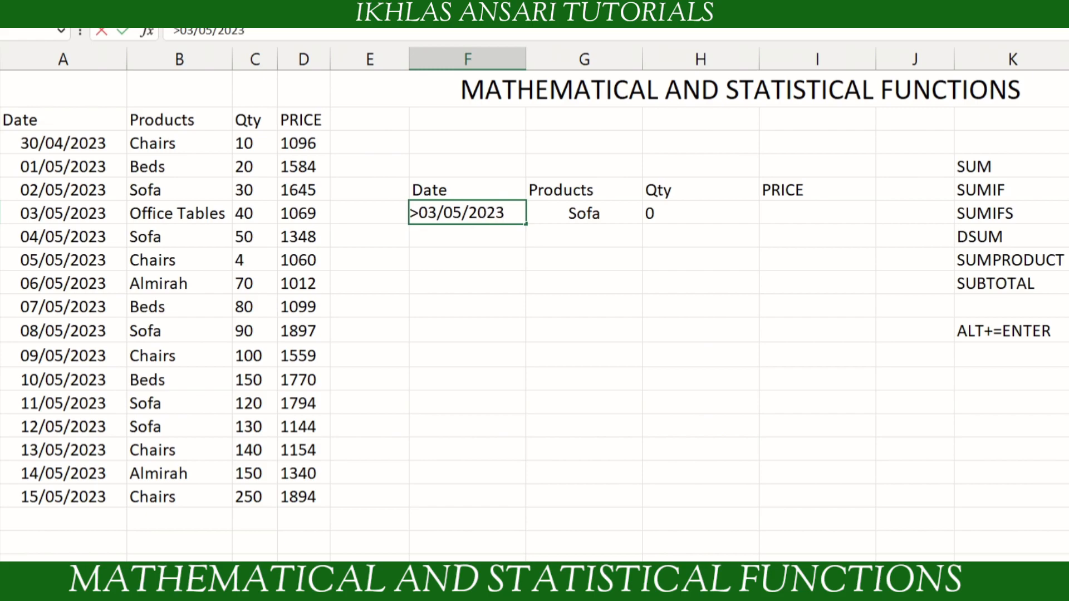
pyautogui.press('Return')
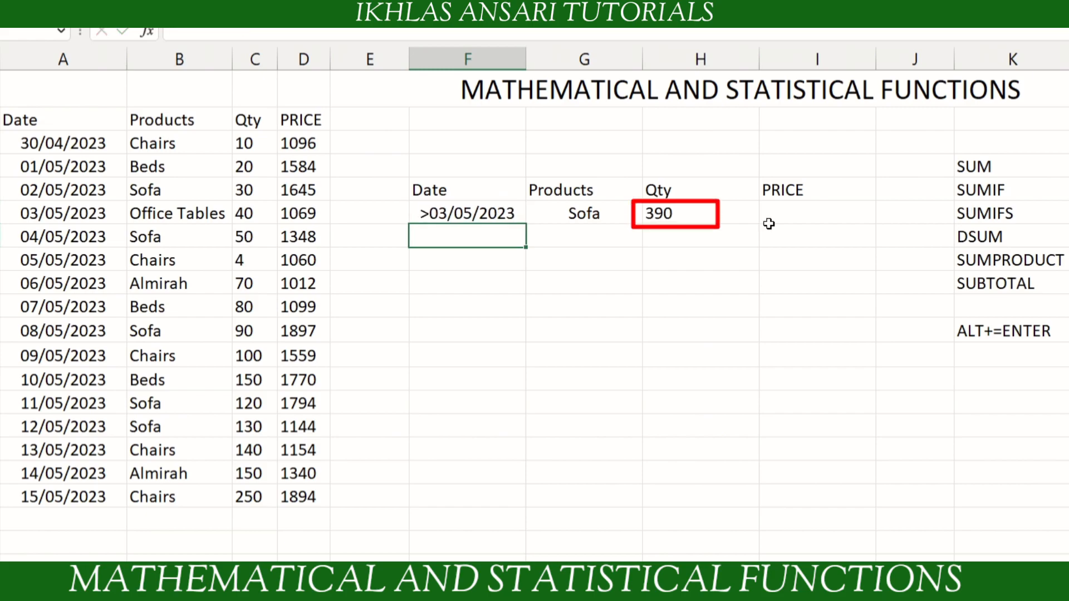
pyautogui.click(716, 215)
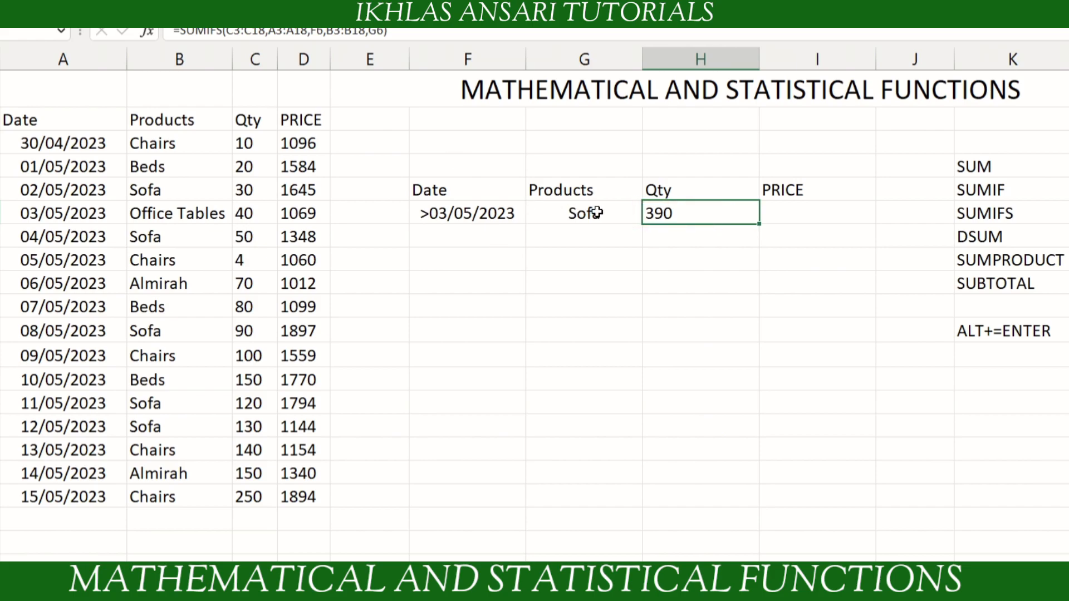
# - Test the date criterion <03/05/2023 in F6 and compare the quantity in H6 with the sofa entry in B5:C5
pyautogui.doubleClick(432, 213)
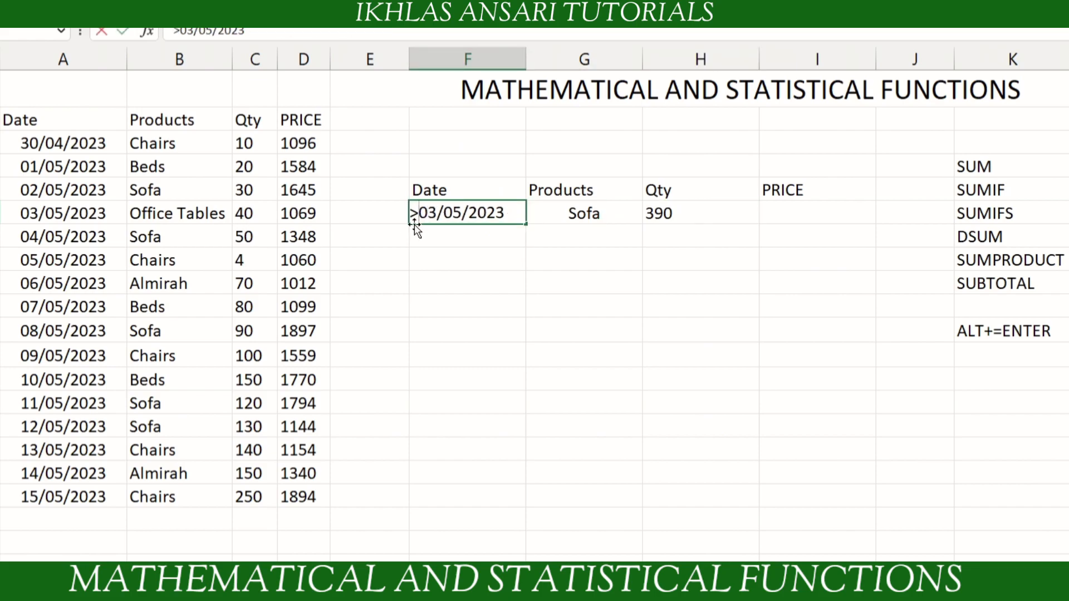
pyautogui.press('BackSpace')
pyautogui.write('<')
pyautogui.press('Return')
pyautogui.click(708, 218)
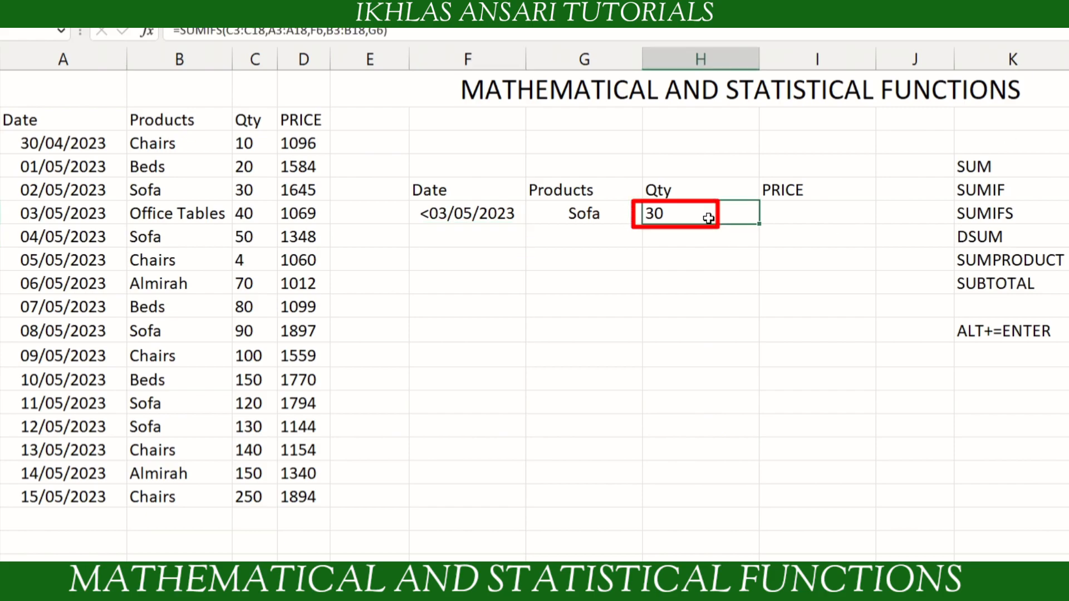
pyautogui.moveTo(146, 189); pyautogui.dragTo(252, 204)
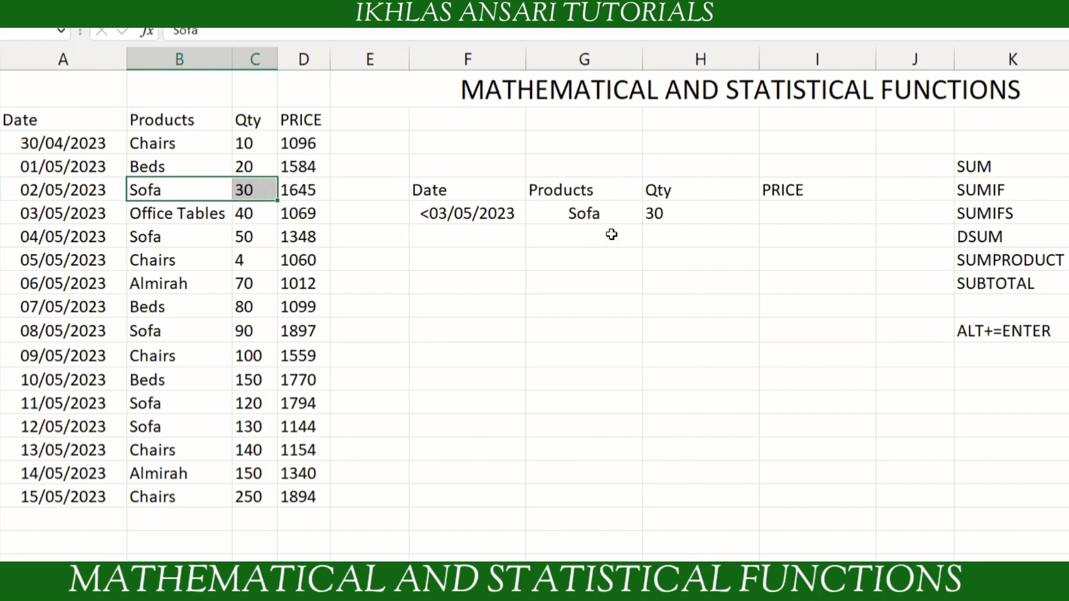
# - Set the date criterion in F6 to >03/05/2023 and the product criterion in G6 to Chairs, and check the quantity in H6
pyautogui.doubleClick(426, 215)
pyautogui.write('<')
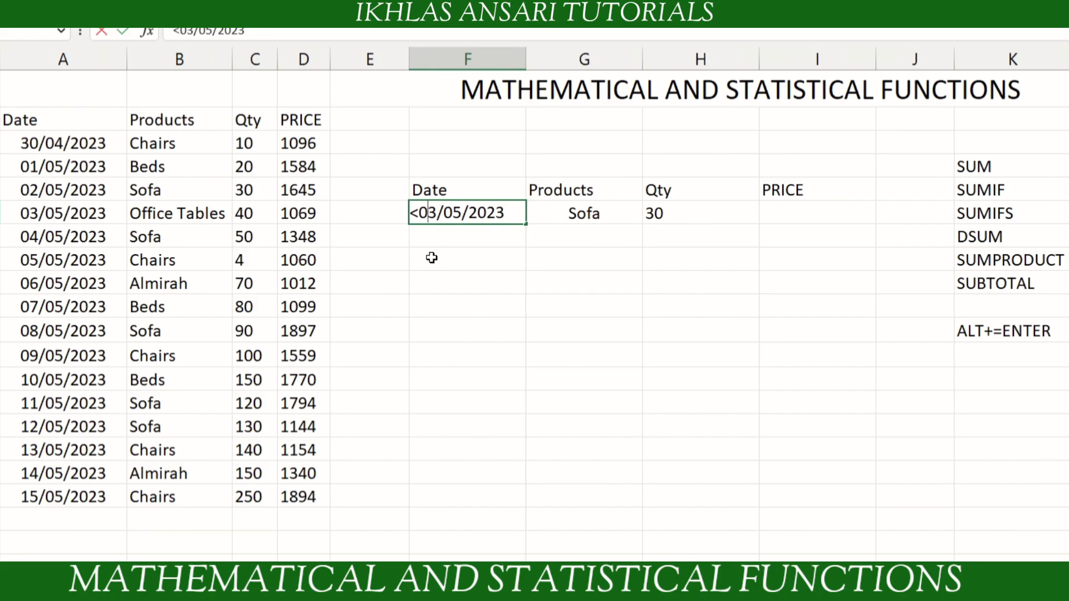
pyautogui.press('BackSpace')
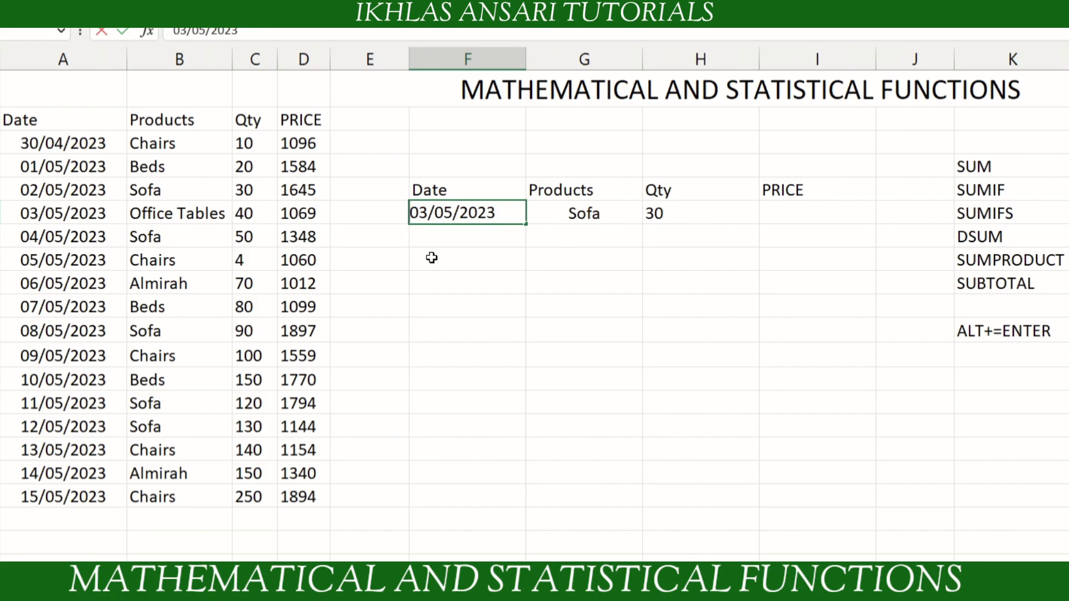
pyautogui.write('>')
pyautogui.press('Return')
pyautogui.click(604, 213)
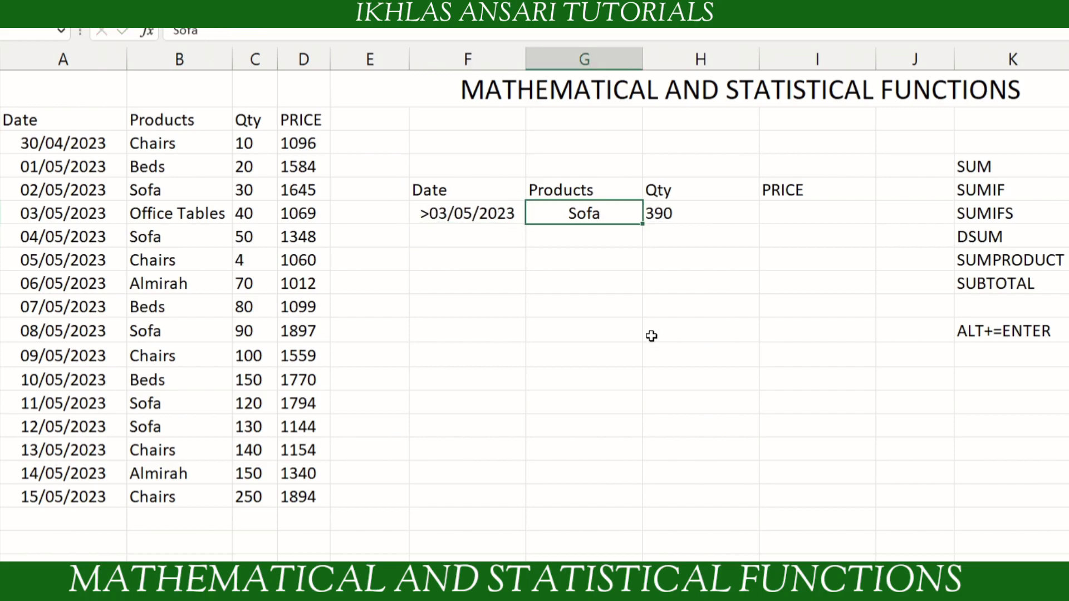
pyautogui.write('Chairs')
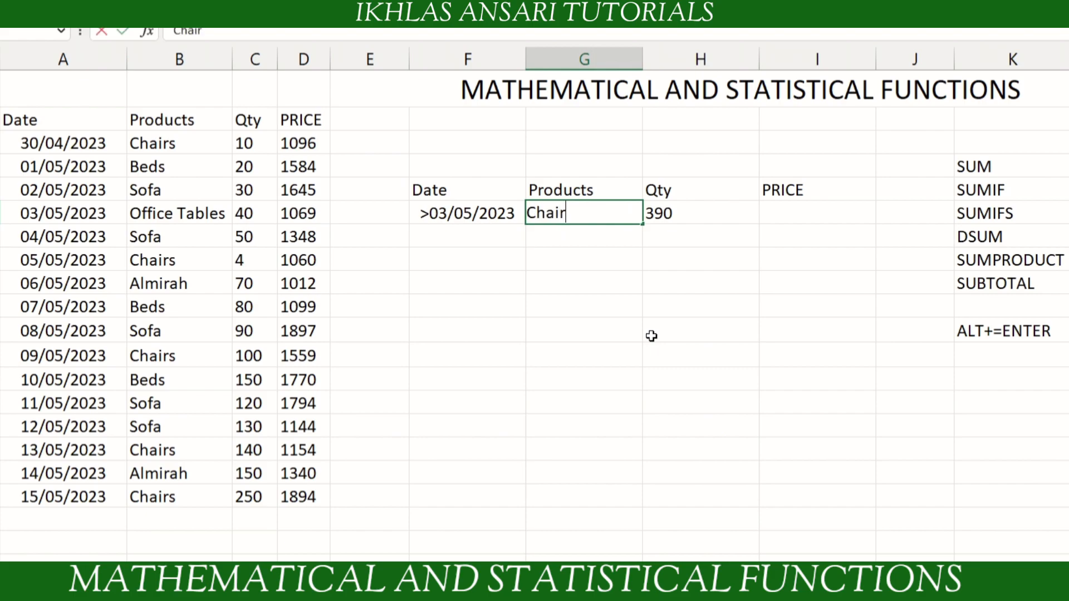
pyautogui.press('Return')
pyautogui.click(690, 213)
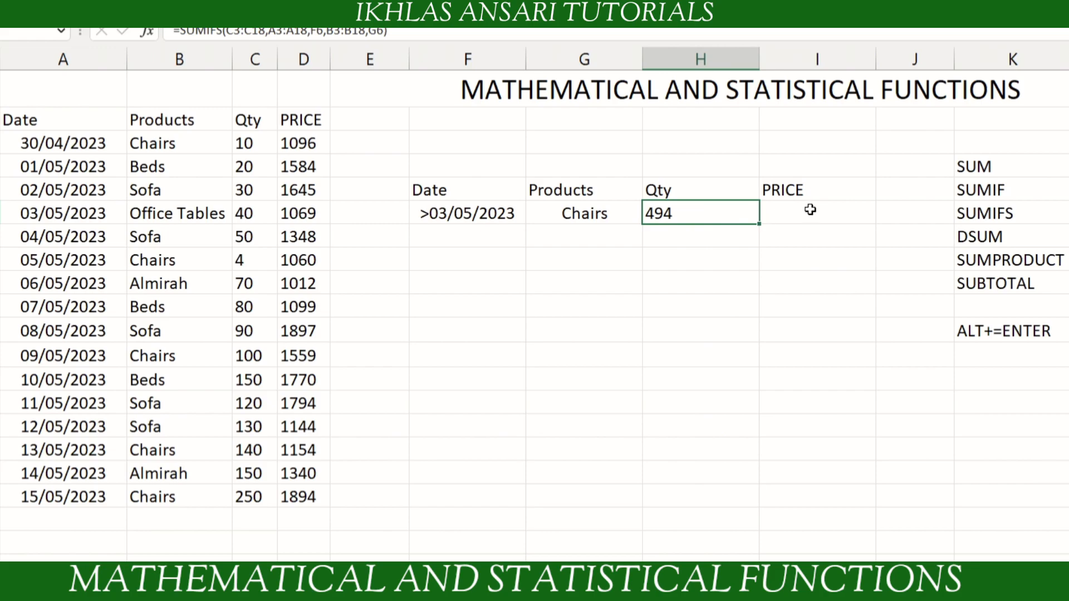
# - Make the date criteria range A3:A18 and date criterion F6 absolute references in the SUMIFS formula in H6
pyautogui.doubleClick(708, 213)
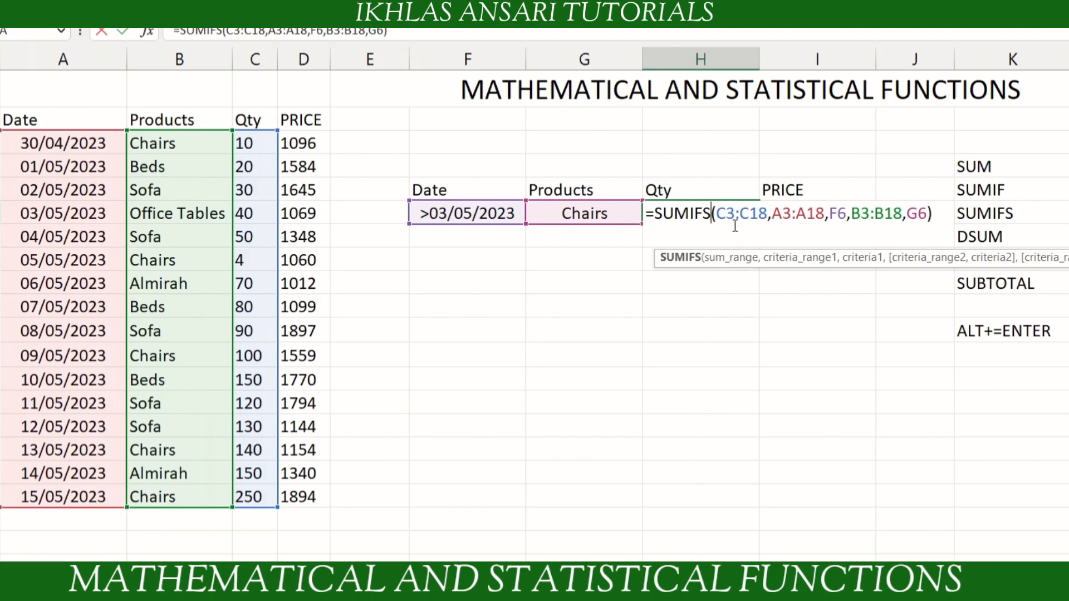
pyautogui.click(726, 210)
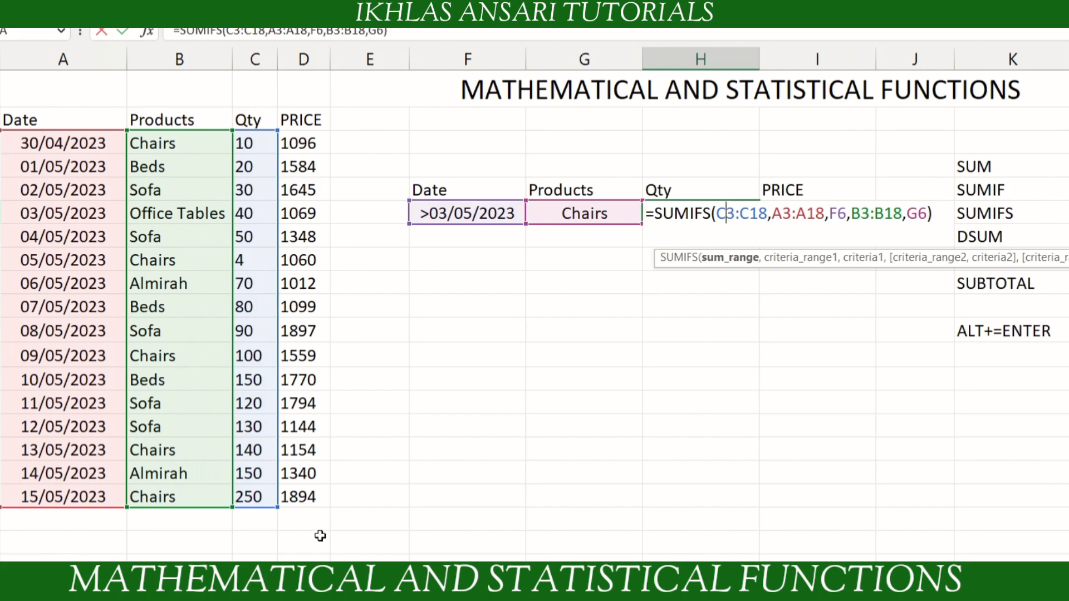
pyautogui.click(784, 213)
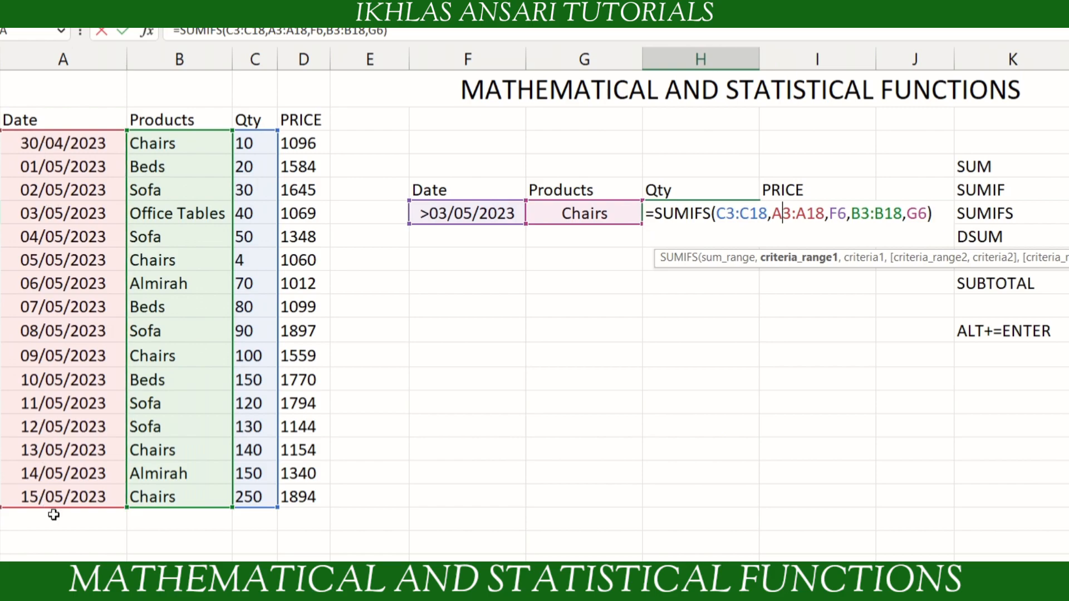
pyautogui.hotkey('alt', 'Tab')
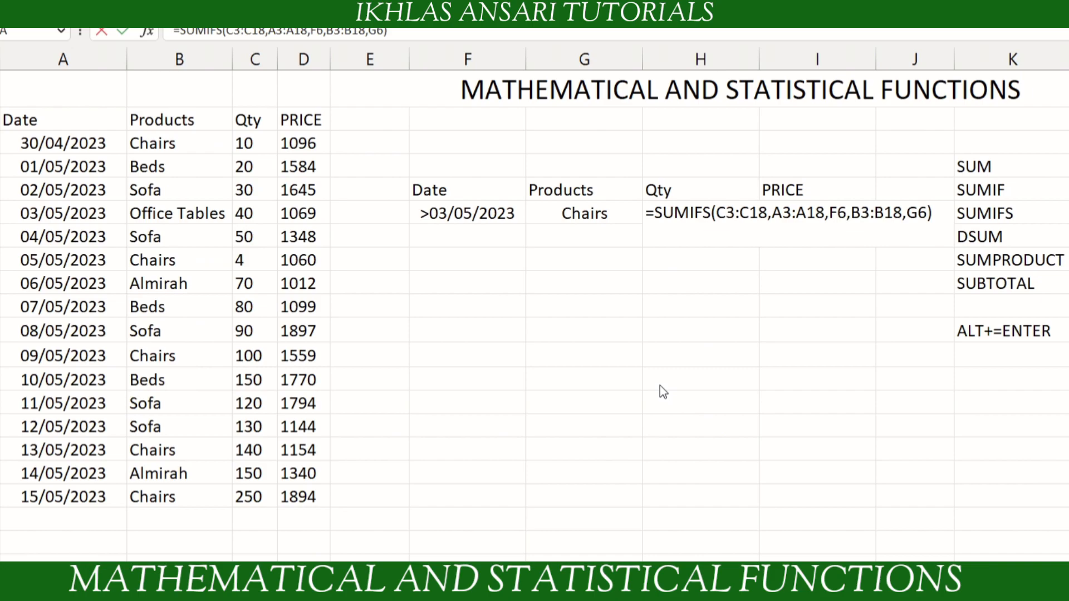
pyautogui.click(754, 213)
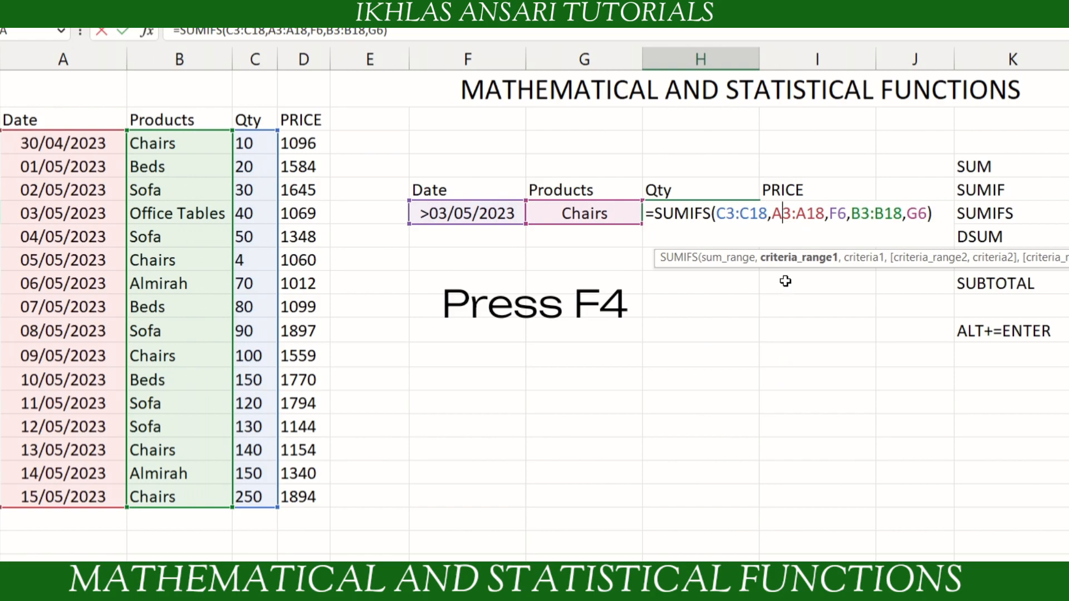
pyautogui.press('F4')
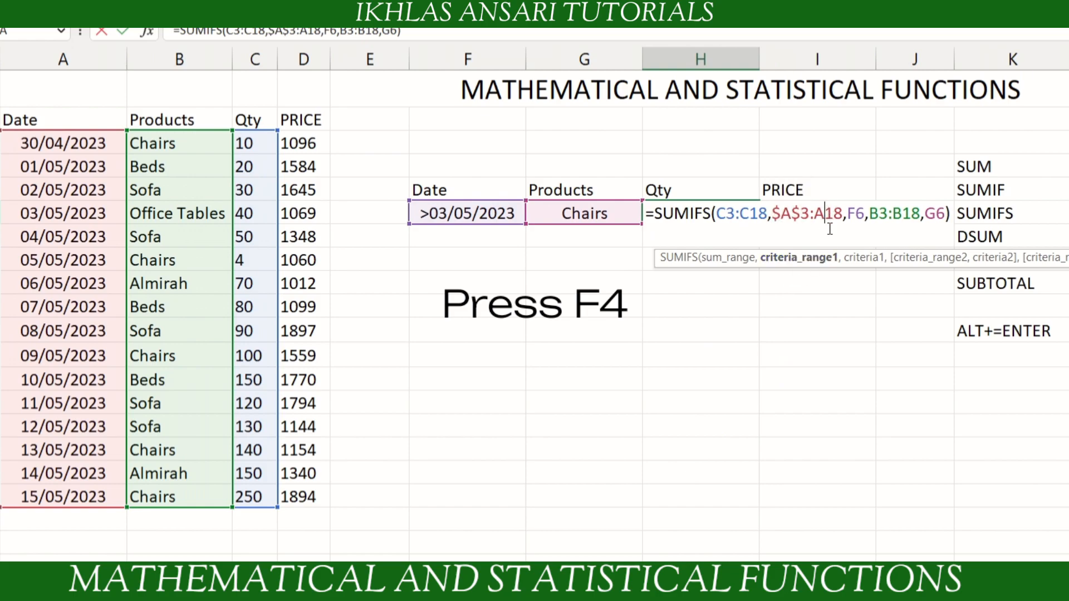
pyautogui.press('F4')
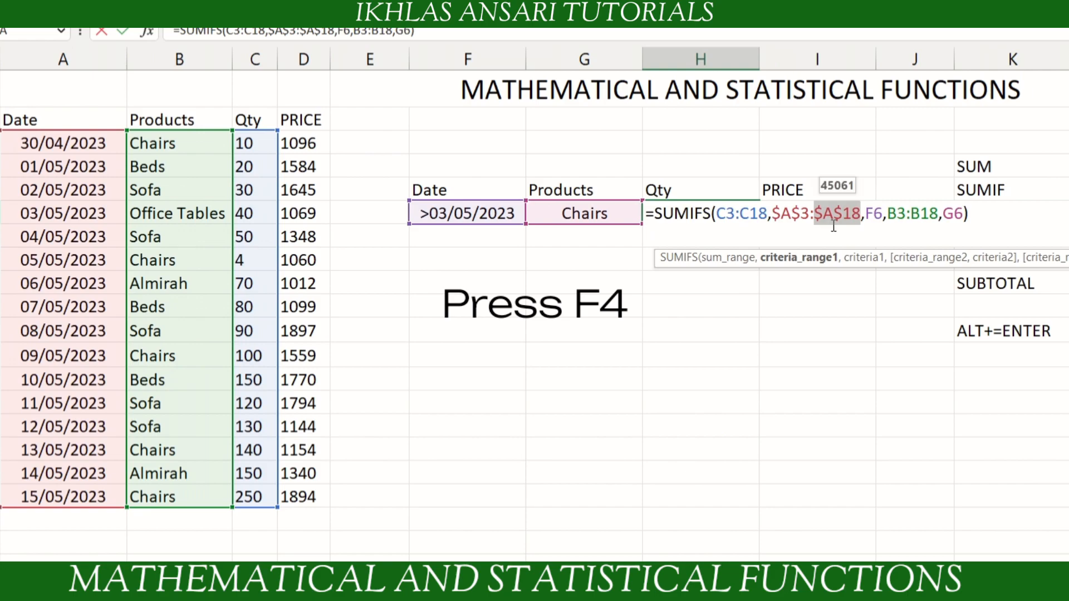
pyautogui.click(878, 213)
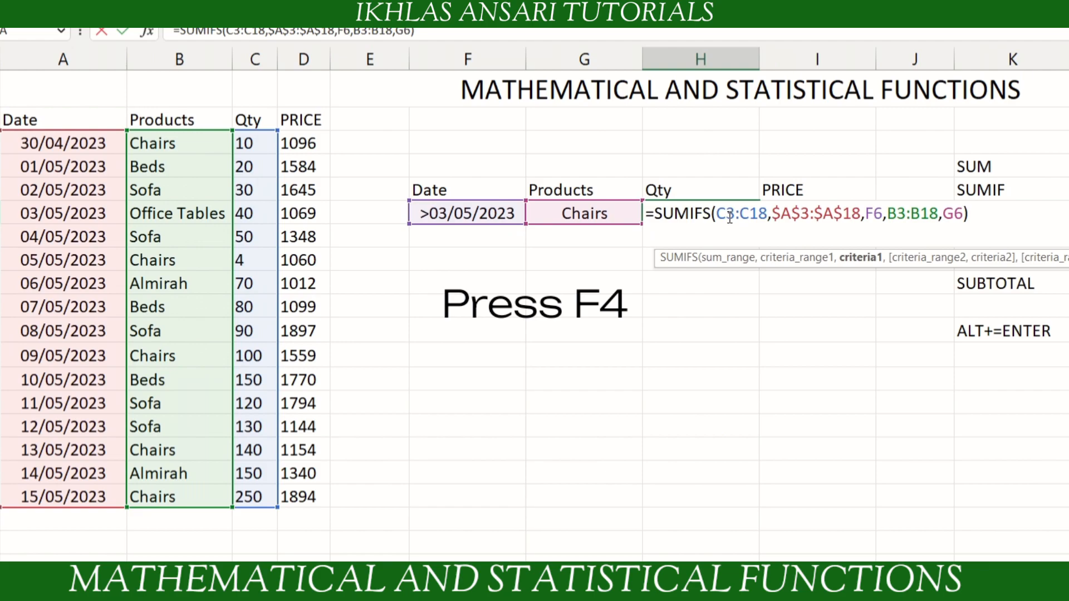
pyautogui.press('F4')
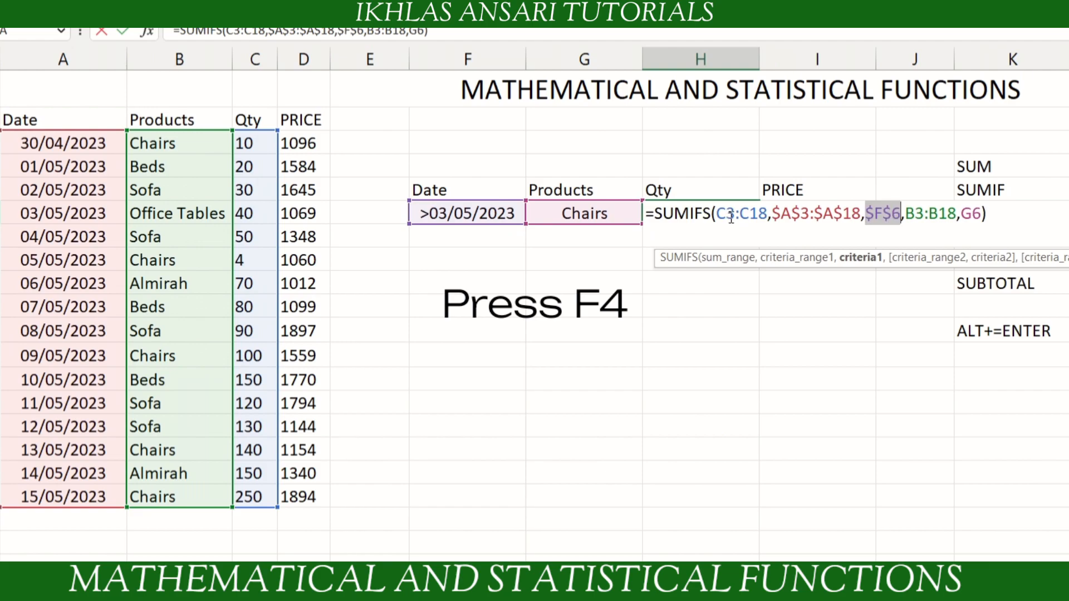
# - Make the product criteria range B3:B18 and criterion G6 absolute in the H6 formula, and complete the formula
pyautogui.click(914, 215)
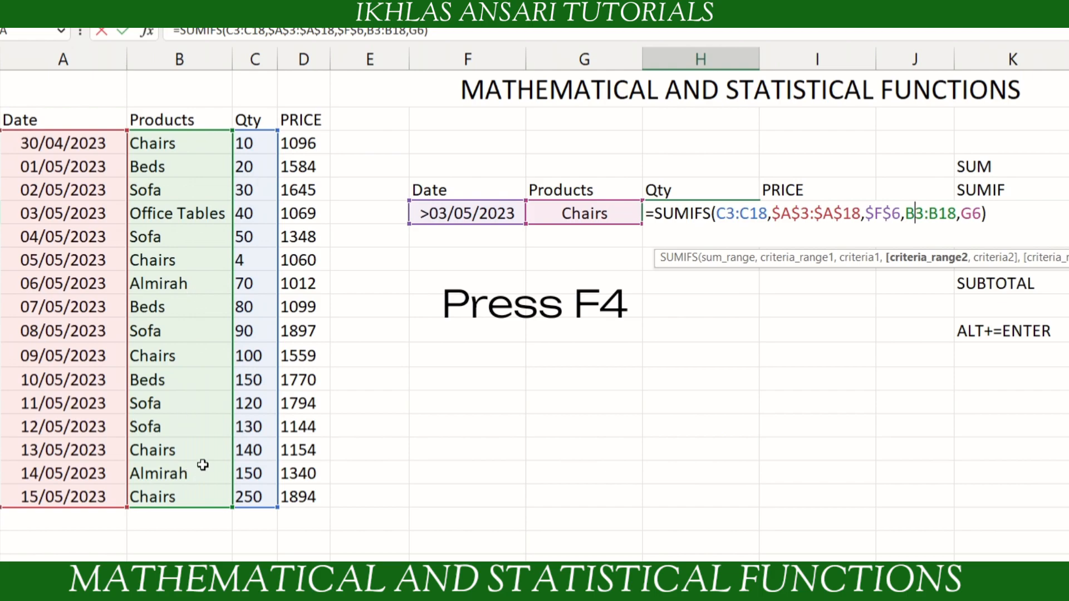
pyautogui.press('F4')
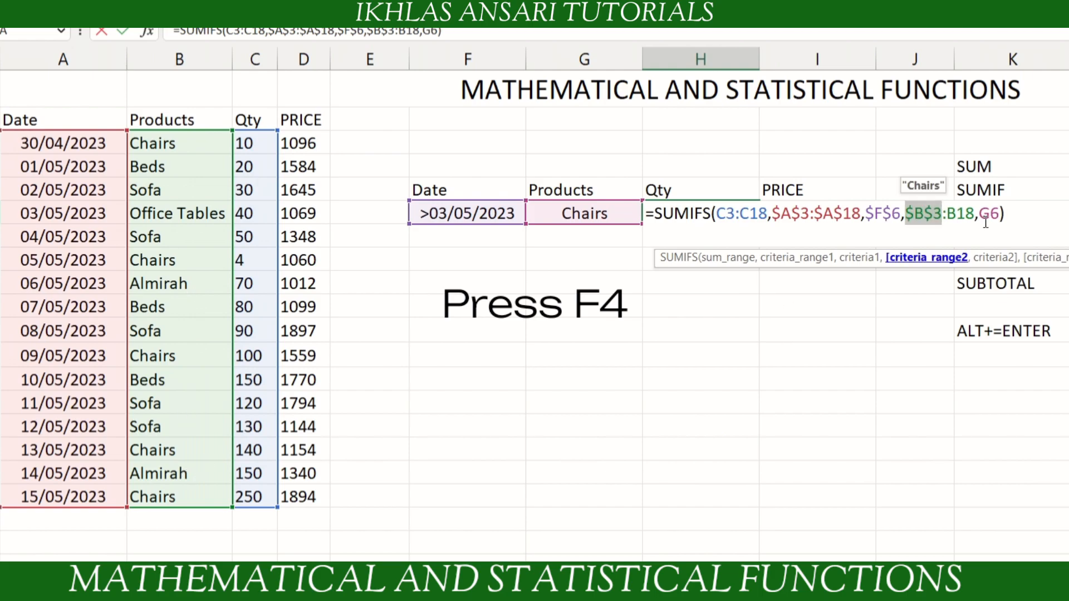
pyautogui.click(956, 214)
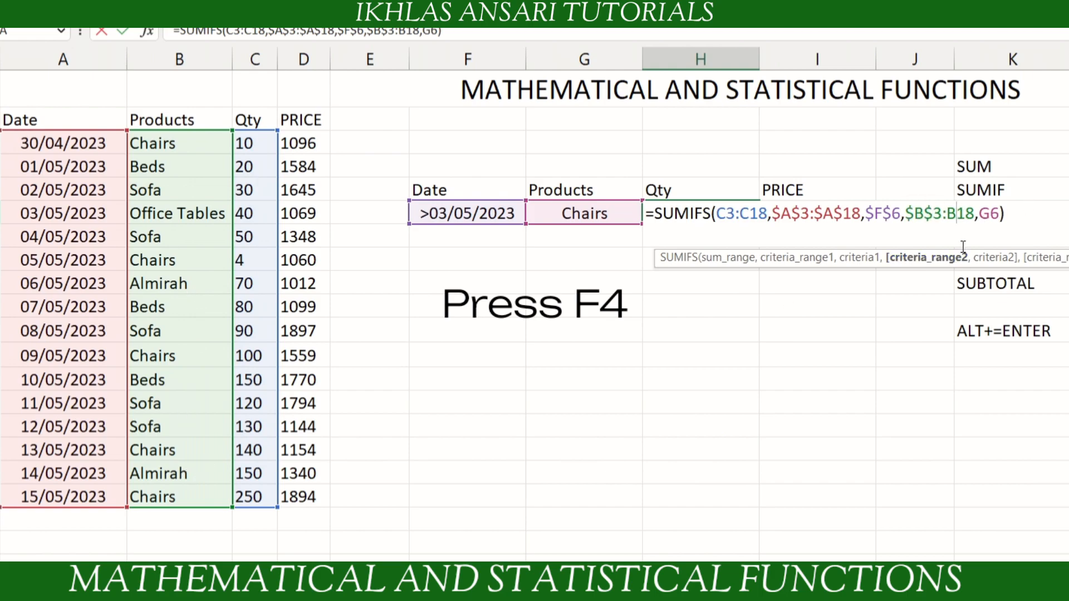
pyautogui.press('F4')
pyautogui.click(1009, 214)
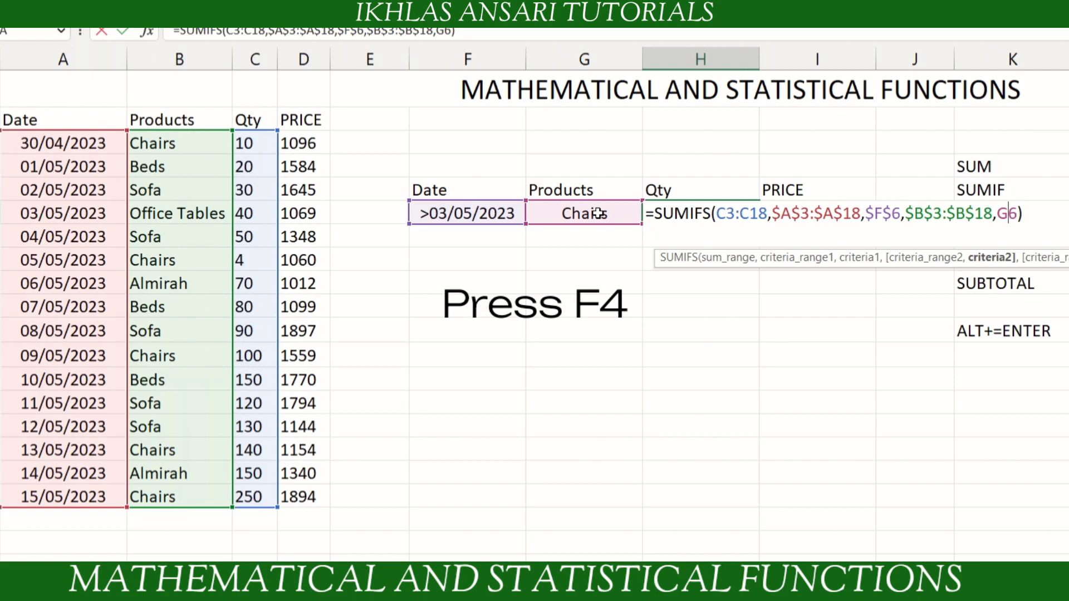
pyautogui.press('F4')
pyautogui.press('Return')
# - Copy the SUMIFS formula from H6 to I6 and test both cells with Beds as the product criterion in G6
pyautogui.click(756, 221)
pyautogui.moveTo(759, 223)
pyautogui.mouseDown()
pyautogui.moveTo(835, 223)
pyautogui.moveTo(820, 224)
pyautogui.mouseUp()
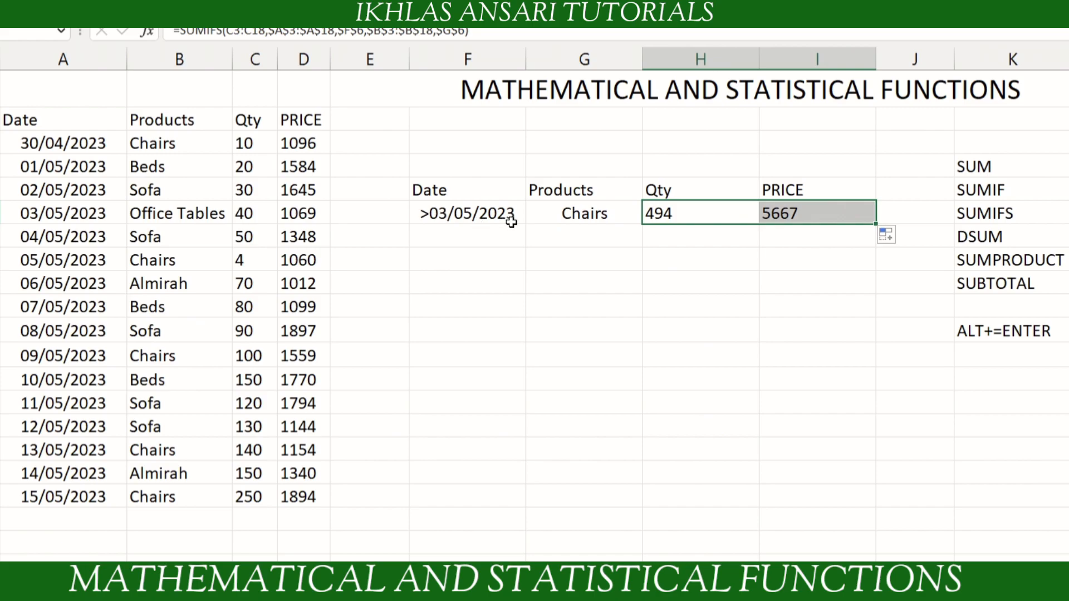
pyautogui.click(565, 216)
pyautogui.write('Beds')
pyautogui.press('Return')
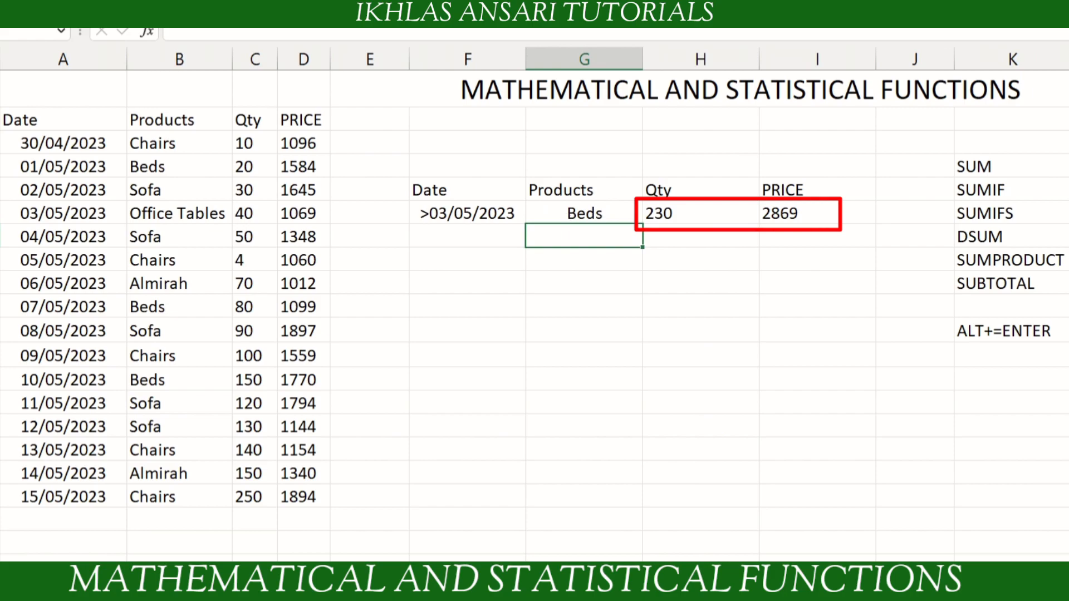
# - Point out DSUM in the function list and review the product criterion in G6 and the SUMIFS formula in H6
pyautogui.click(1023, 218)
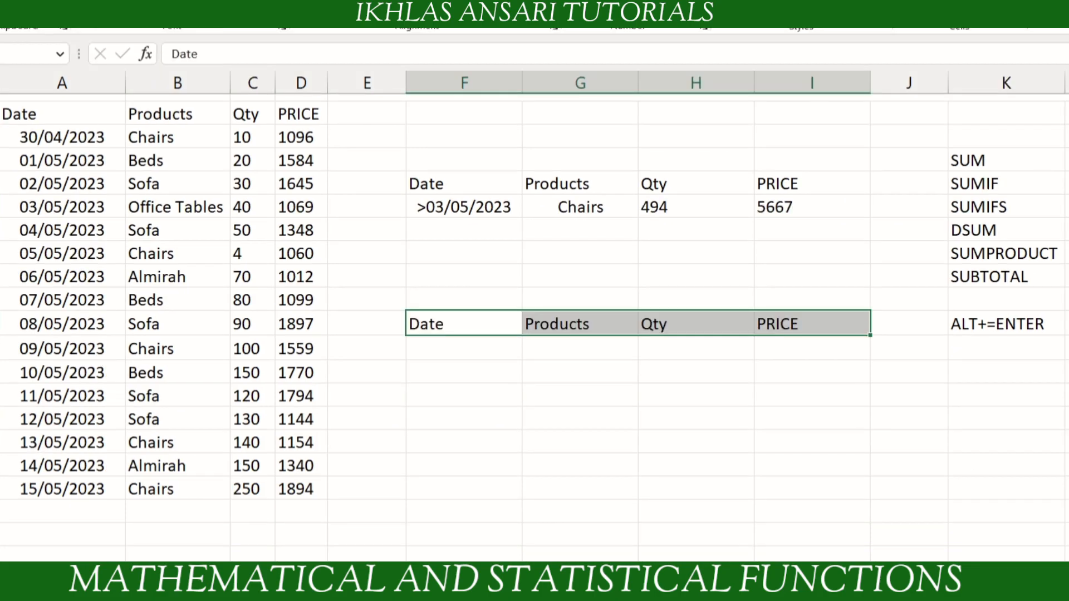
pyautogui.click(1020, 233)
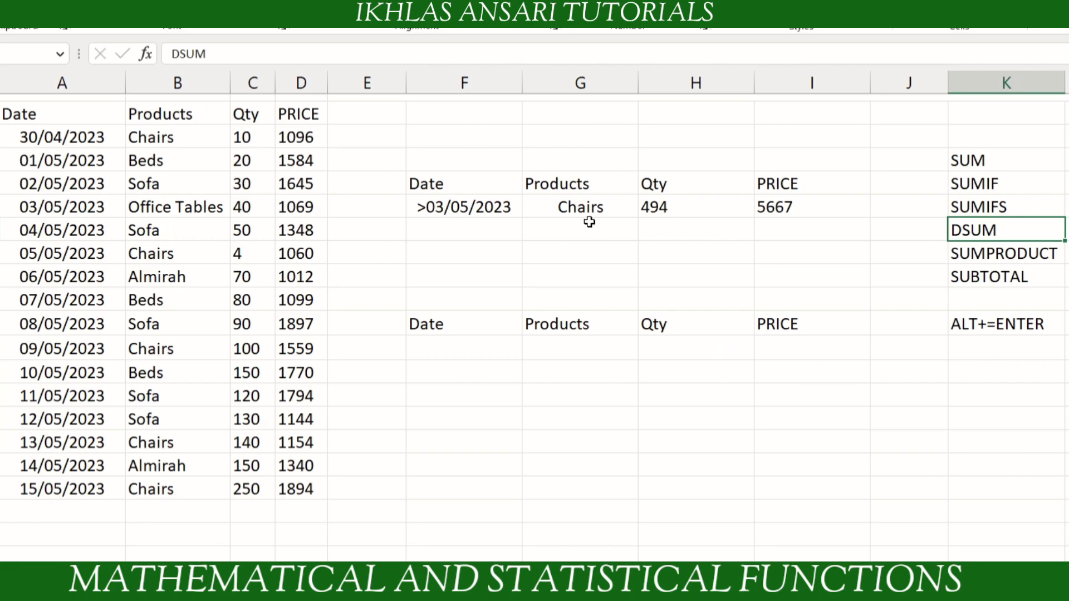
pyautogui.doubleClick(586, 206)
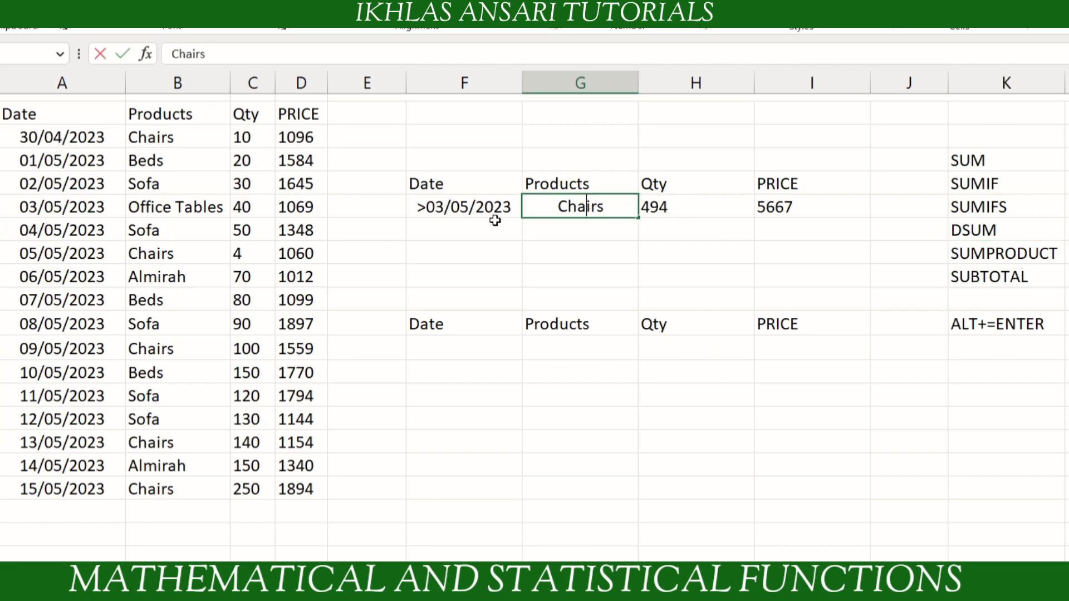
pyautogui.click(663, 206)
pyautogui.doubleClick(663, 206)
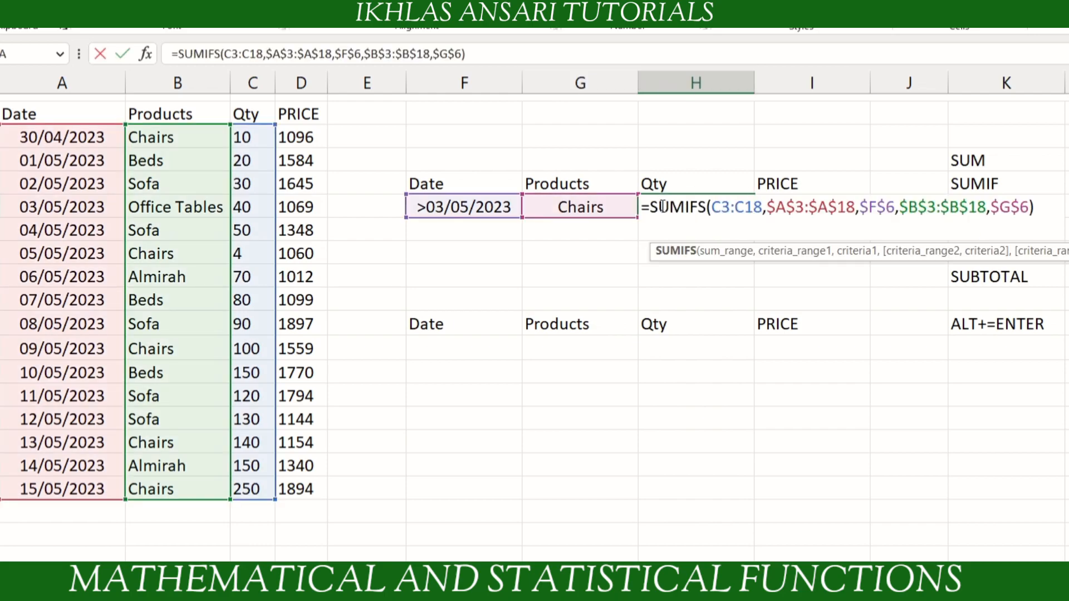
pyautogui.press('Escape')
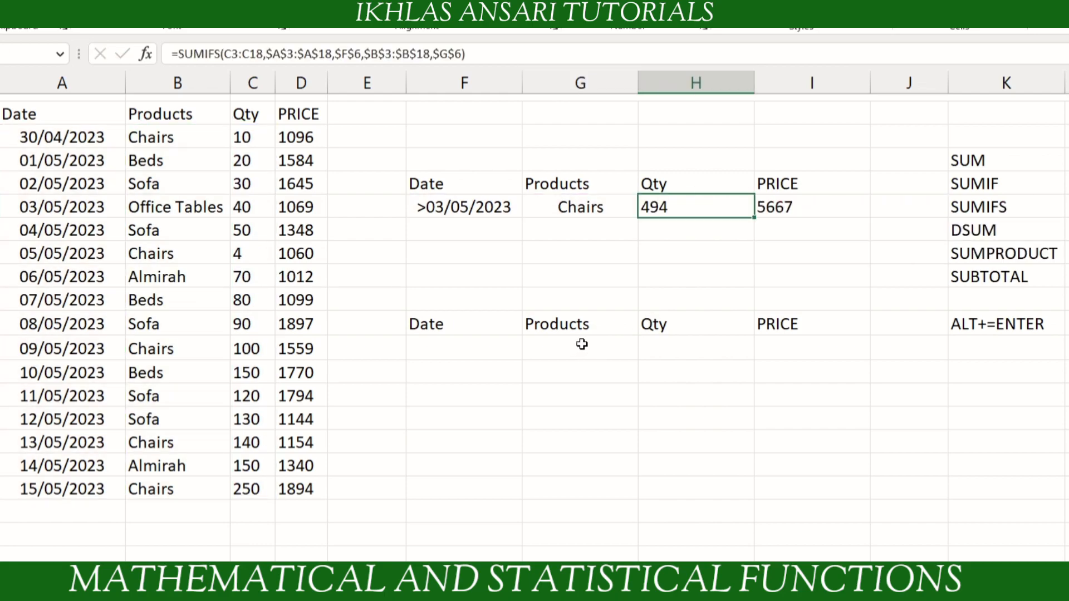
pyautogui.click(573, 348)
pyautogui.write('=dsu')
pyautogui.press('Tab')
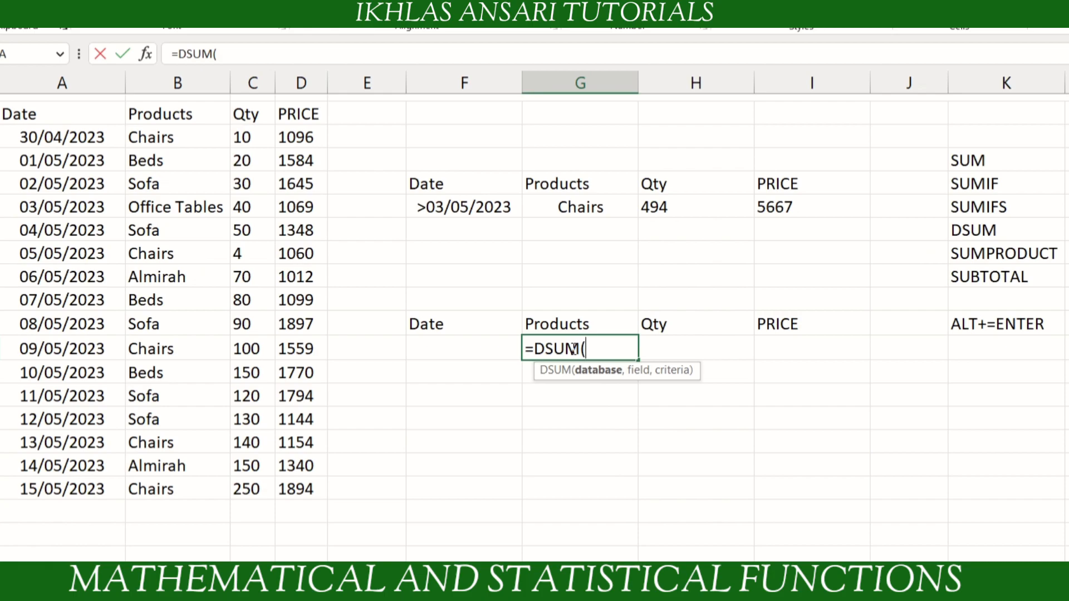
pyautogui.press('Escape')
# - Start a DSUM formula in H12 with the absolute range $A$2:$D$18, including the headers, as the database
pyautogui.click(663, 350)
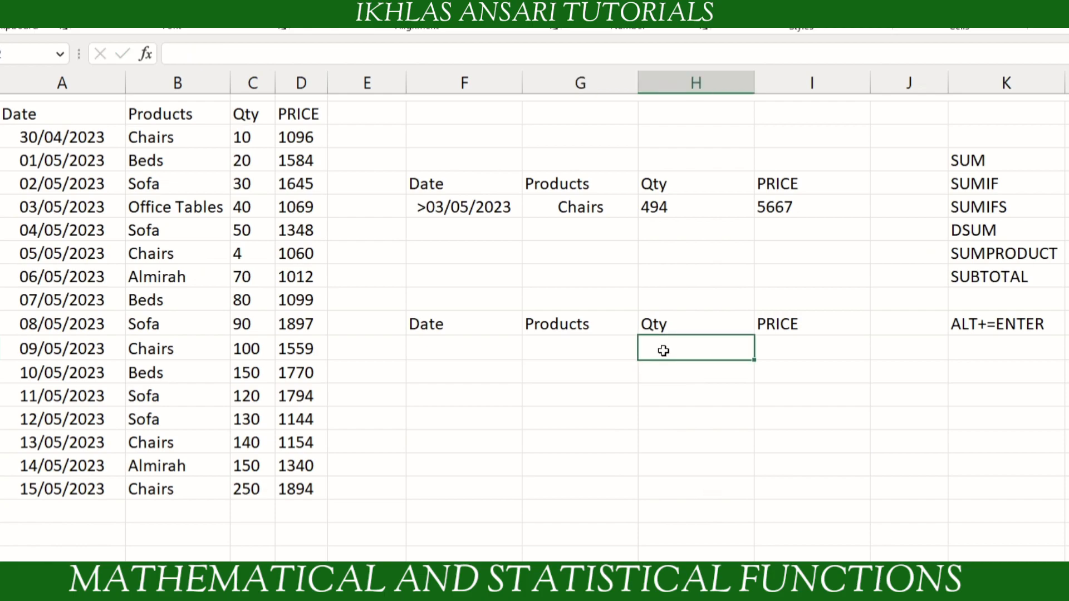
pyautogui.write('=ds')
pyautogui.press('Tab')
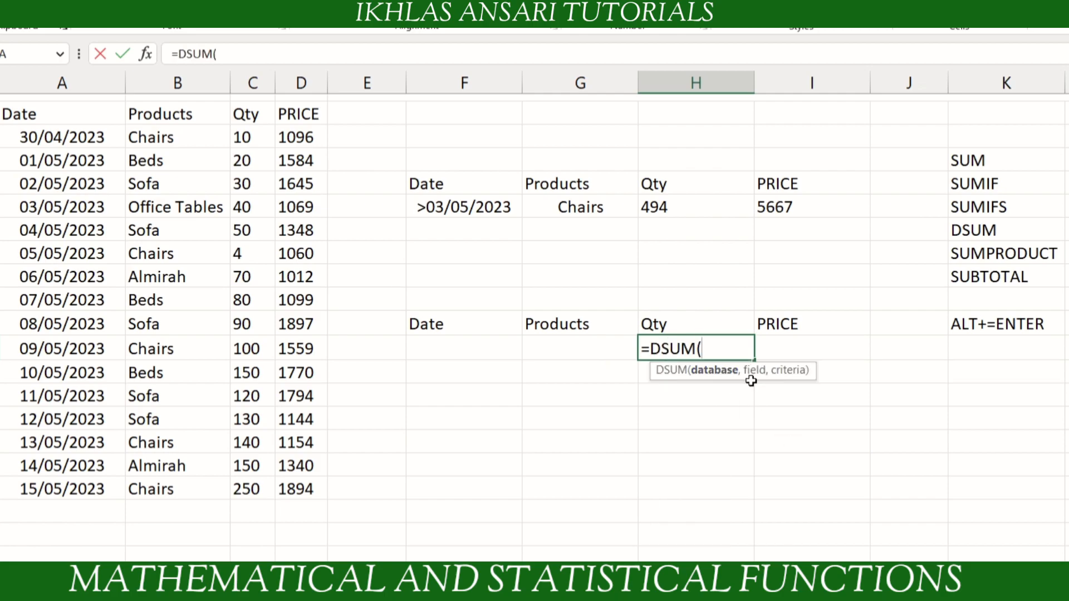
pyautogui.moveTo(45, 114)
pyautogui.mouseDown()
pyautogui.moveTo(246, 162)
pyautogui.moveTo(298, 208)
pyautogui.moveTo(320, 536)
pyautogui.moveTo(305, 468)
pyautogui.moveTo(303, 489)
pyautogui.mouseUp()
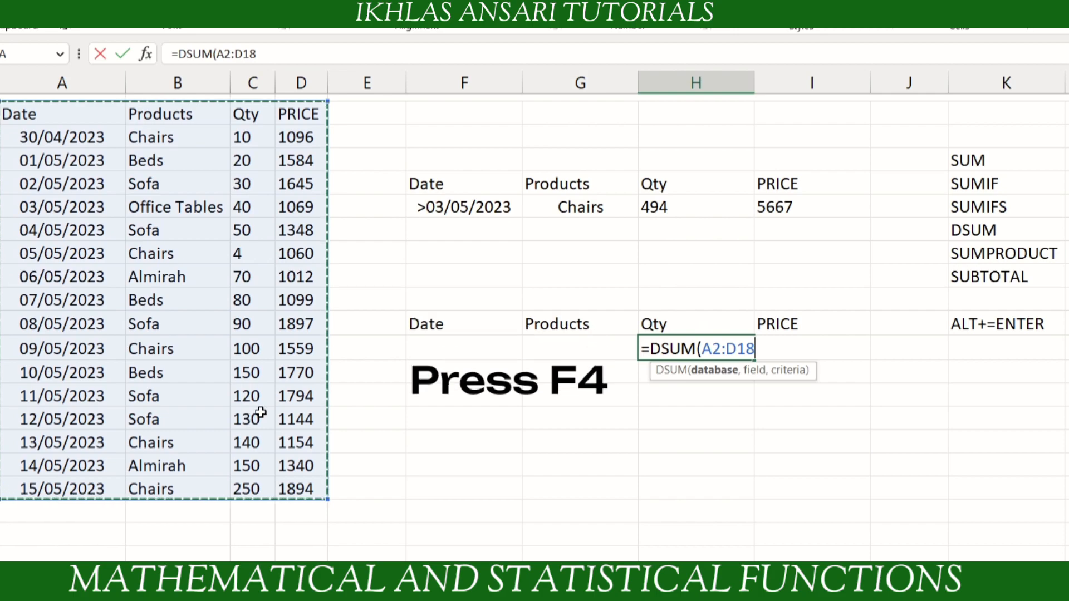
pyautogui.press('F4')
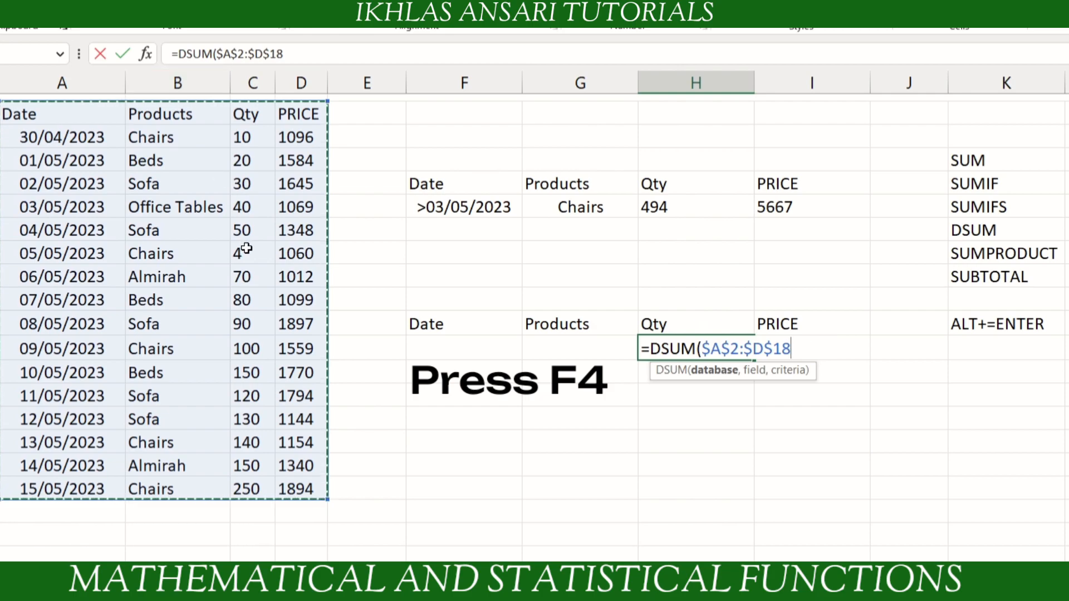
pyautogui.write(',')
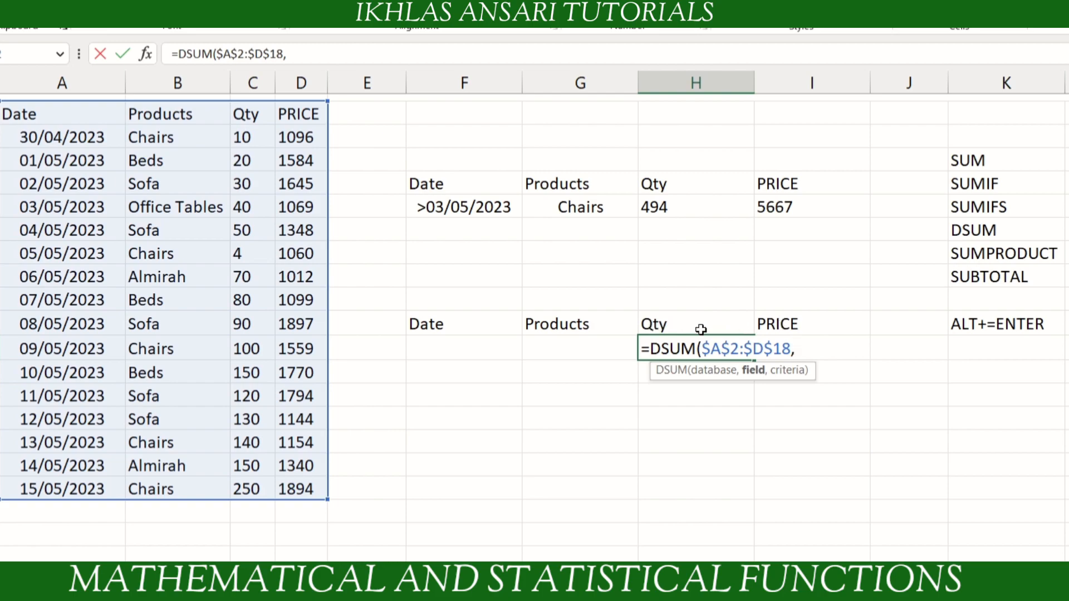
# - Use the Qty header H11 as the DSUM field and the absolute range $F$11:$G$12 as criteria, and complete the formula
pyautogui.click(675, 323)
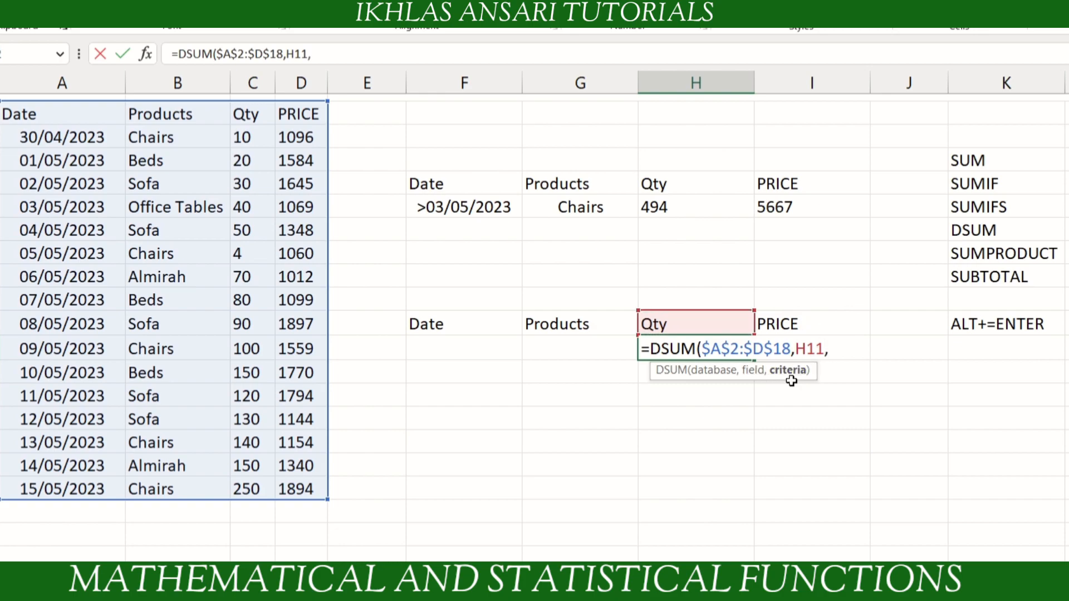
pyautogui.moveTo(437, 319)
pyautogui.mouseDown()
pyautogui.moveTo(605, 322)
pyautogui.moveTo(602, 347)
pyautogui.mouseUp()
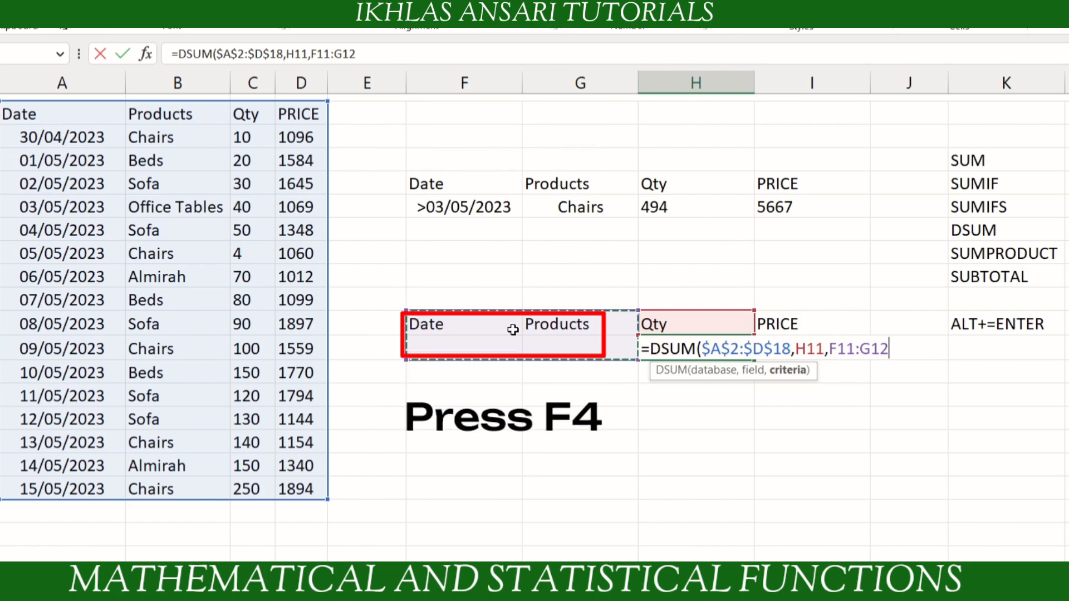
pyautogui.press('F4')
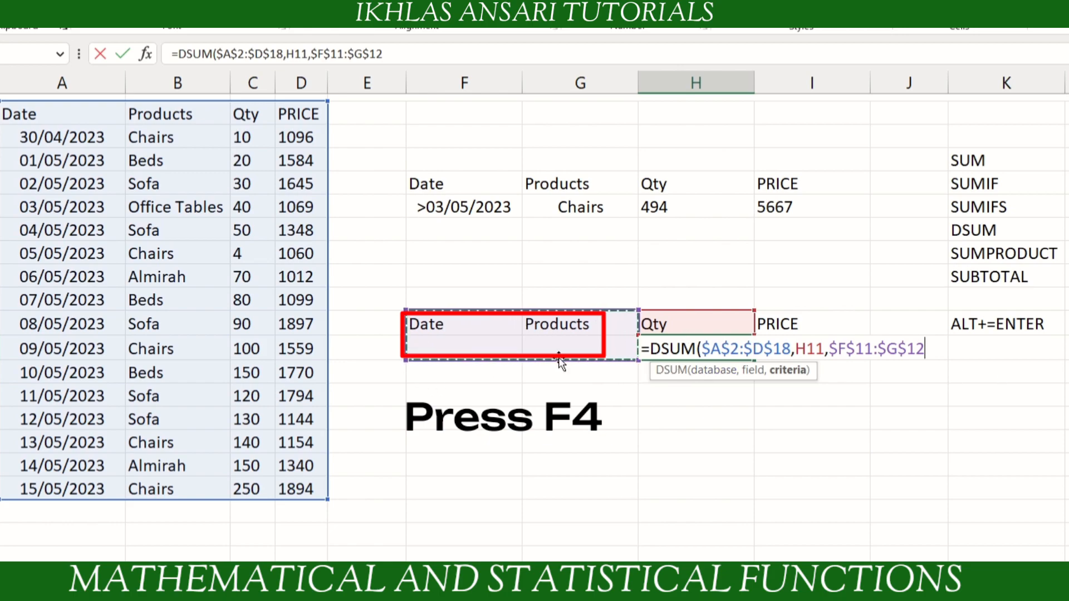
pyautogui.write(')')
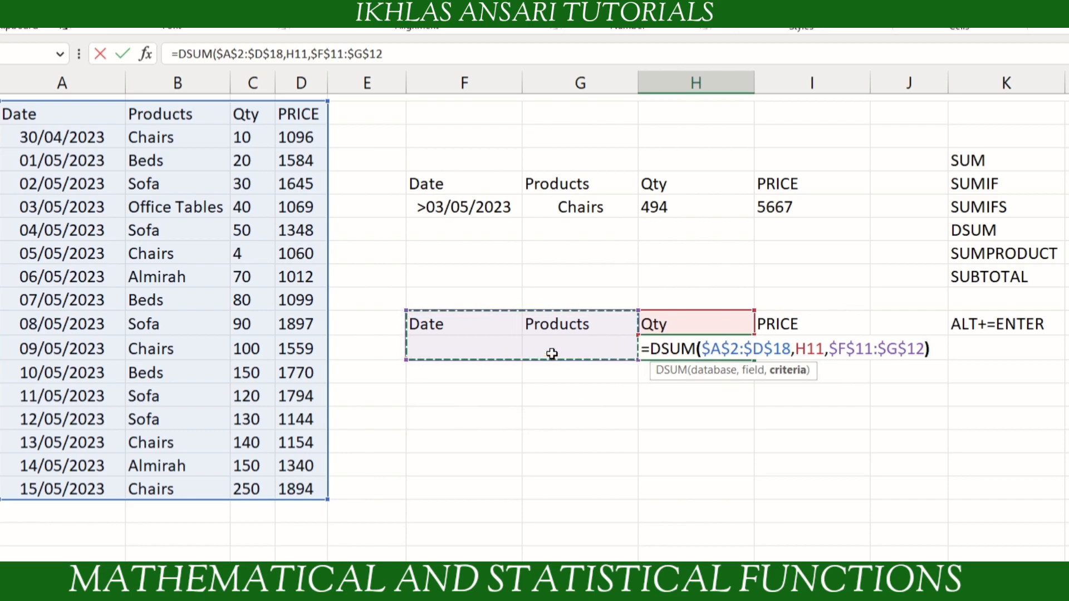
pyautogui.press('Return')
# - Copy the DSUM formula from H12 to the PRICE cell I12
pyautogui.click(719, 350)
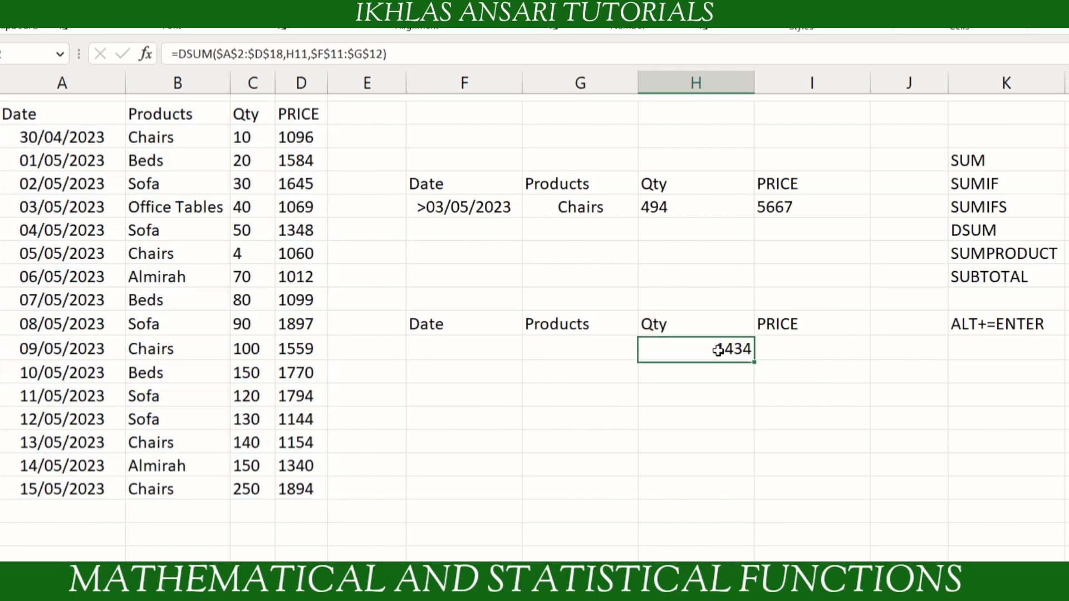
pyautogui.click(814, 373)
pyautogui.click(699, 353)
pyautogui.moveTo(752, 362); pyautogui.dragTo(891, 368)
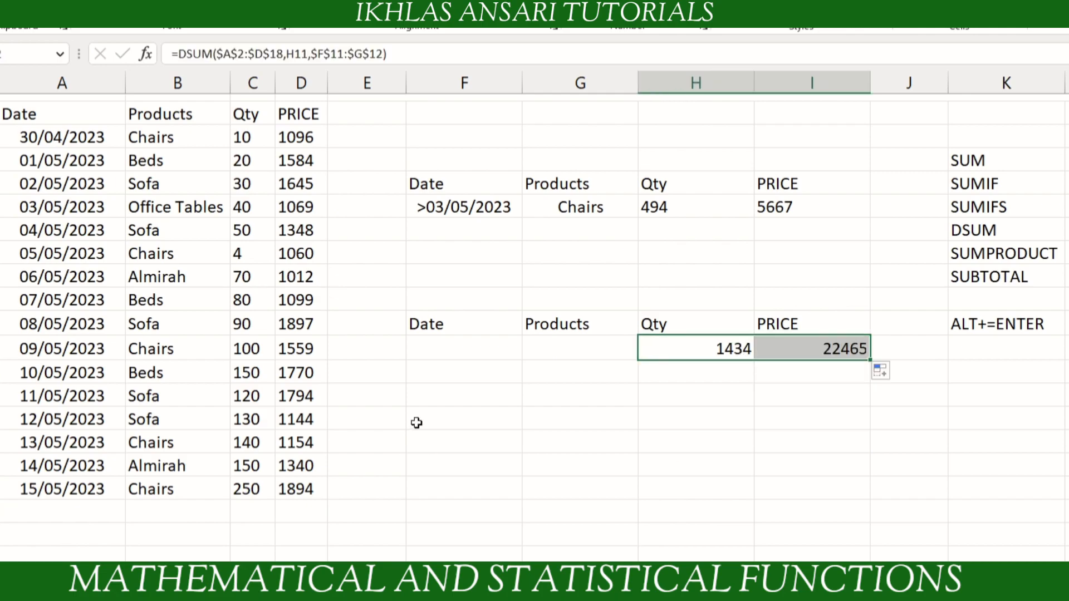
# - Enter >03/05/2023 as the date criterion in F12 and Chairs as the product criterion in G12
pyautogui.click(444, 342)
pyautogui.write('>03/05/2023')
pyautogui.press('Tab')
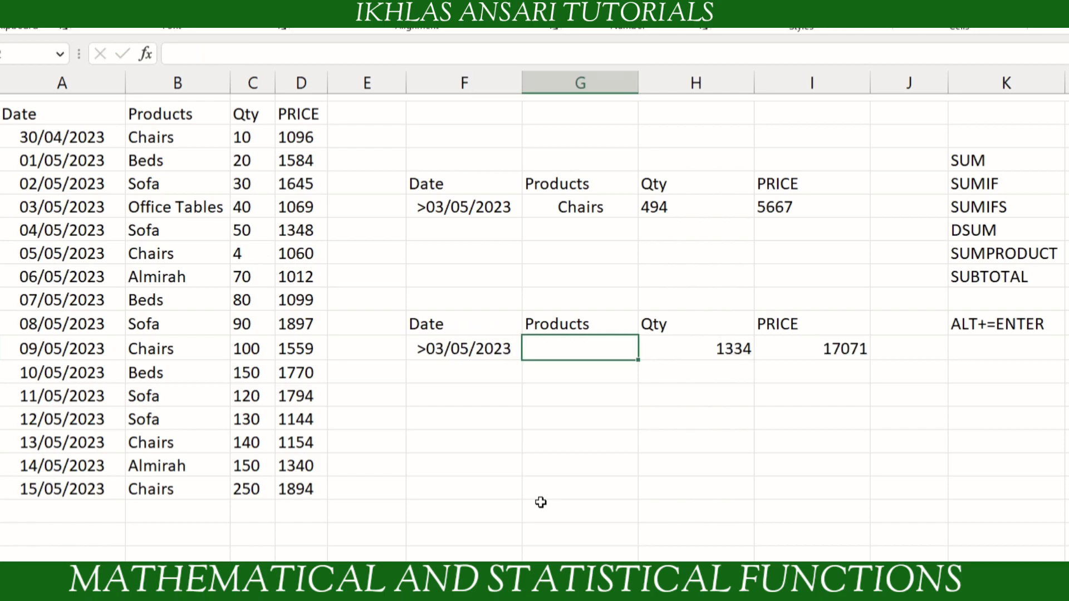
pyautogui.write('Chairs')
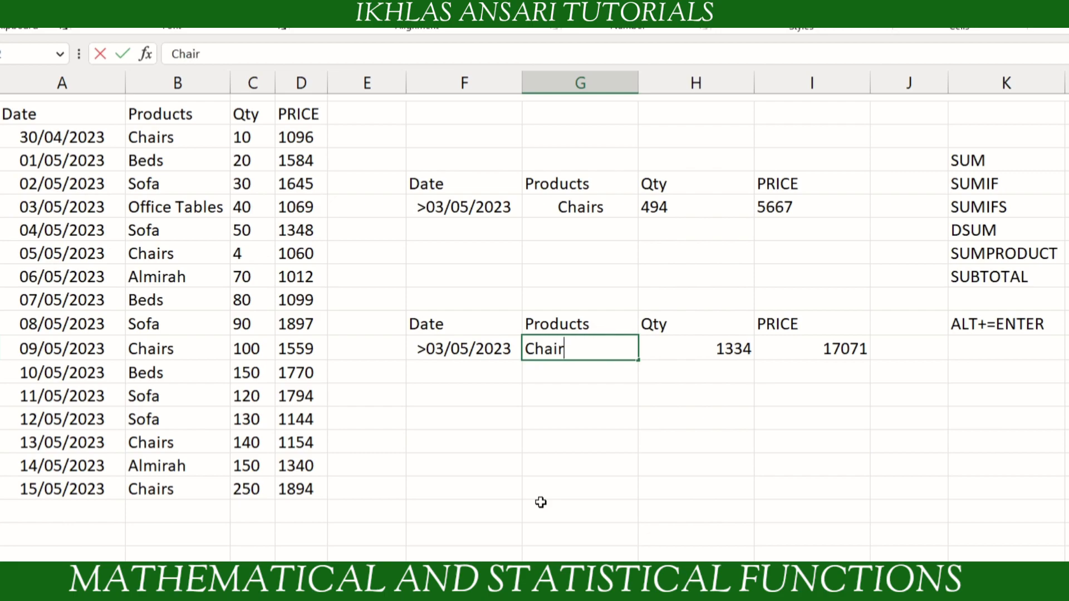
pyautogui.press('Return')
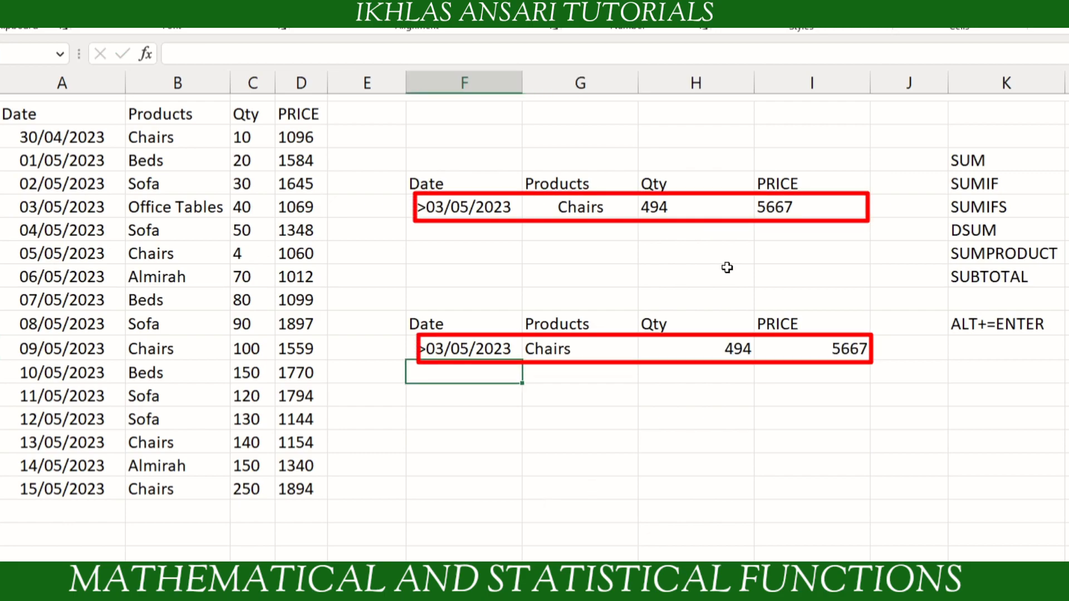
# - Compare the SUMIFS row with the DSUM row F12:I12 and inspect the ranges used by the SUMIFS formula in H6
pyautogui.moveTo(662, 207); pyautogui.dragTo(829, 358)
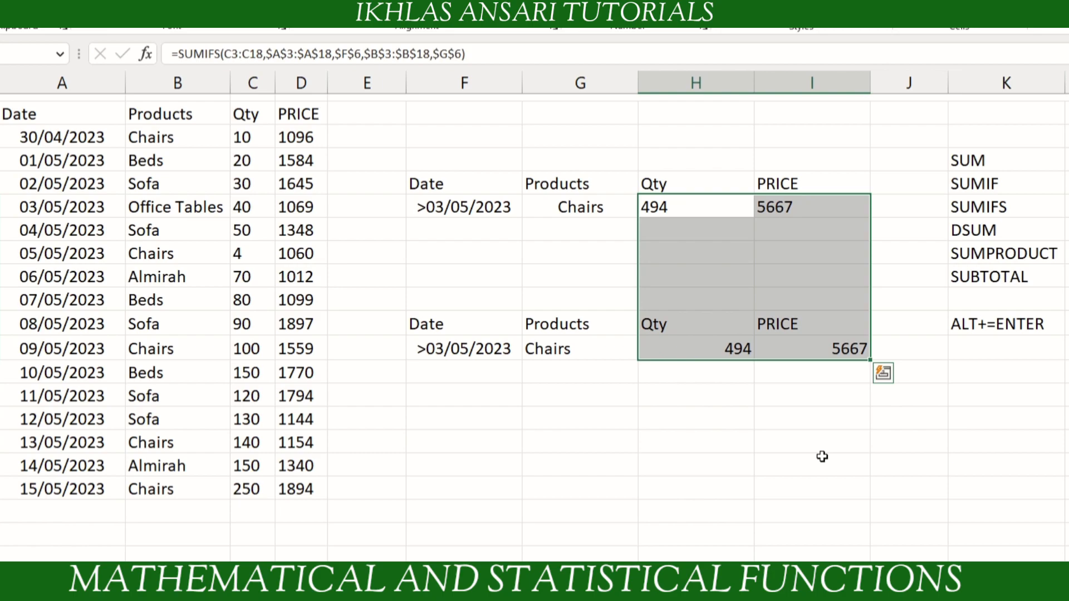
pyautogui.click(693, 207)
pyautogui.doubleClick(693, 208)
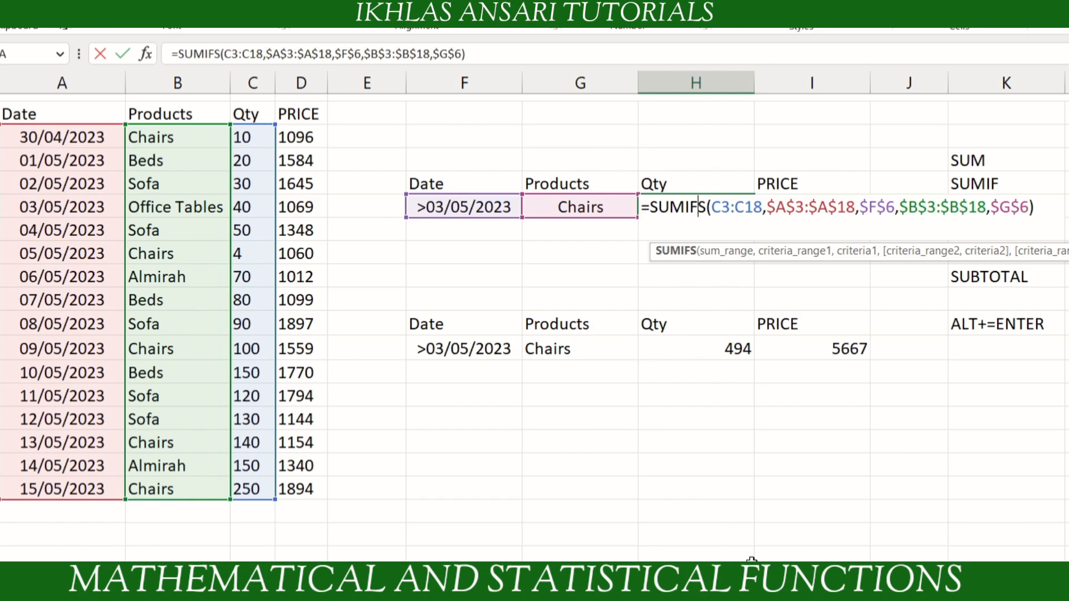
pyautogui.press('Escape')
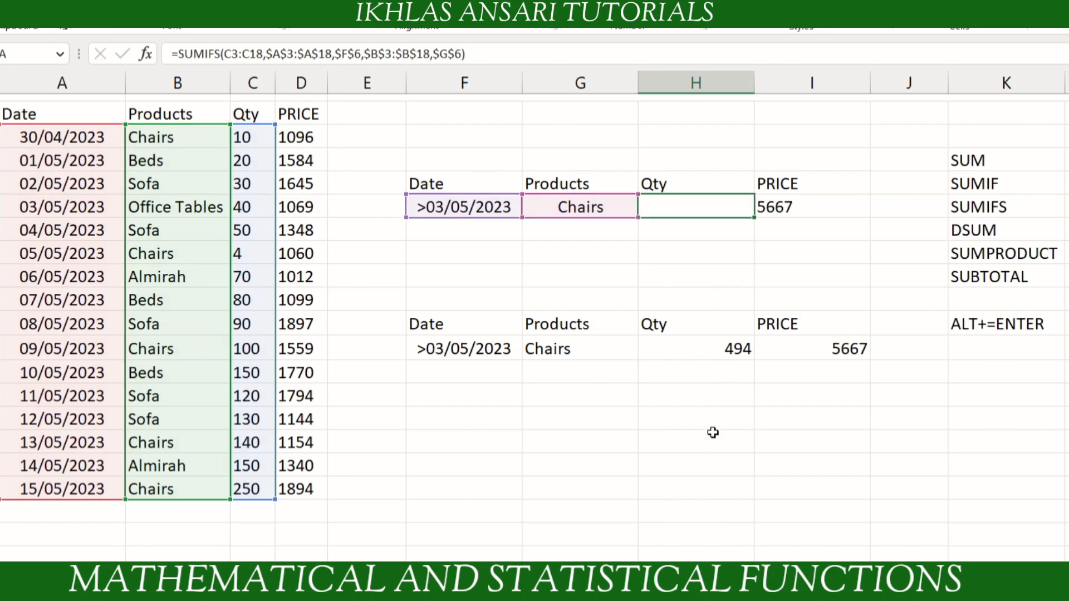
pyautogui.moveTo(460, 351); pyautogui.dragTo(849, 351)
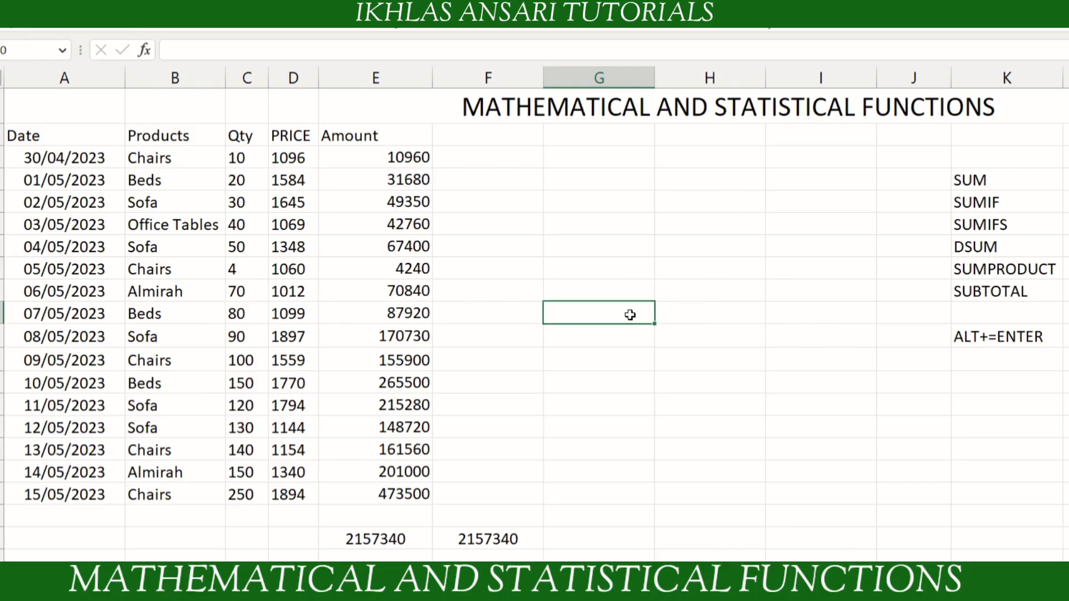
pyautogui.write('=sumpr')
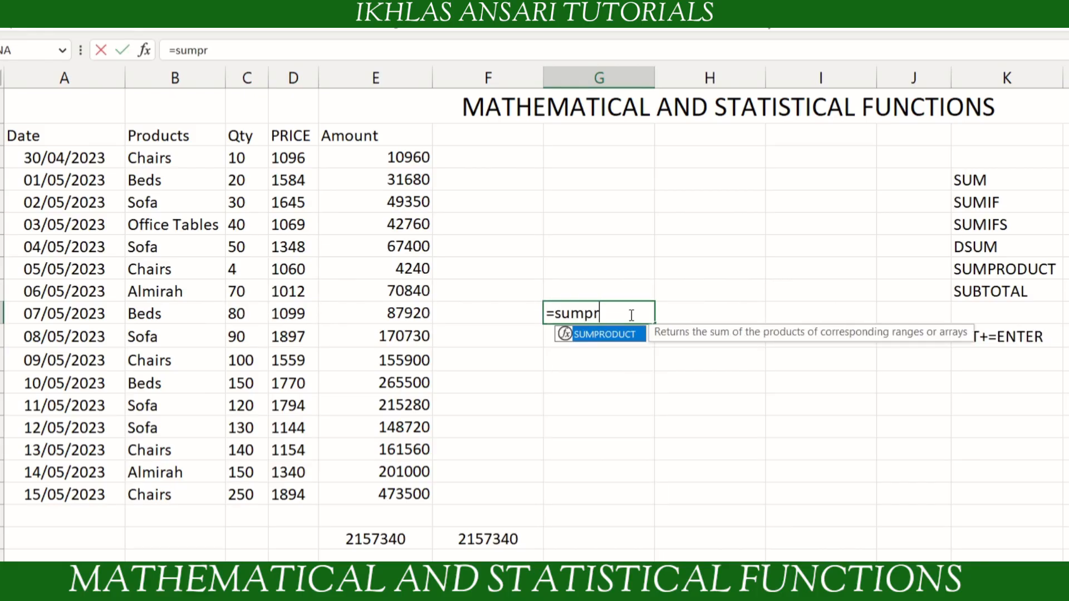
pyautogui.press('Tab')
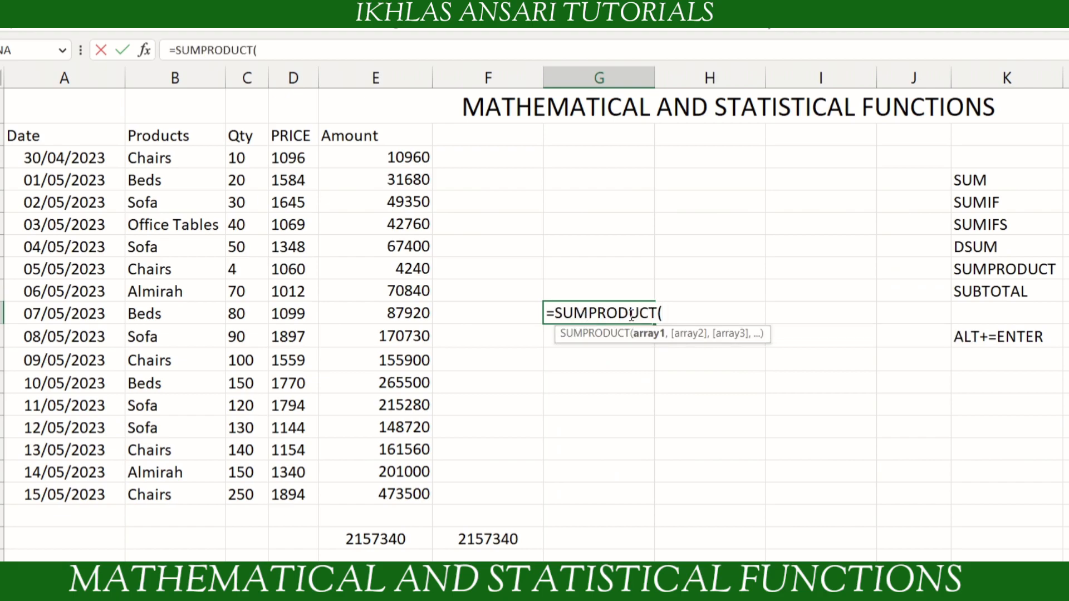
pyautogui.press('Escape')
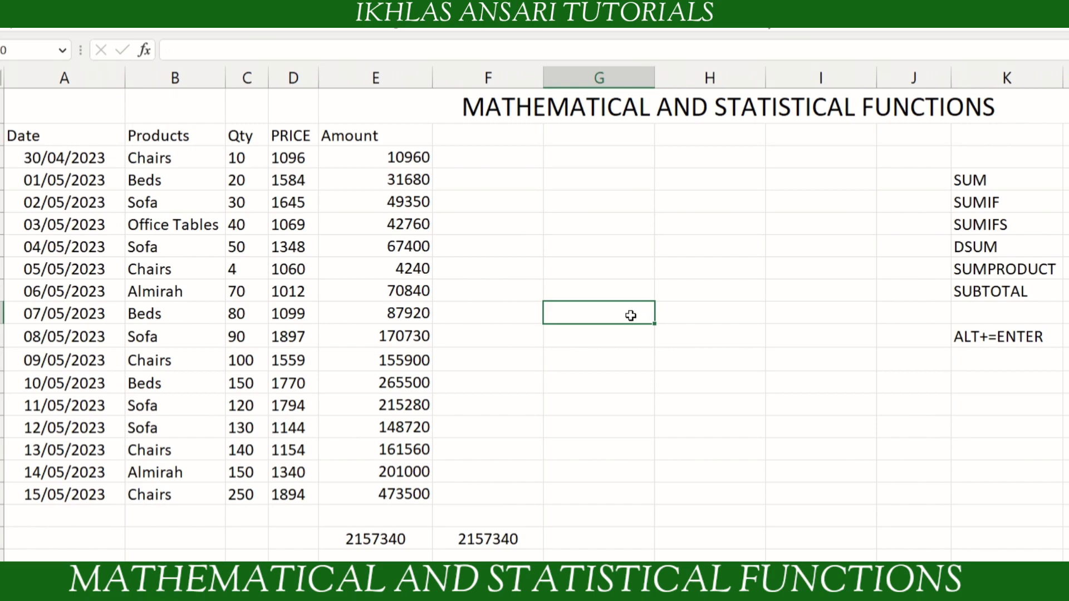
# - Examine the Qty, PRICE and Amount cells of several product rows, including the Chairs rows, to see how each Amount is calculated
pyautogui.click(630, 285)
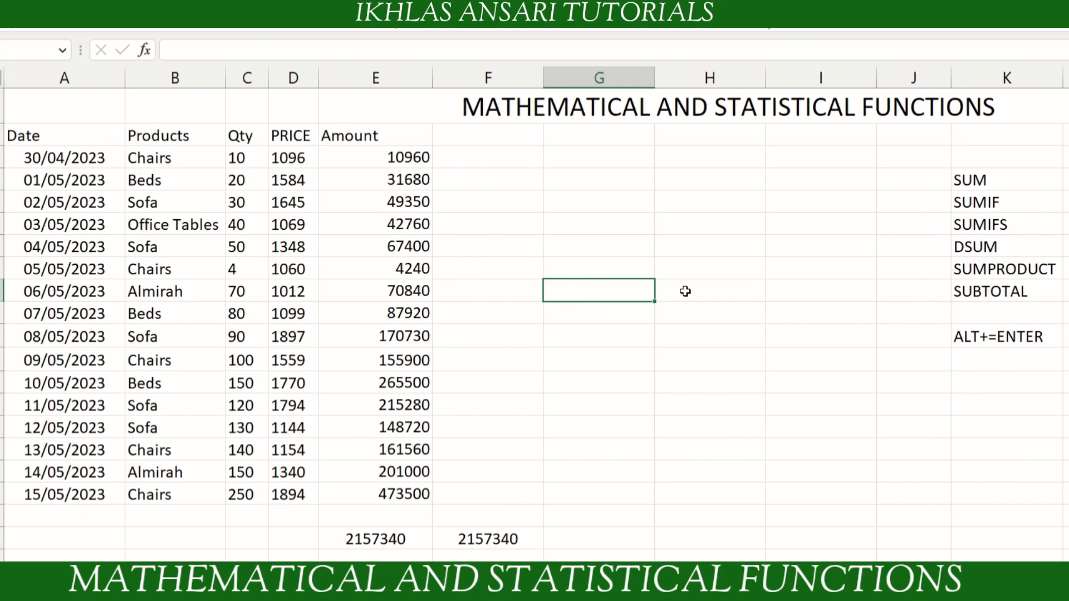
pyautogui.click(703, 292)
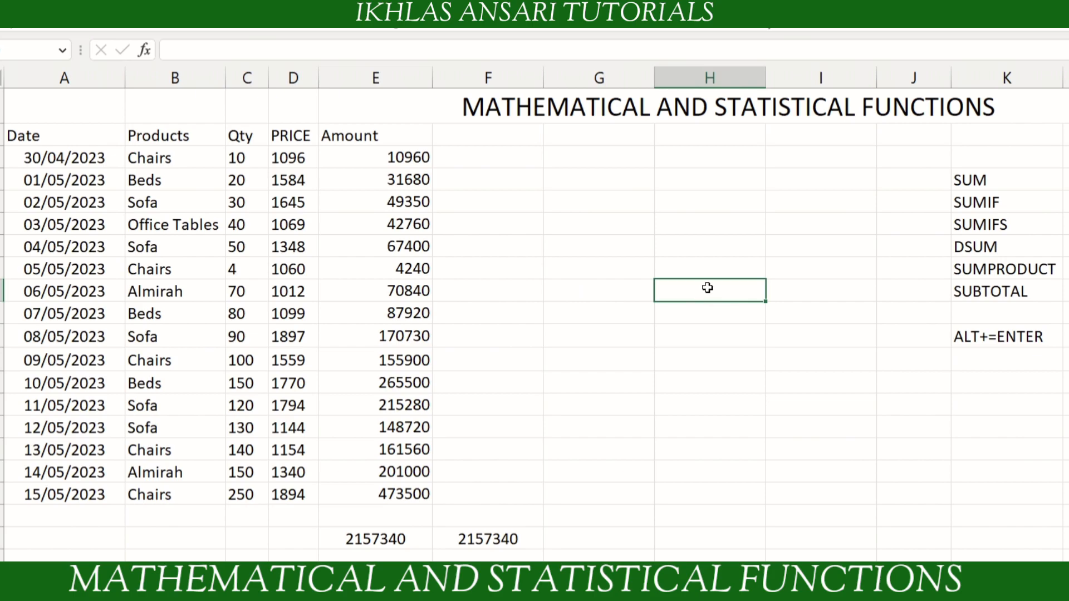
pyautogui.moveTo(236, 159); pyautogui.dragTo(287, 157)
pyautogui.click(415, 154)
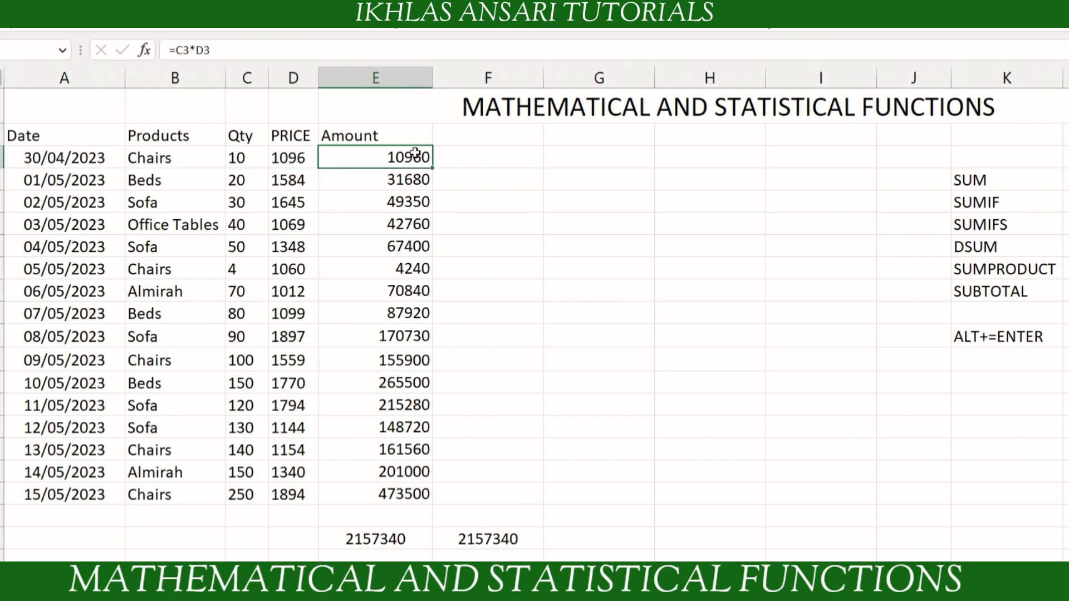
pyautogui.moveTo(234, 205); pyautogui.dragTo(289, 203)
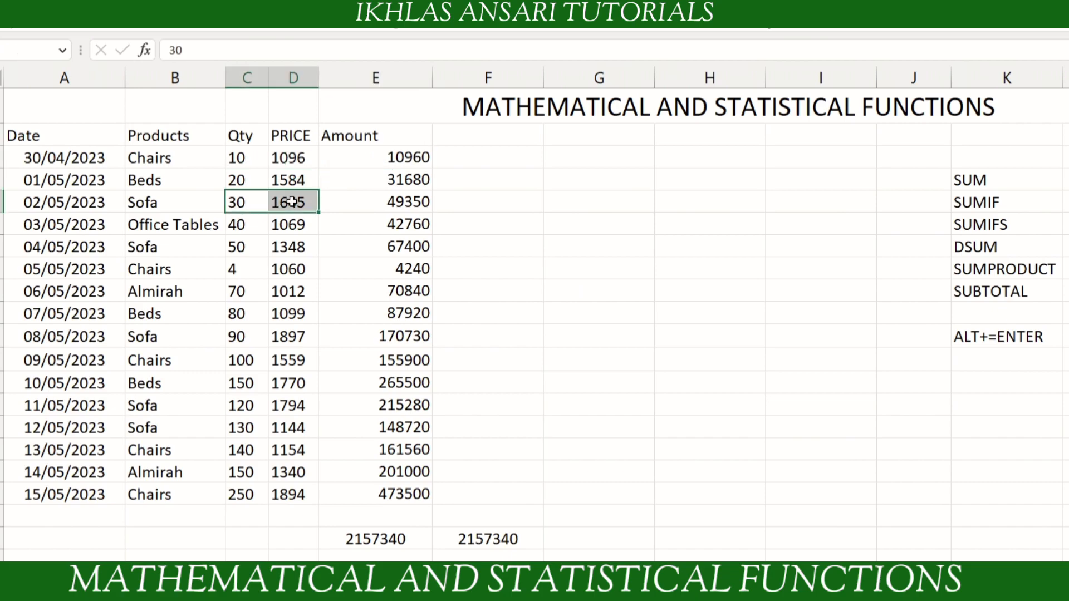
pyautogui.click(396, 203)
pyautogui.click(159, 161)
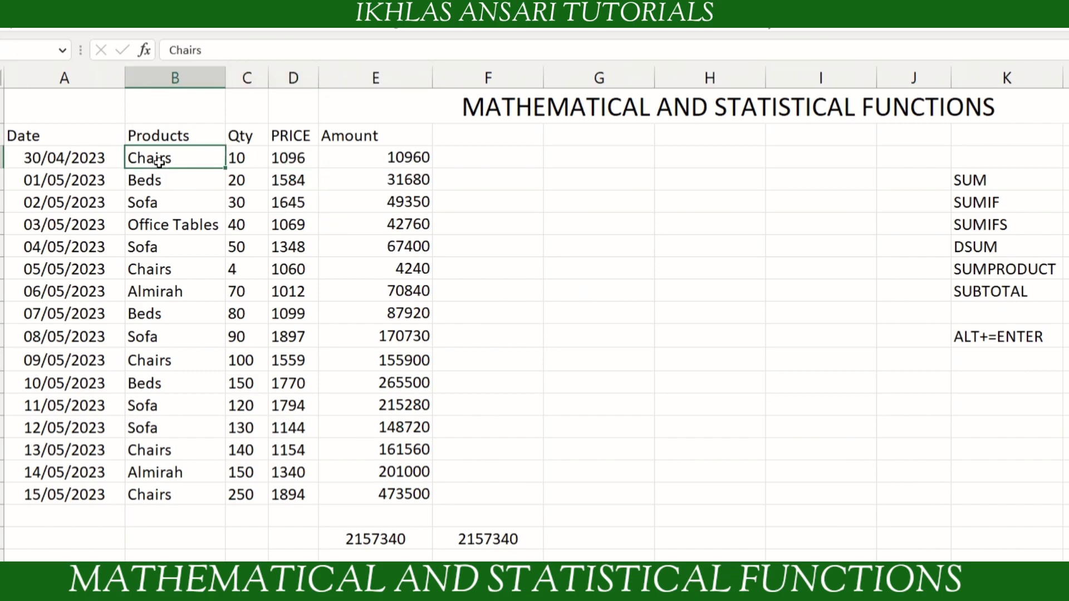
pyautogui.click(234, 161)
pyautogui.click(393, 159)
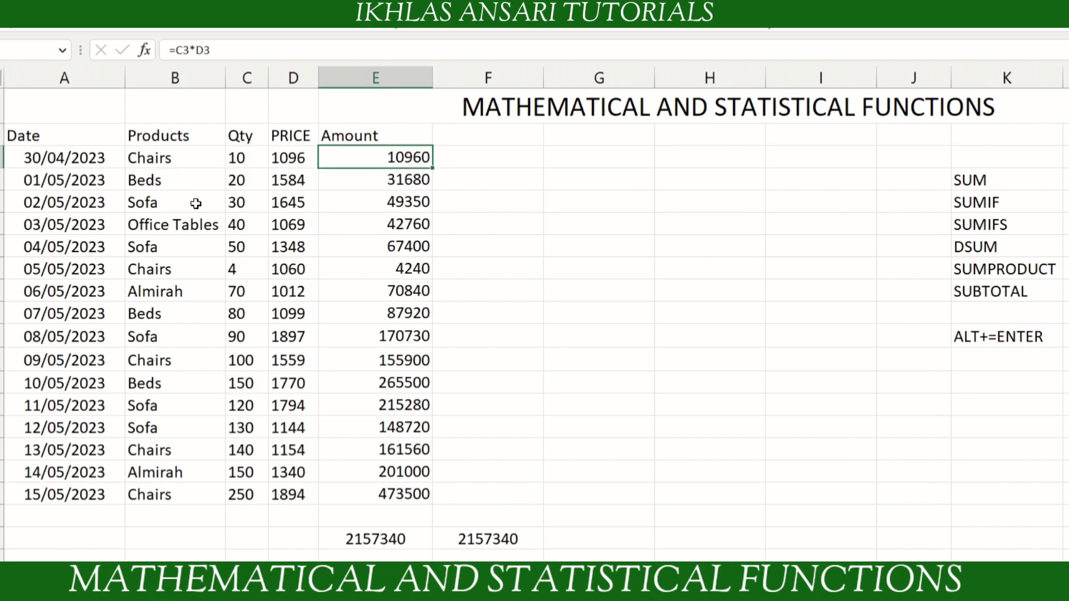
pyautogui.click(163, 271)
pyautogui.click(412, 269)
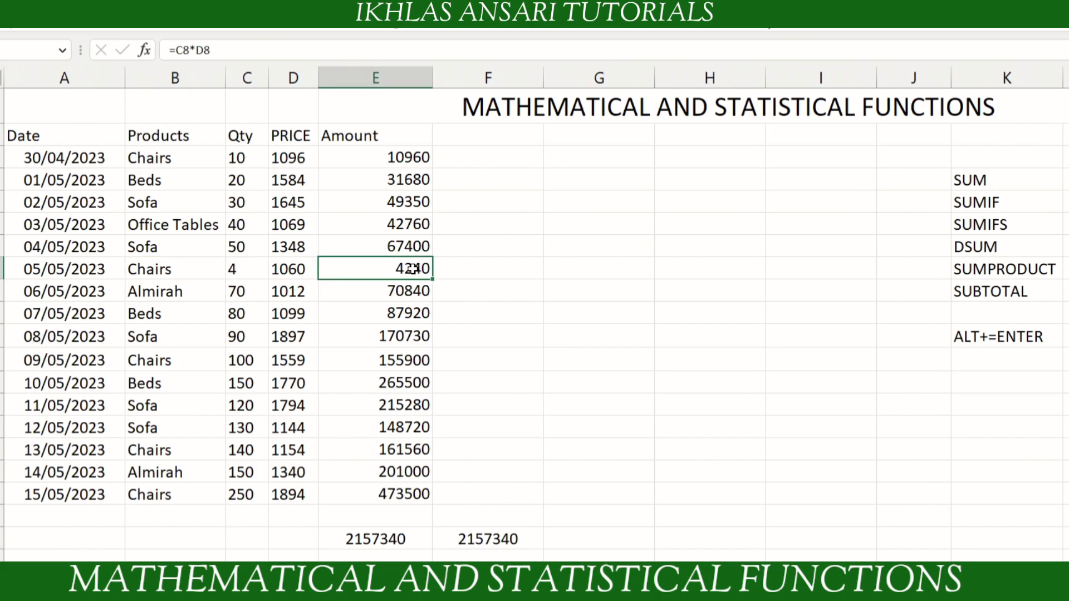
pyautogui.click(679, 294)
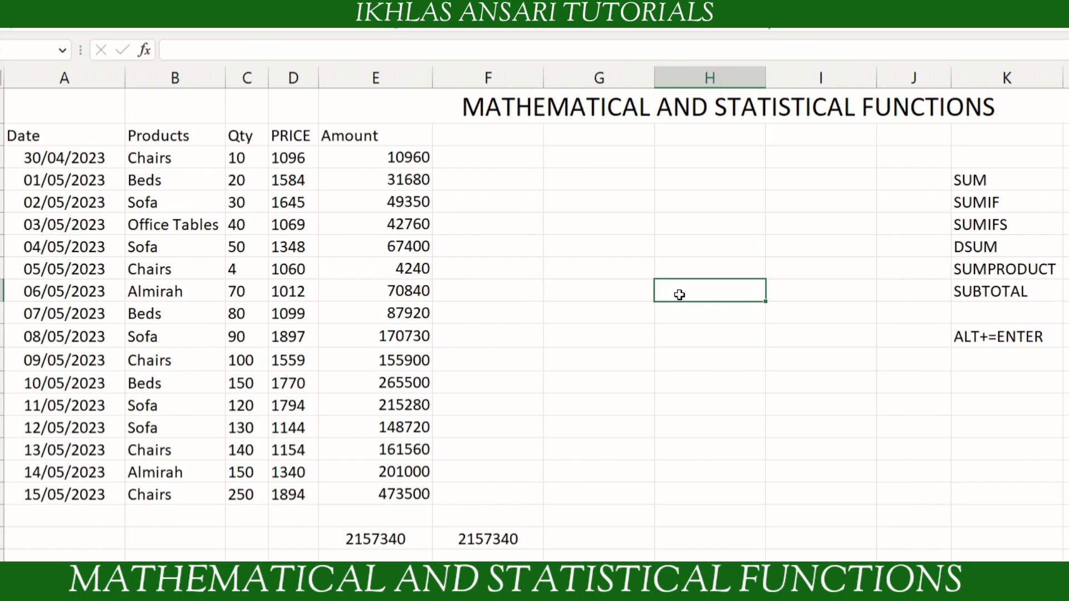
# - Start a SUMPRODUCT formula in G9 with the Qty range C3:C18 and the PRICE range D3:D18 as arrays
pyautogui.click(599, 295)
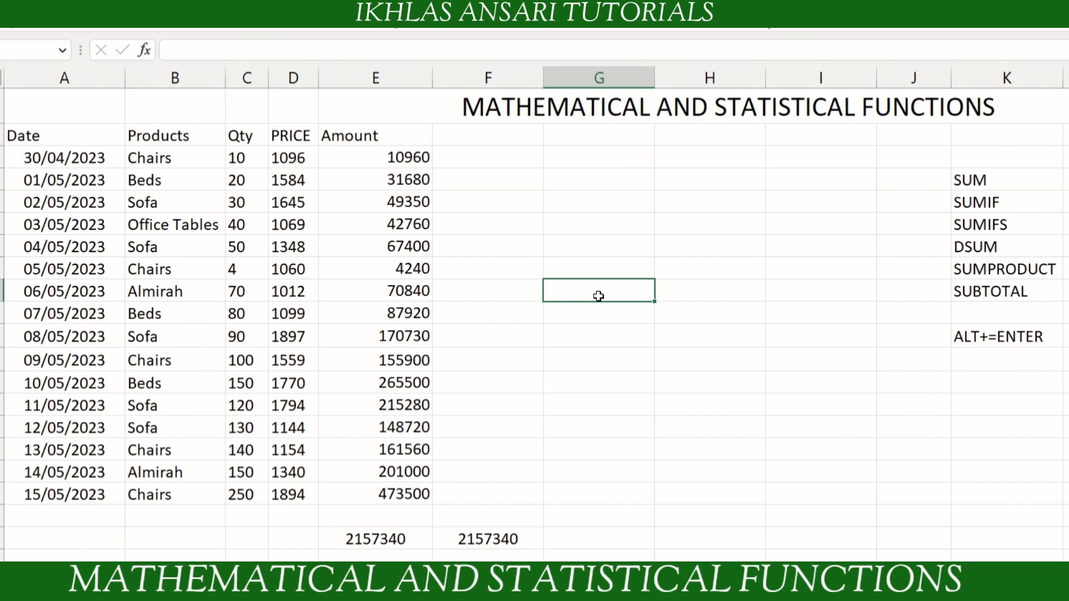
pyautogui.write('=sumpr')
pyautogui.press('Tab')
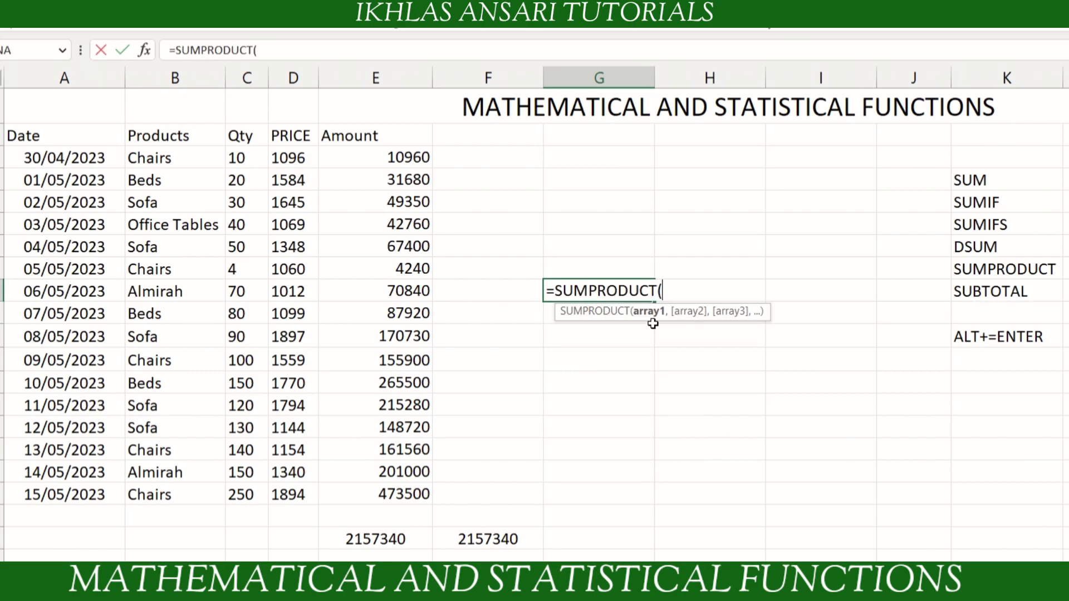
pyautogui.moveTo(237, 157); pyautogui.dragTo(240, 506)
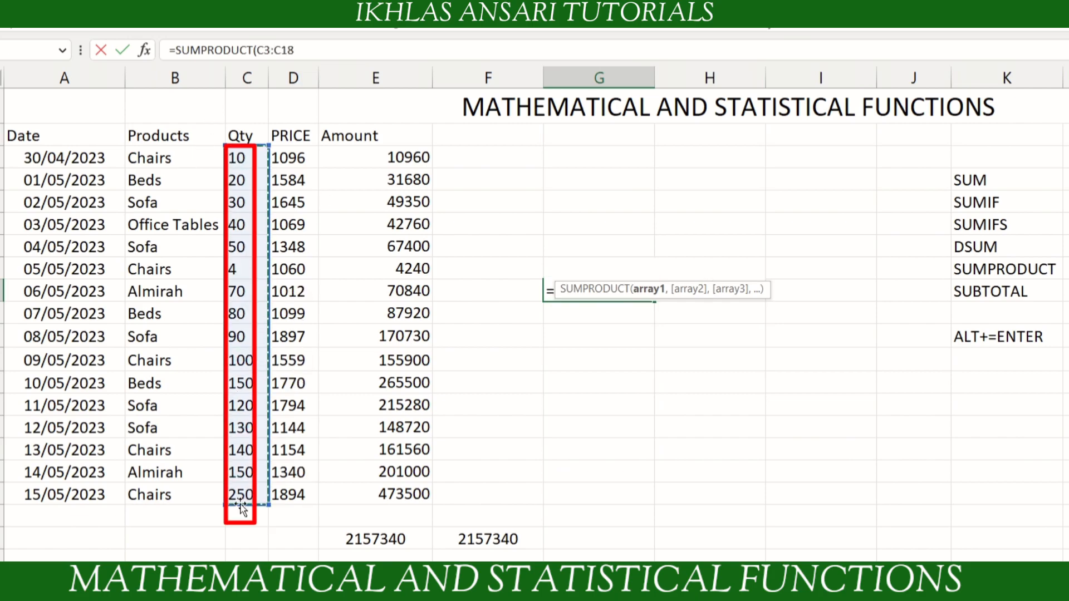
pyautogui.write(',')
pyautogui.moveTo(288, 158); pyautogui.dragTo(274, 498)
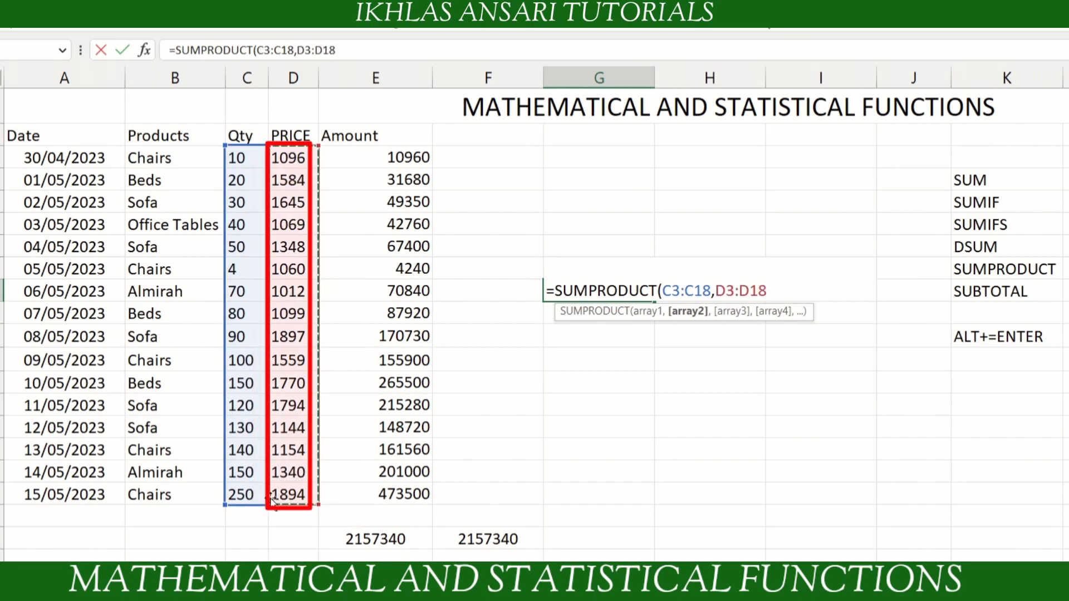
# - Multiply the PRICE array by the product condition (B3:B18=F9) and complete the SUMPRODUCT formula
pyautogui.write('*')
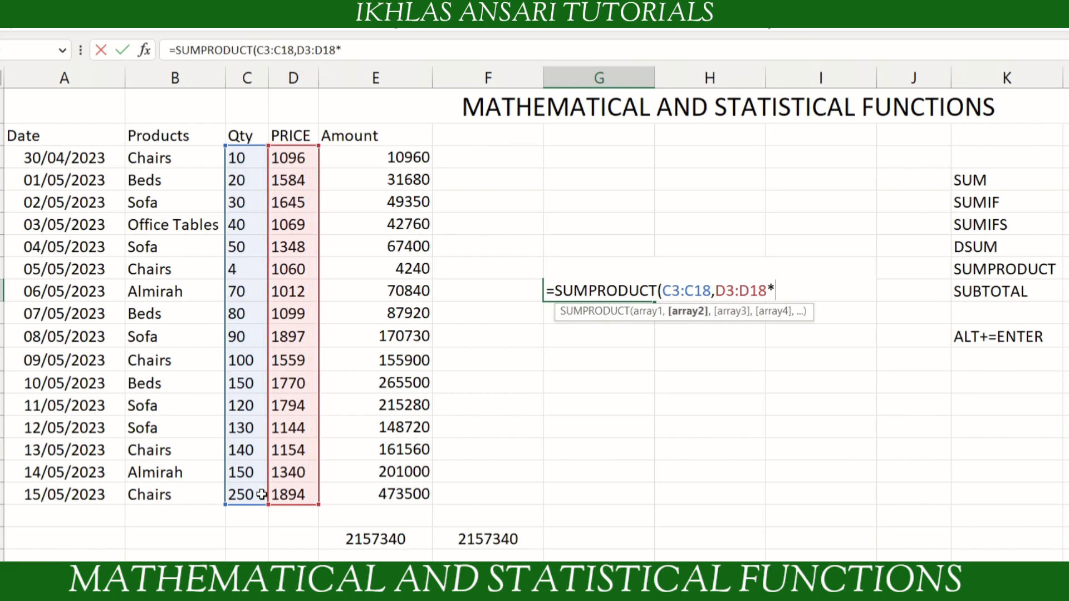
pyautogui.write('(')
pyautogui.click(150, 158)
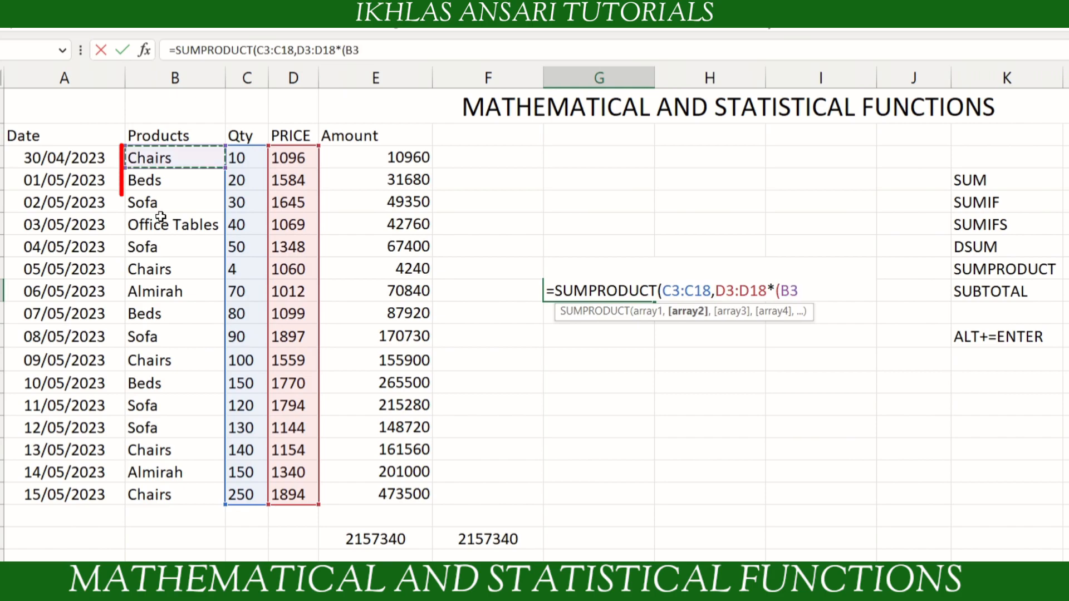
pyautogui.moveTo(160, 217); pyautogui.dragTo(172, 494)
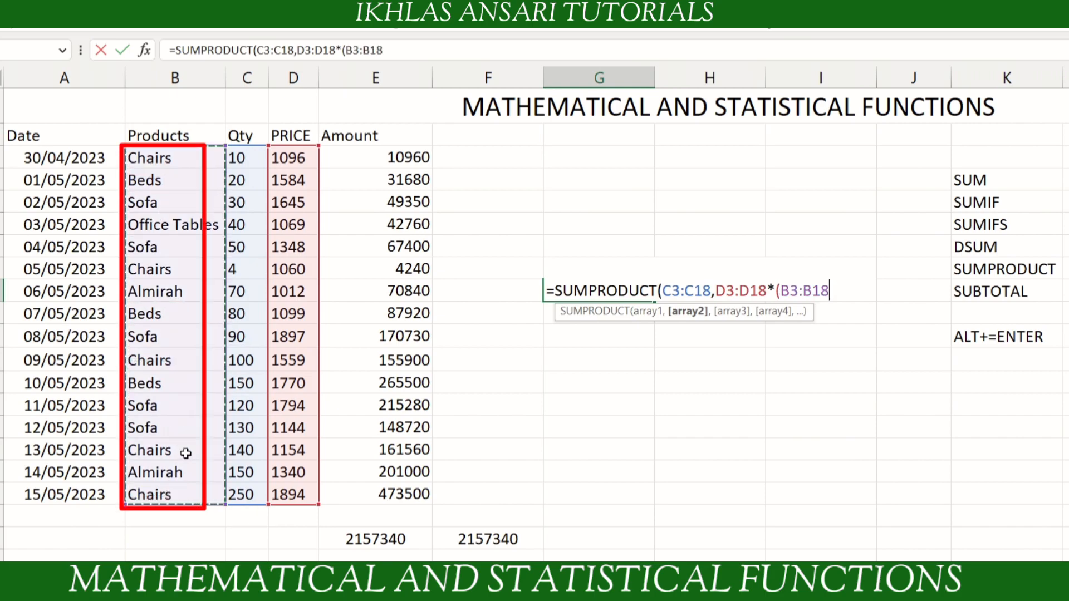
pyautogui.write('=')
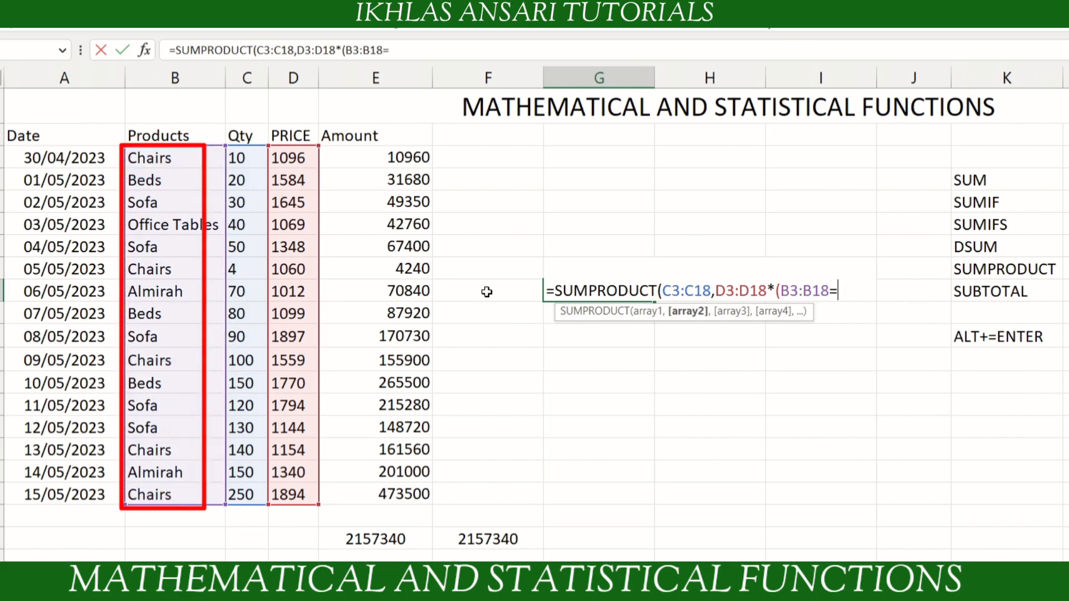
pyautogui.click(527, 290)
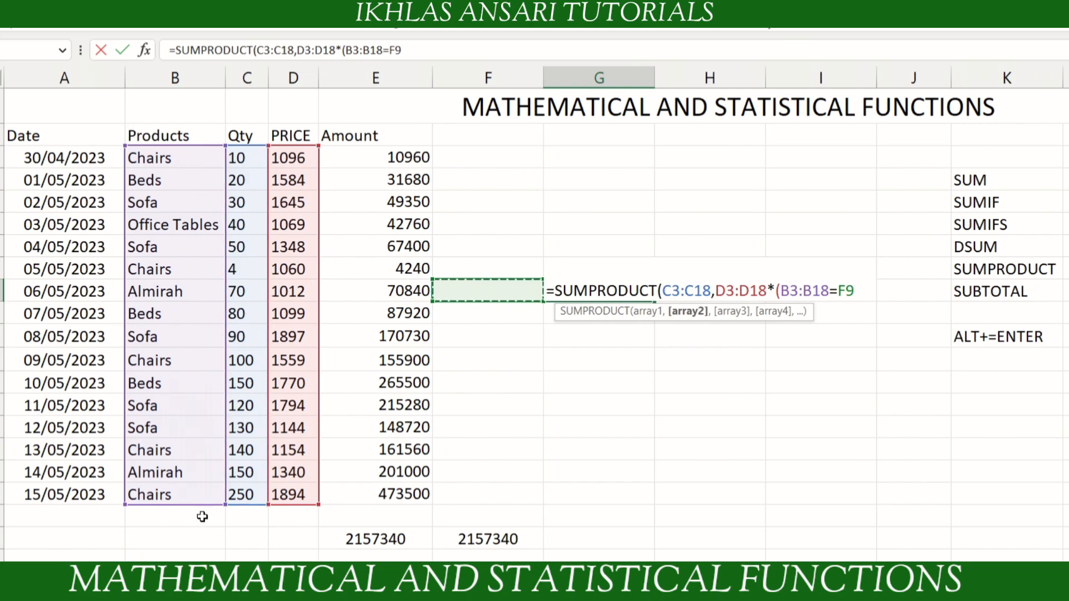
pyautogui.write('))')
pyautogui.press('Return')
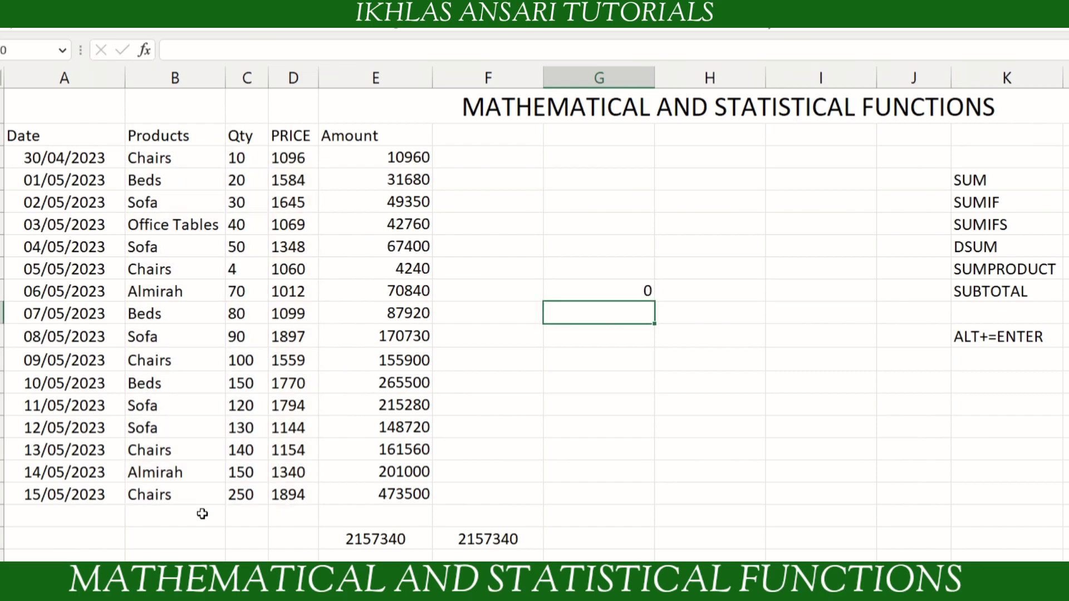
# - Copy Chairs from B3 into F9 as the product criterion and check the SUMPRODUCT result in G9
pyautogui.click(483, 291)
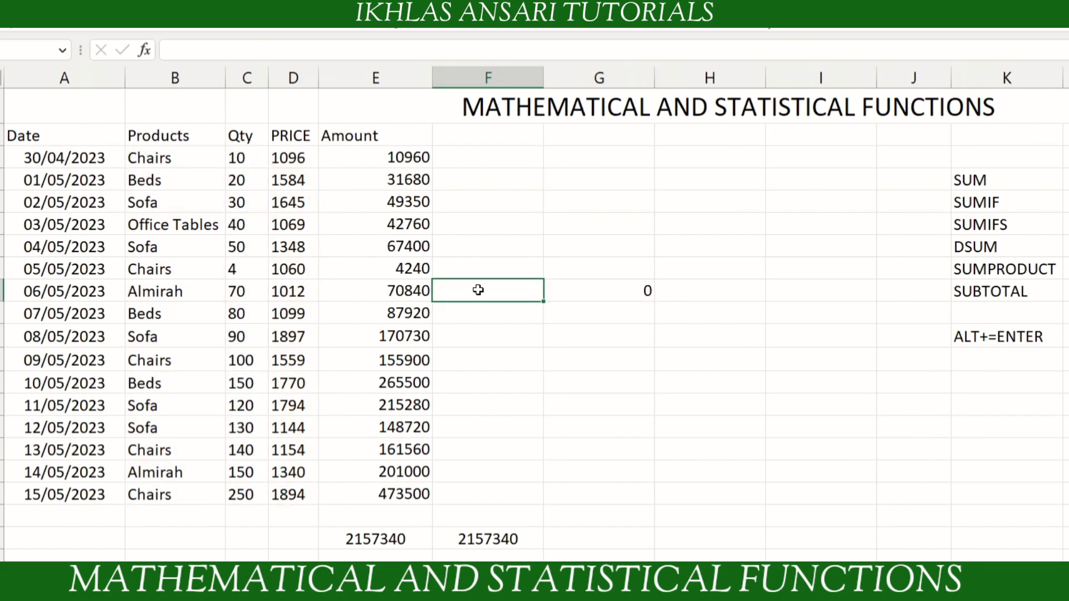
pyautogui.click(153, 157)
pyautogui.hotkey('ctrl', 'c')
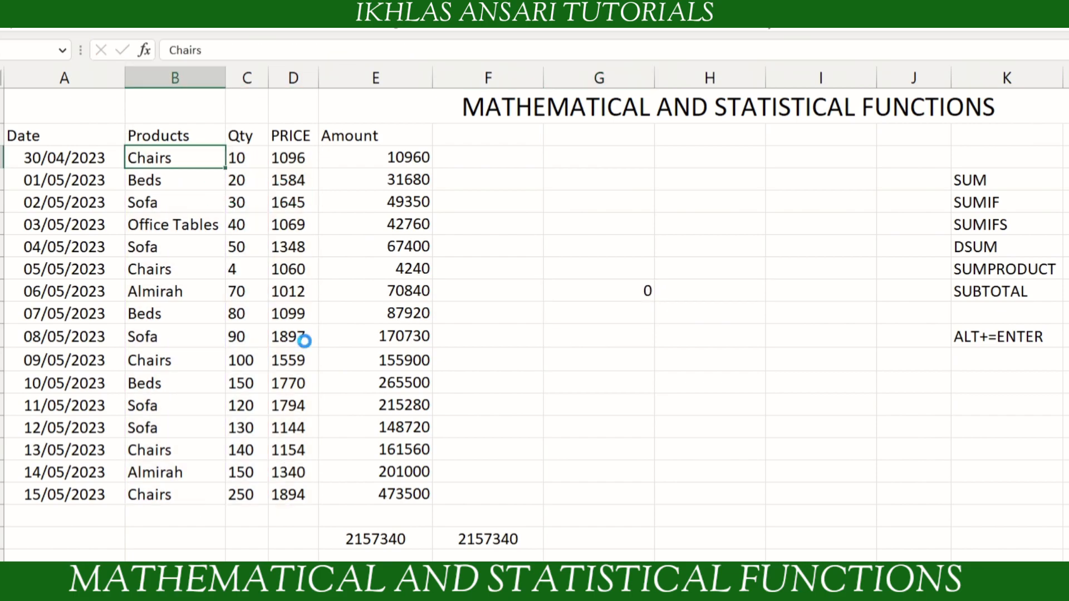
pyautogui.click(486, 292)
pyautogui.hotkey('ctrl', 'v')
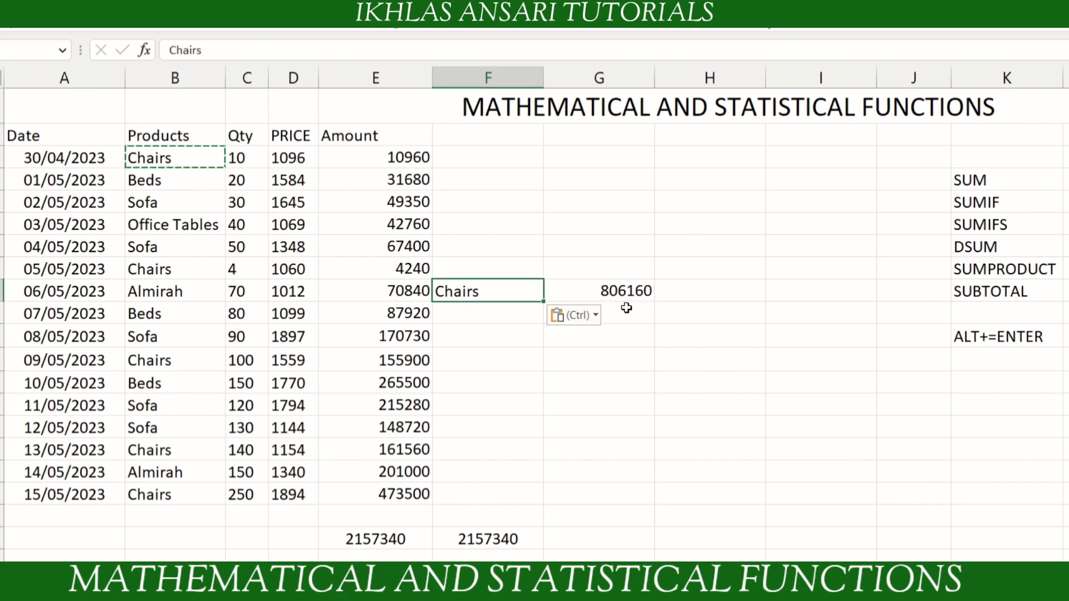
pyautogui.click(616, 289)
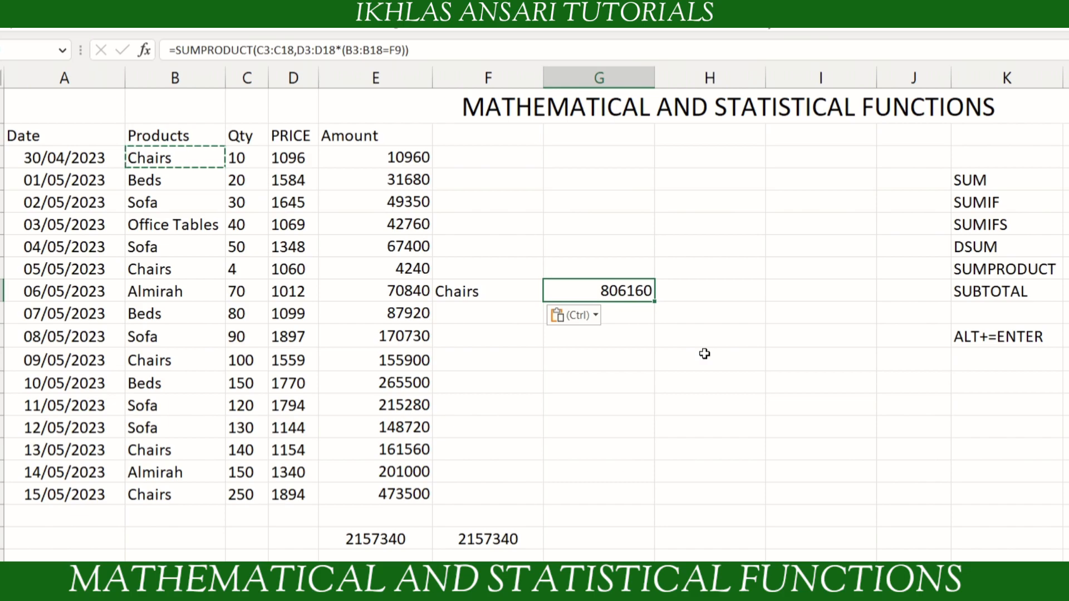
pyautogui.click(377, 156)
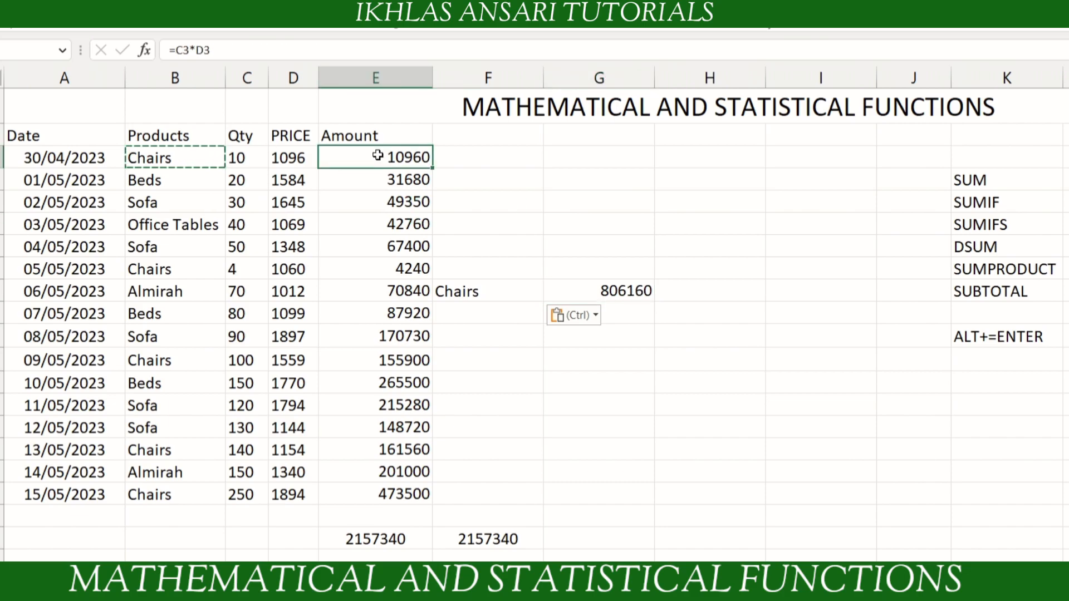
pyautogui.click(630, 292)
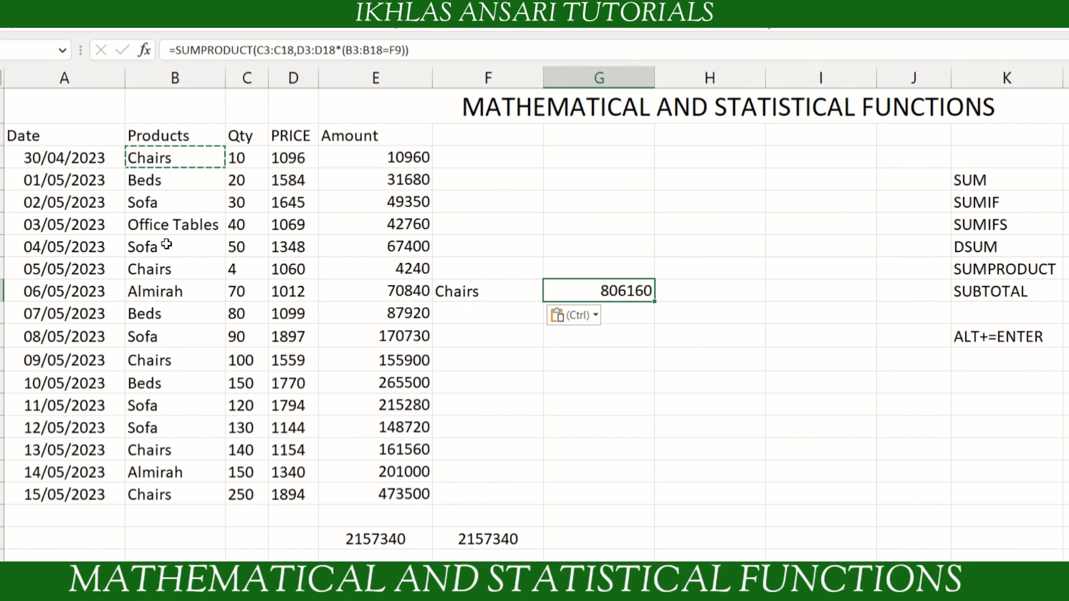
# - Set the product criterion in F9 to Sofa and check the SUMPRODUCT result in G9
pyautogui.click(498, 290)
pyautogui.write('Sofa')
pyautogui.press('Return')
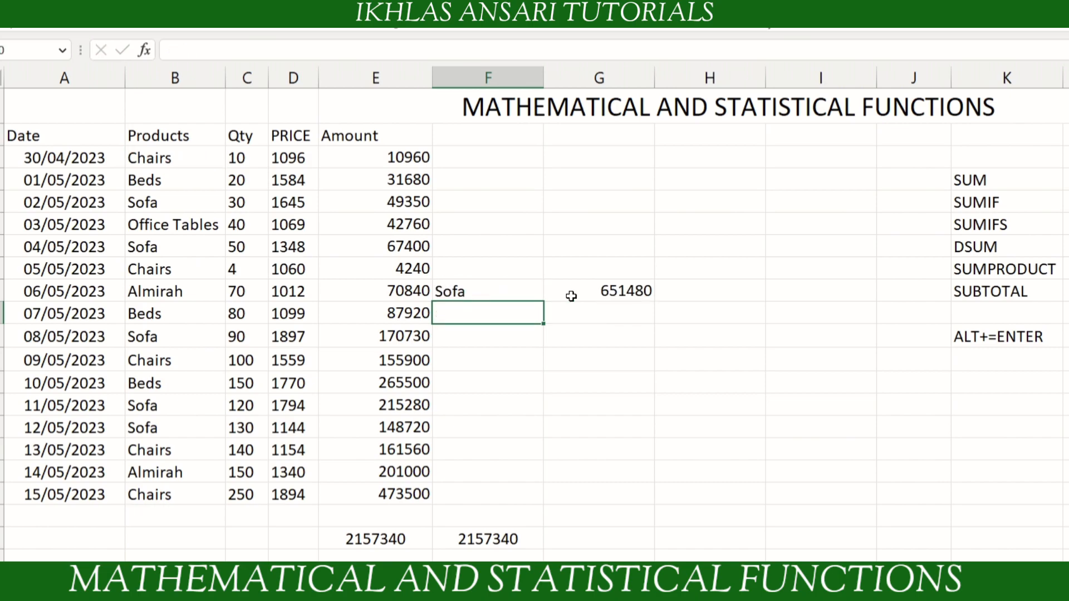
pyautogui.click(613, 290)
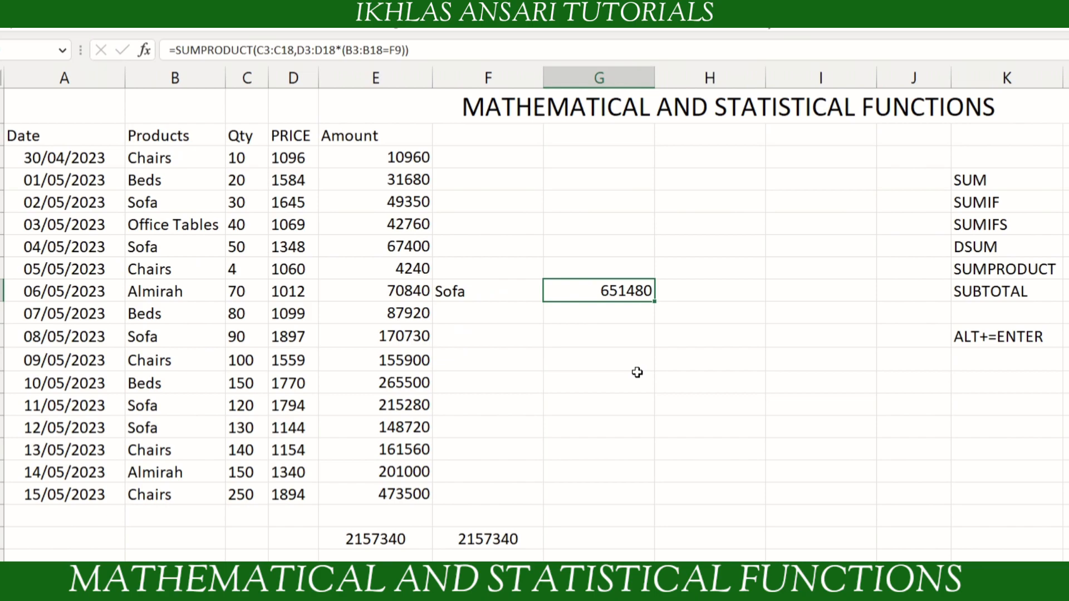
pyautogui.click(613, 343)
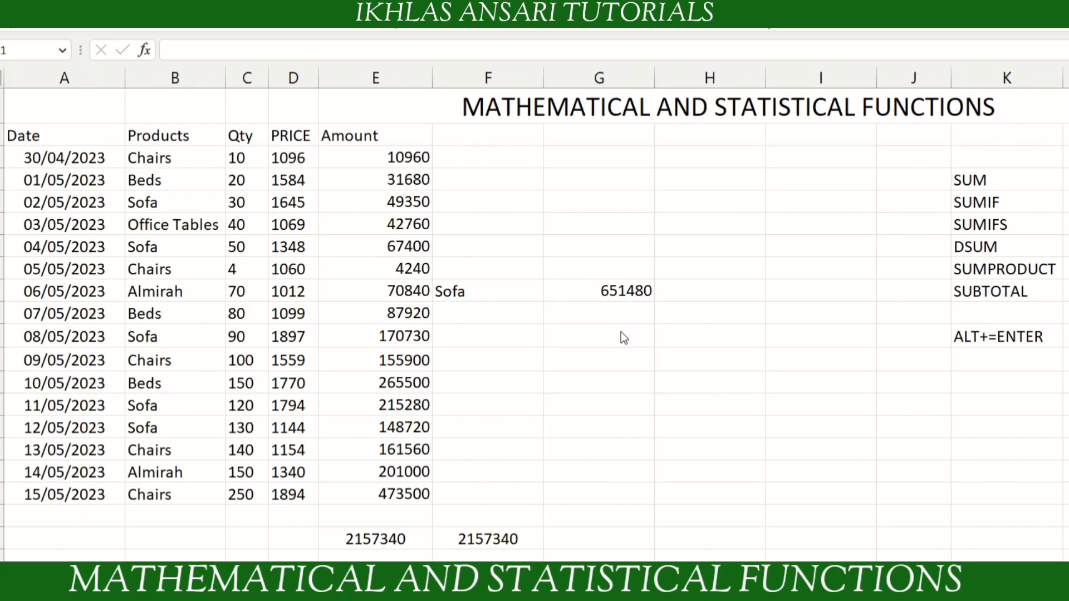
pyautogui.click(620, 334)
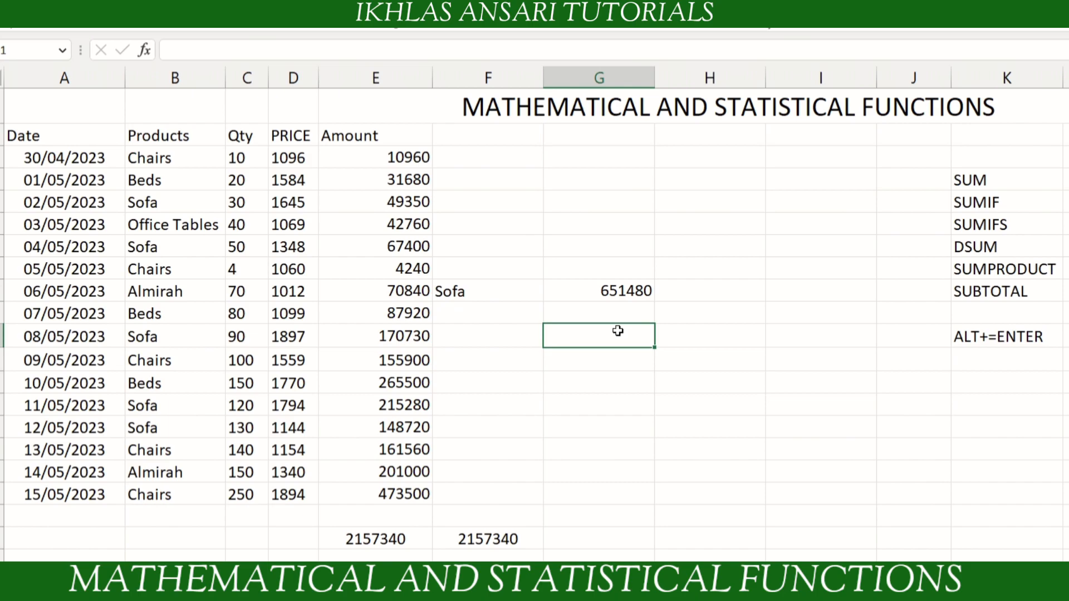
# - Enter a SUMIF formula in G11 with range B3:B18, criteria cell F11 and sum range E3:E18
pyautogui.write('=sumi')
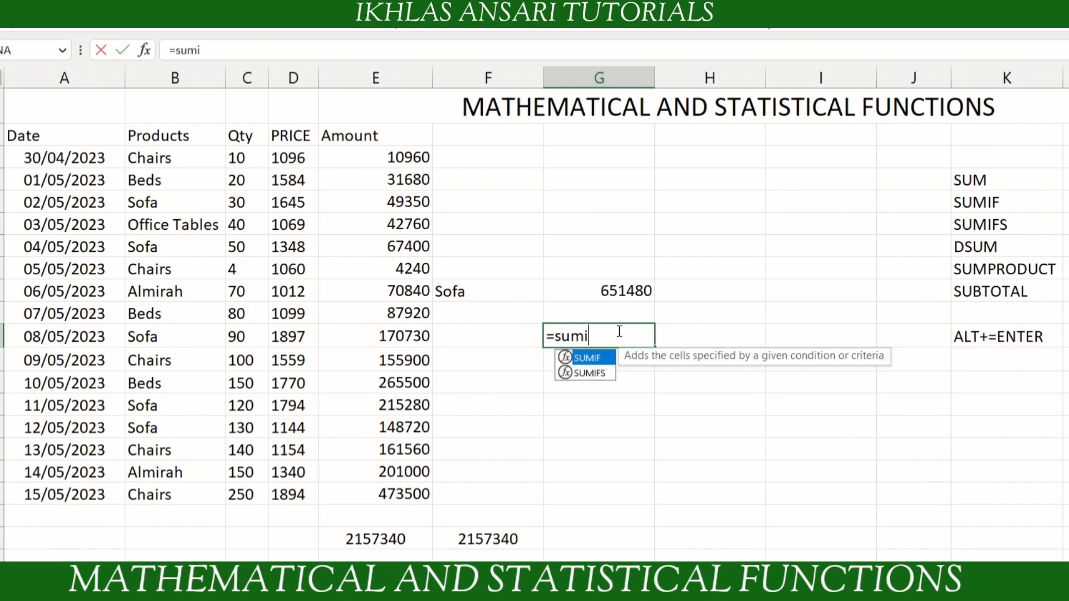
pyautogui.press('Tab')
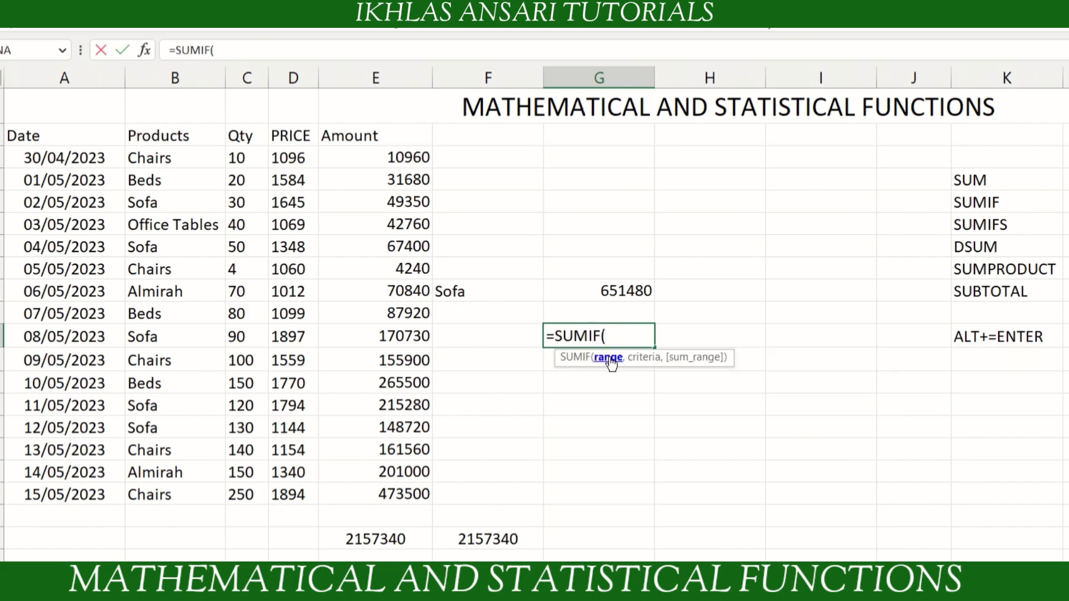
pyautogui.moveTo(185, 160); pyautogui.dragTo(186, 490)
pyautogui.write(',')
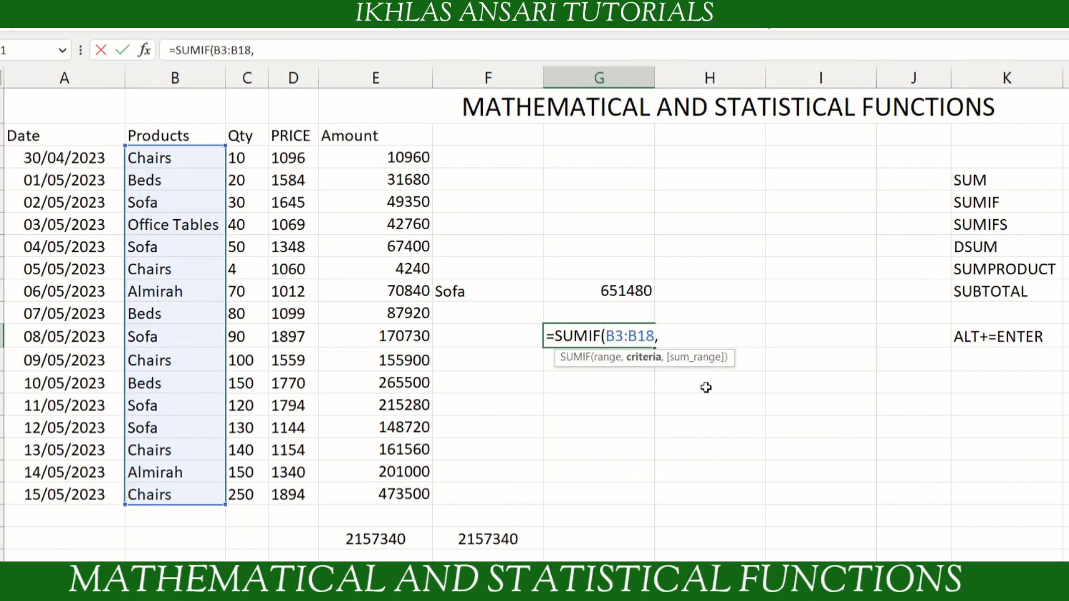
pyautogui.click(459, 339)
pyautogui.write(',')
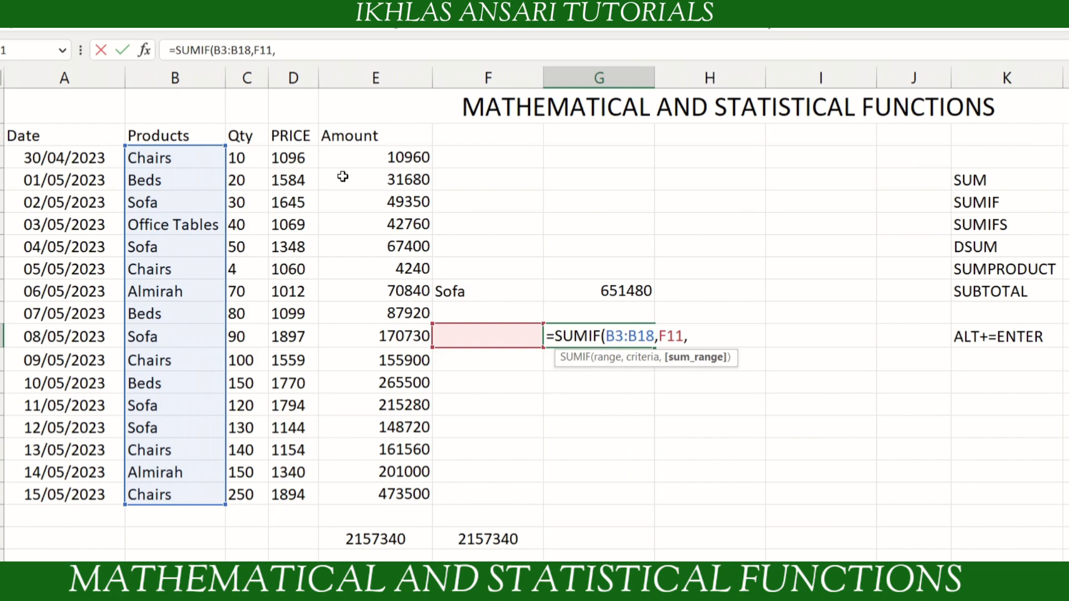
pyautogui.moveTo(346, 161); pyautogui.dragTo(363, 489)
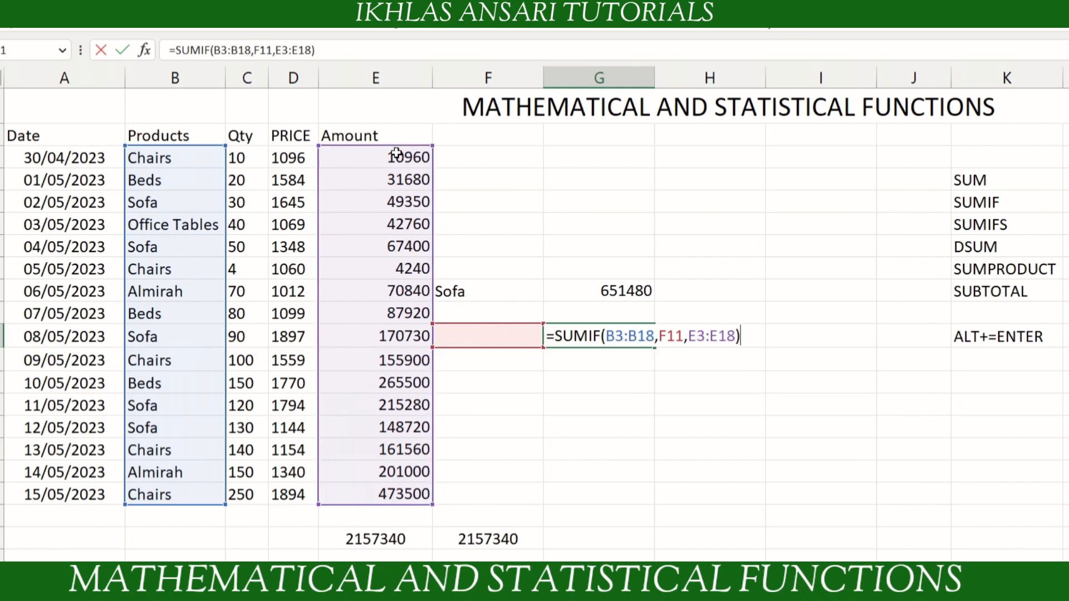
pyautogui.press('Return')
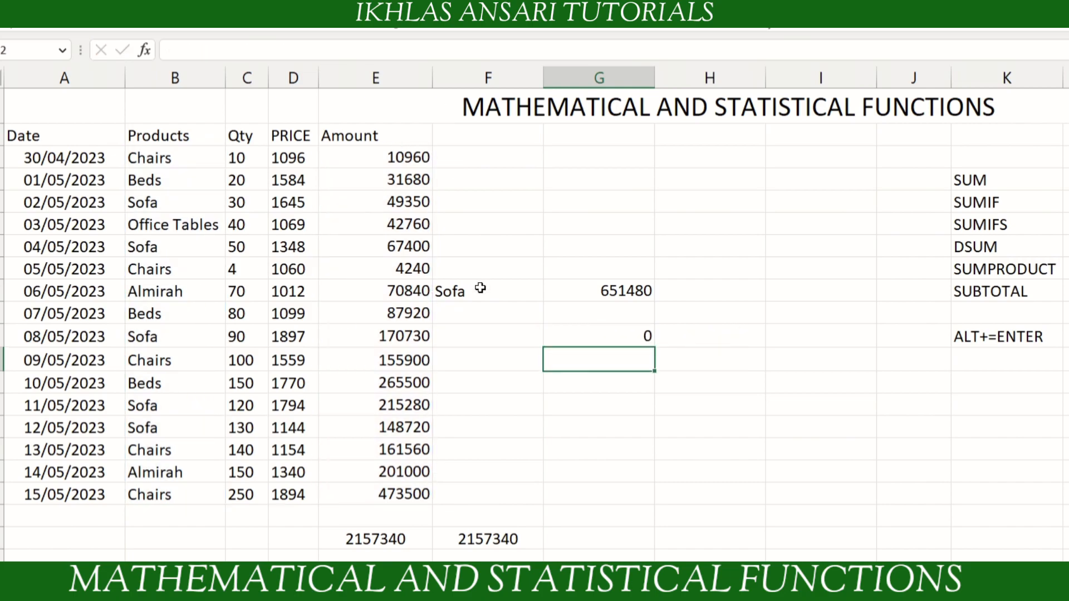
# - Copy Sofa from F9 into F11 as the SUMIF criterion and compare the formulas in G9 and G11
pyautogui.click(483, 288)
pyautogui.hotkey('ctrl', 'c')
pyautogui.click(505, 337)
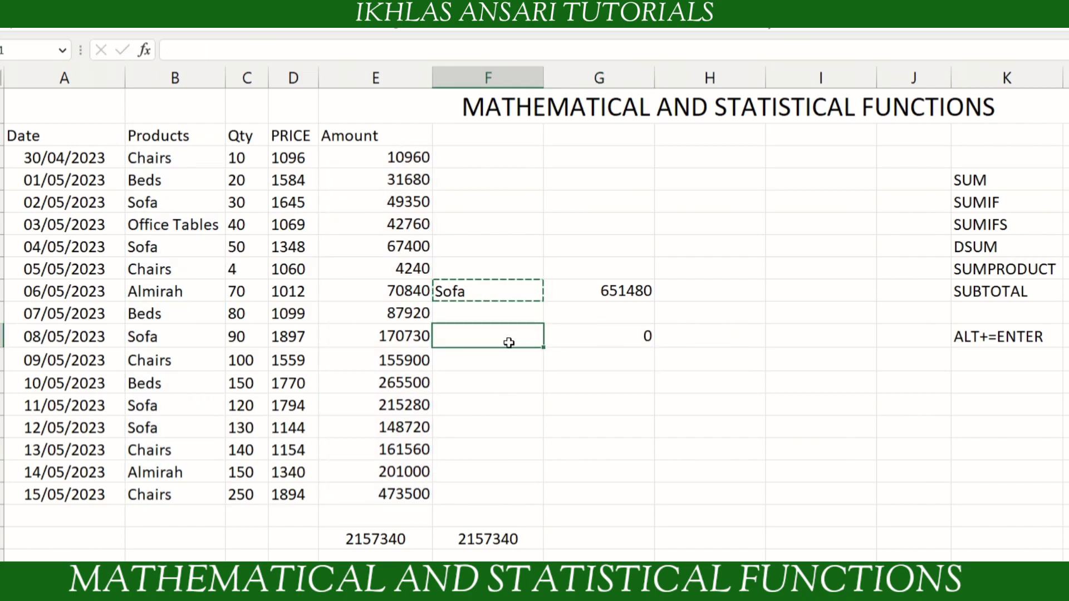
pyautogui.hotkey('ctrl', 'v')
pyautogui.moveTo(626, 290)
pyautogui.mouseDown()
pyautogui.moveTo(626, 355)
pyautogui.moveTo(633, 290)
pyautogui.mouseUp()
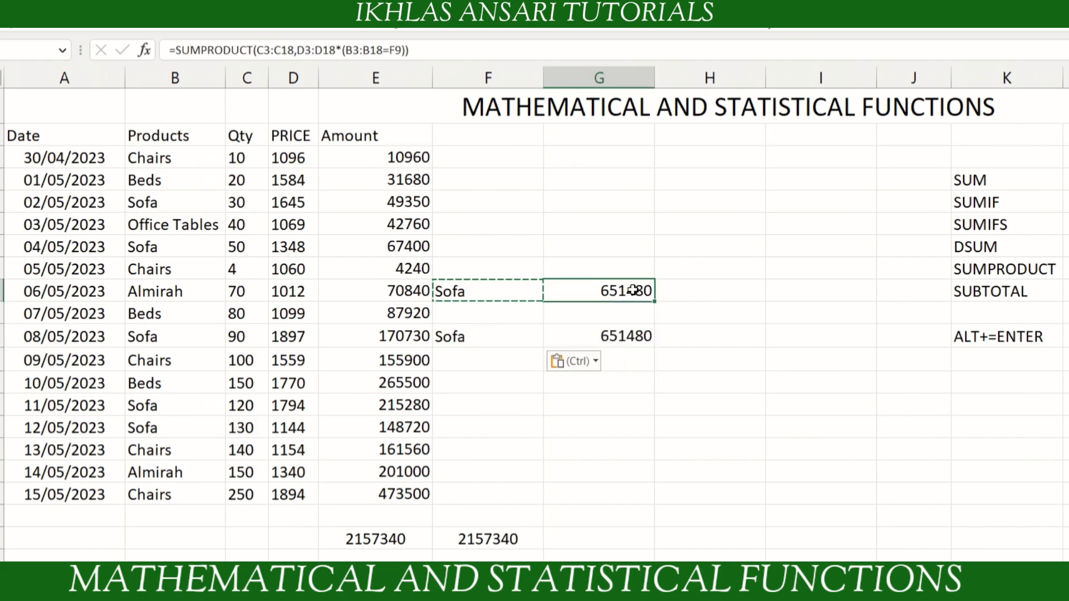
pyautogui.doubleClick(621, 336)
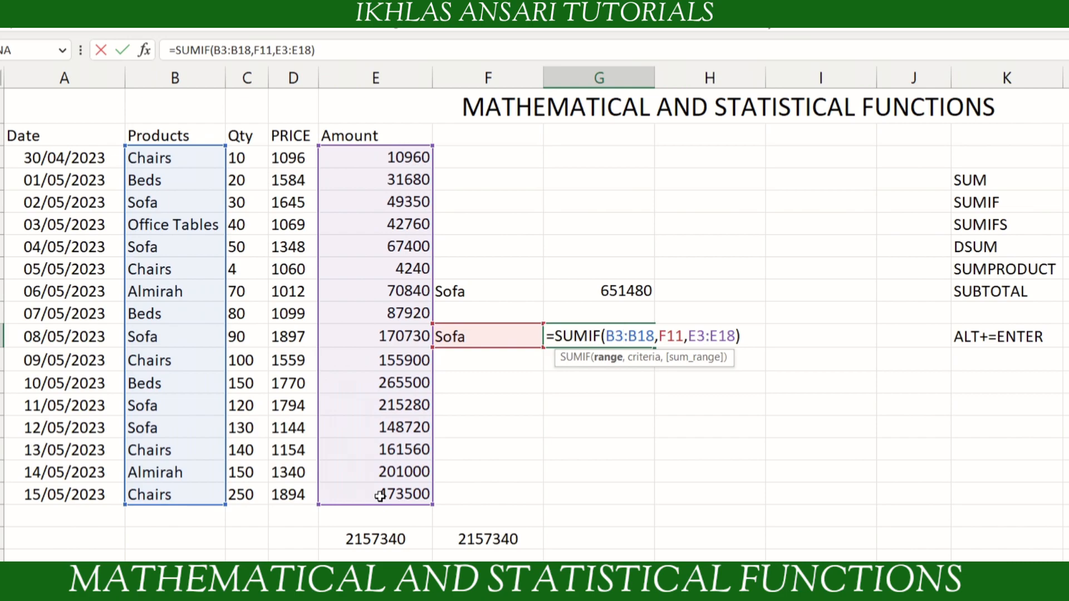
pyautogui.hotkey('ctrl', 'Return')
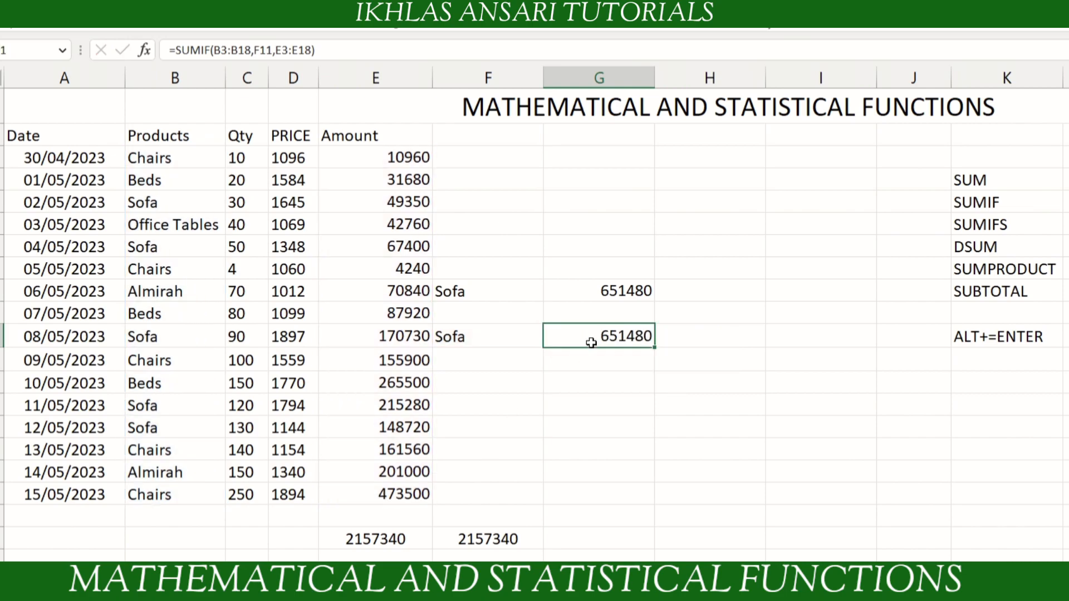
# - Examine how the Amount formula in E3 uses Qty and PRICE, alongside the SUMIF formula in G11
pyautogui.moveTo(257, 153); pyautogui.dragTo(292, 158)
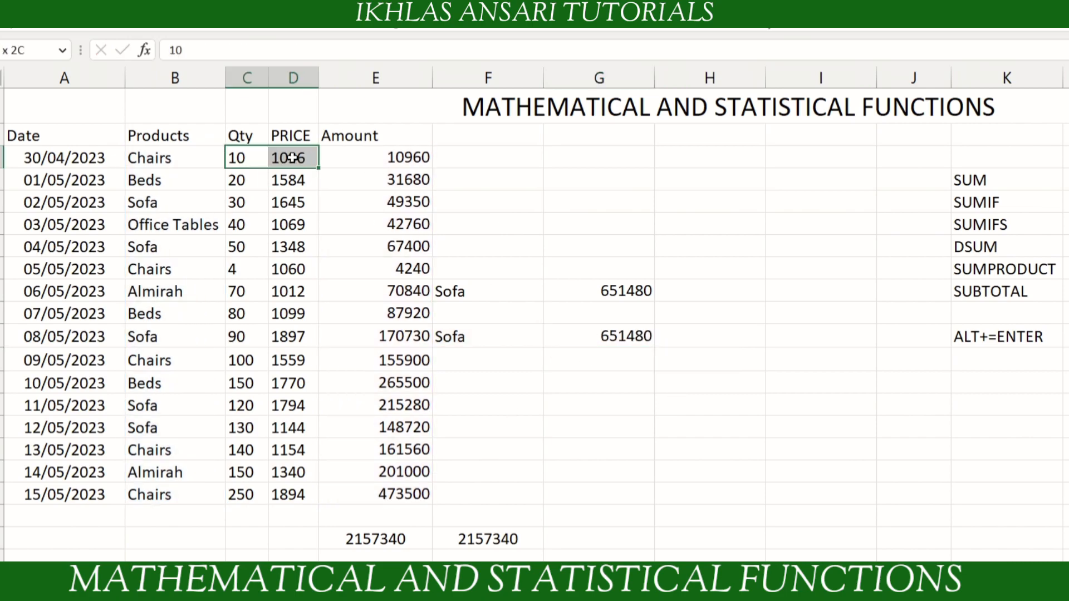
pyautogui.click(410, 160)
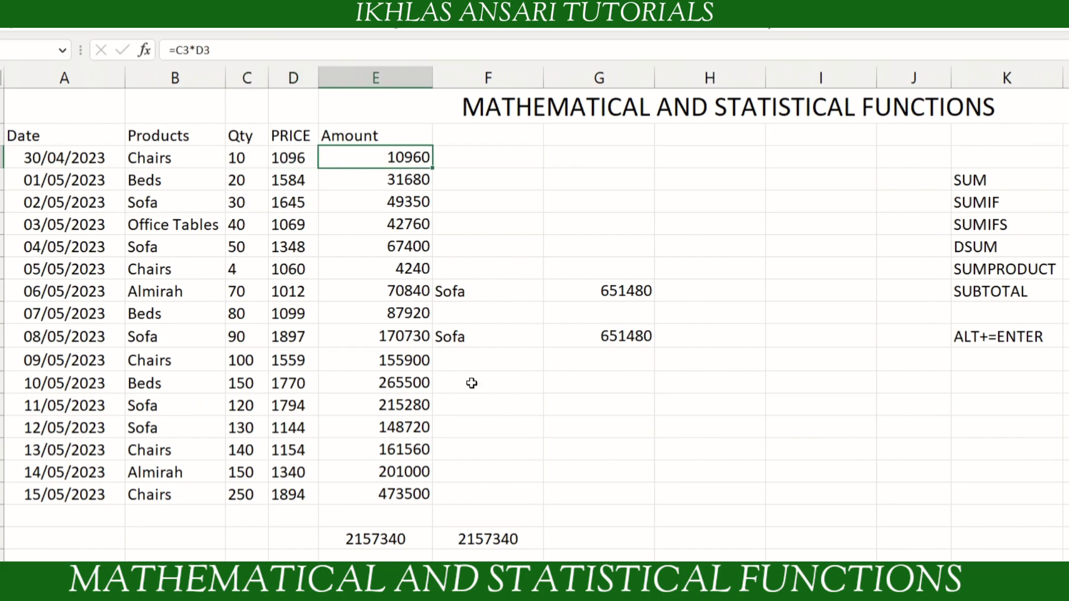
pyautogui.click(518, 336)
pyautogui.click(563, 336)
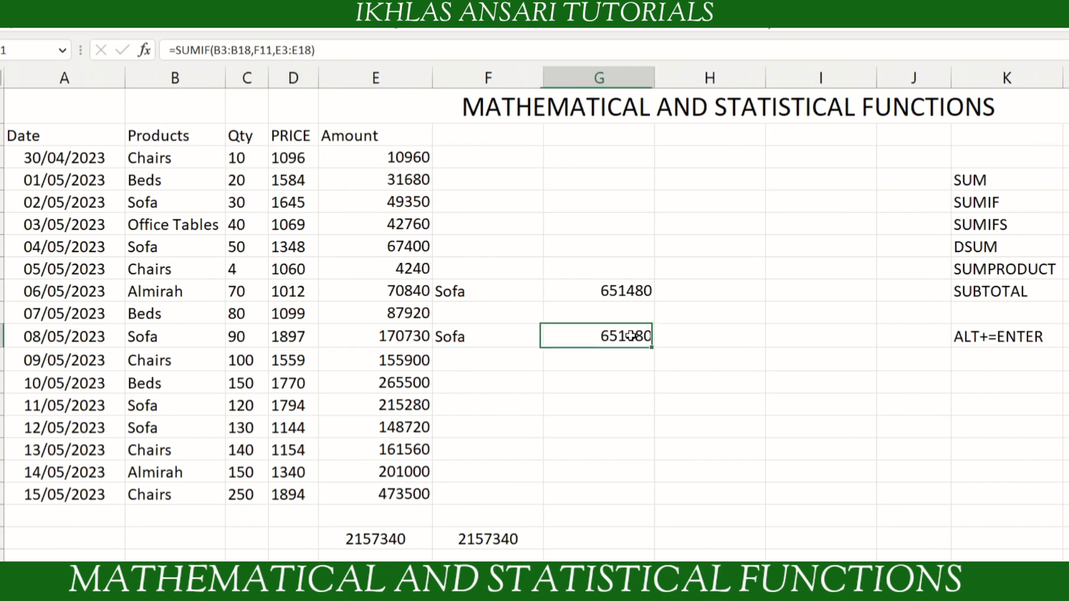
pyautogui.click(372, 159)
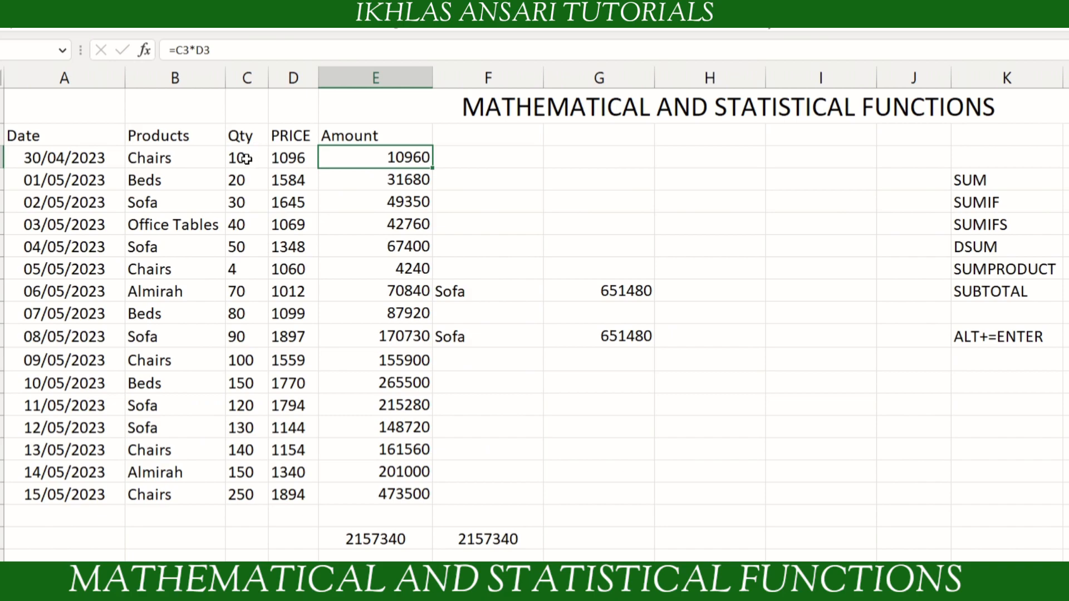
pyautogui.moveTo(246, 159); pyautogui.dragTo(290, 163)
pyautogui.doubleClick(387, 156)
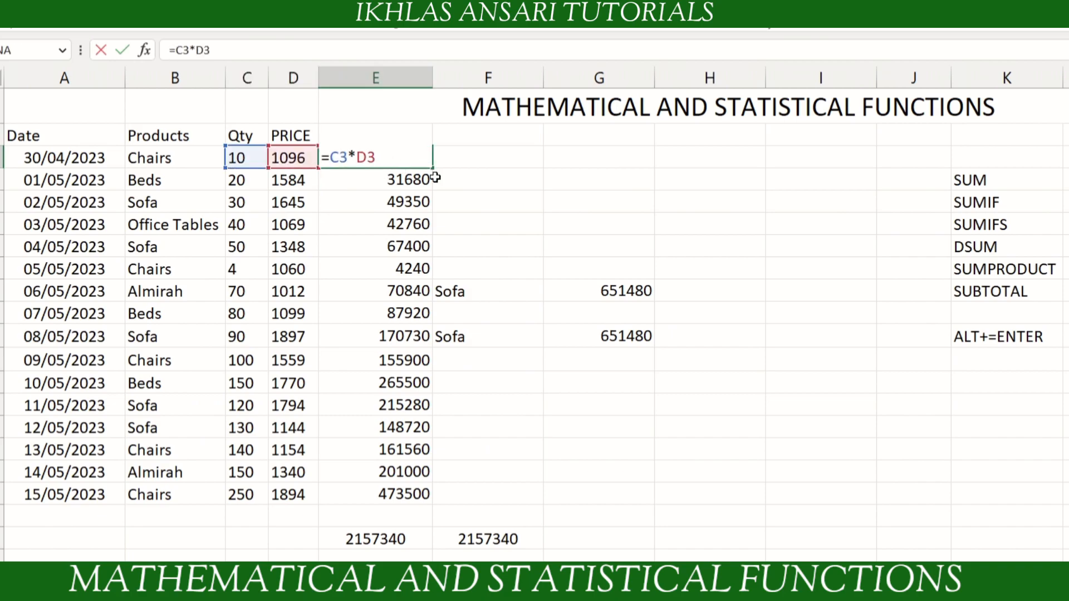
pyautogui.press('Escape')
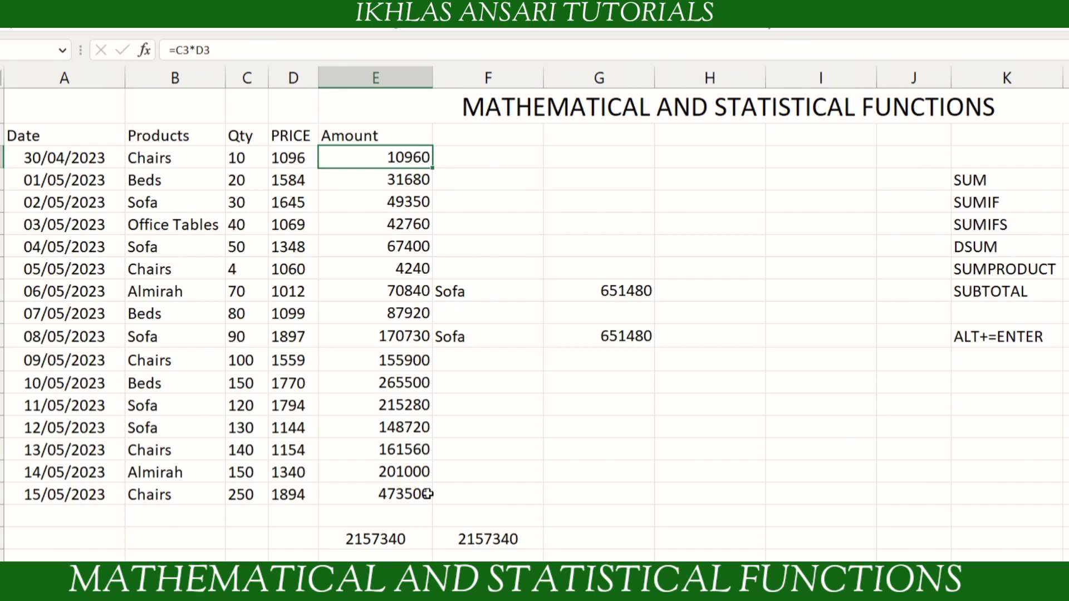
# - Review the arguments of the SUMPRODUCT formula in G9 and the SUMIF formula in G11
pyautogui.click(634, 290)
pyautogui.doubleClick(631, 291)
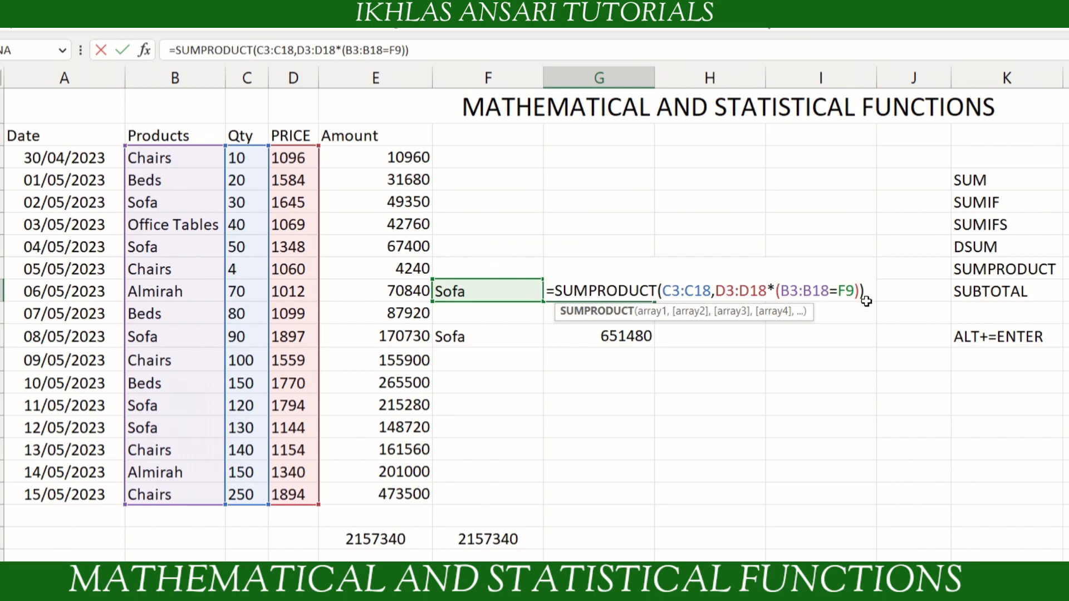
pyautogui.hotkey('ctrl', 'Return')
pyautogui.moveTo(513, 234); pyautogui.dragTo(634, 377)
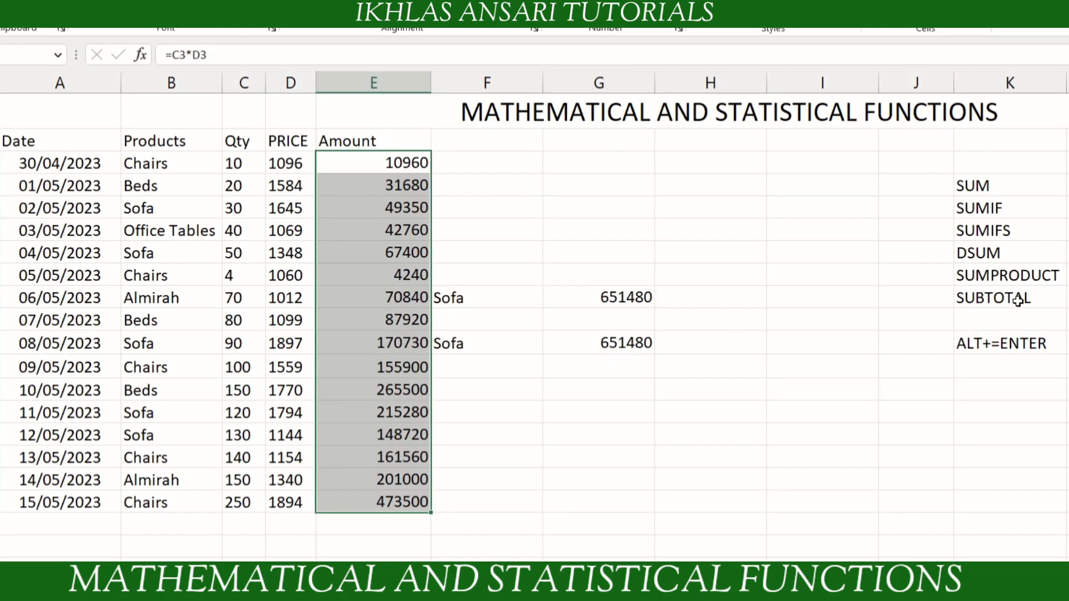
pyautogui.click(1018, 301)
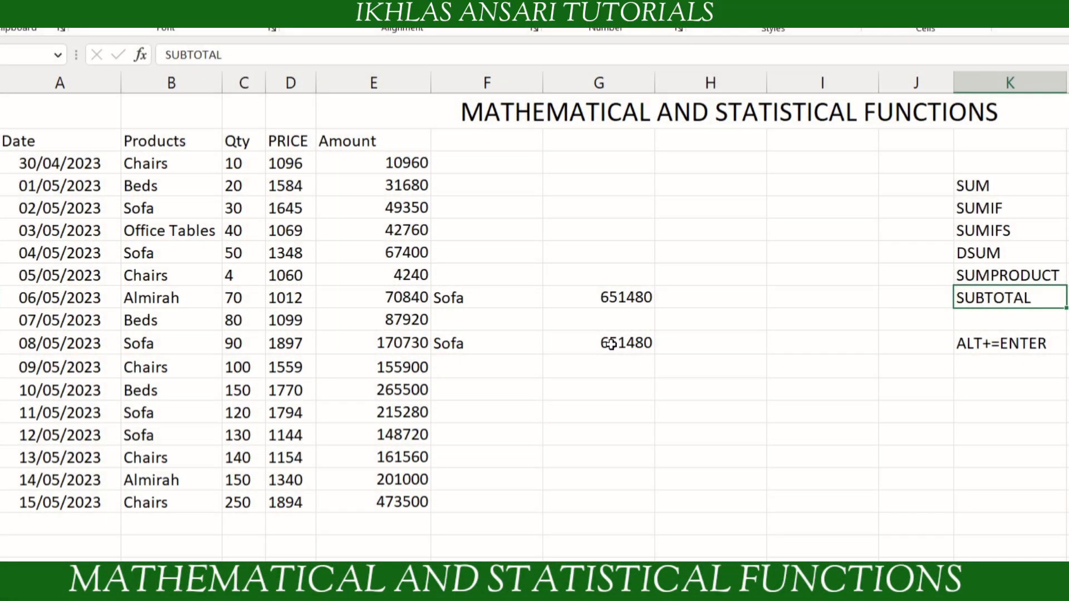
pyautogui.click(615, 344)
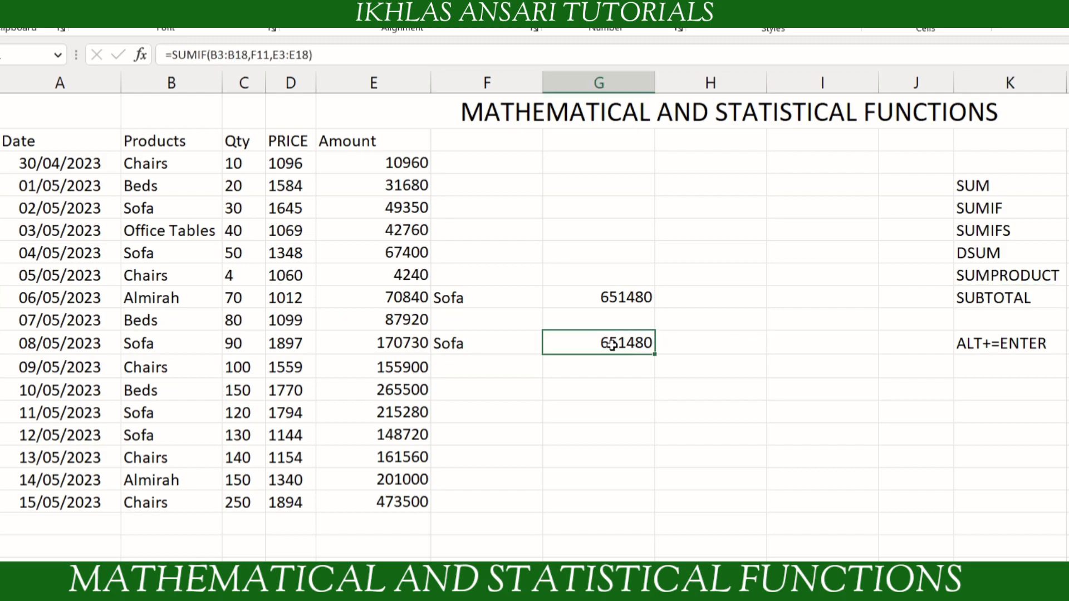
pyautogui.doubleClick(612, 345)
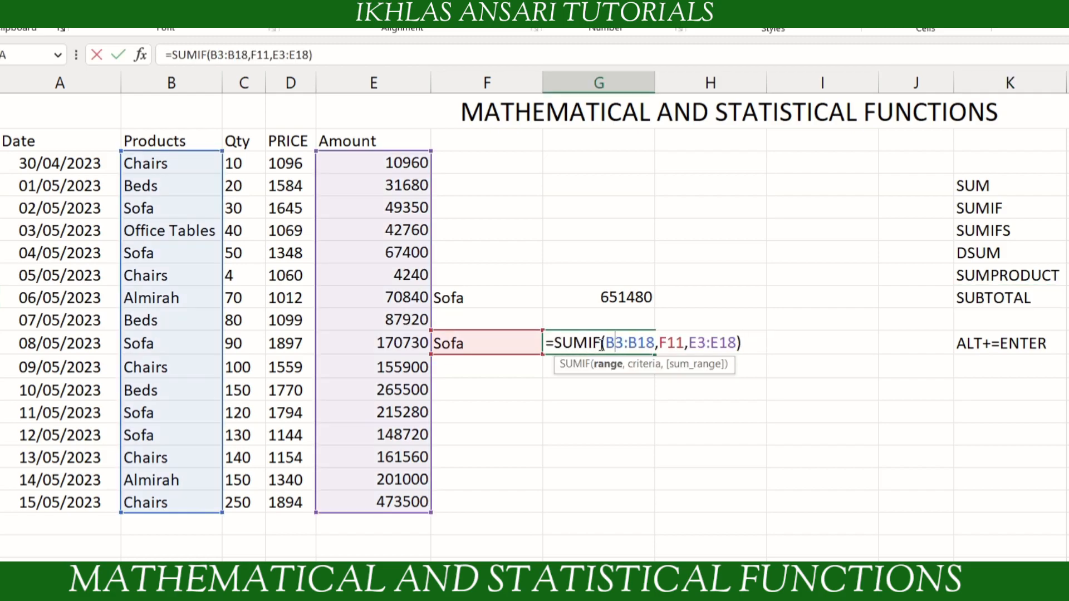
pyautogui.press('Escape')
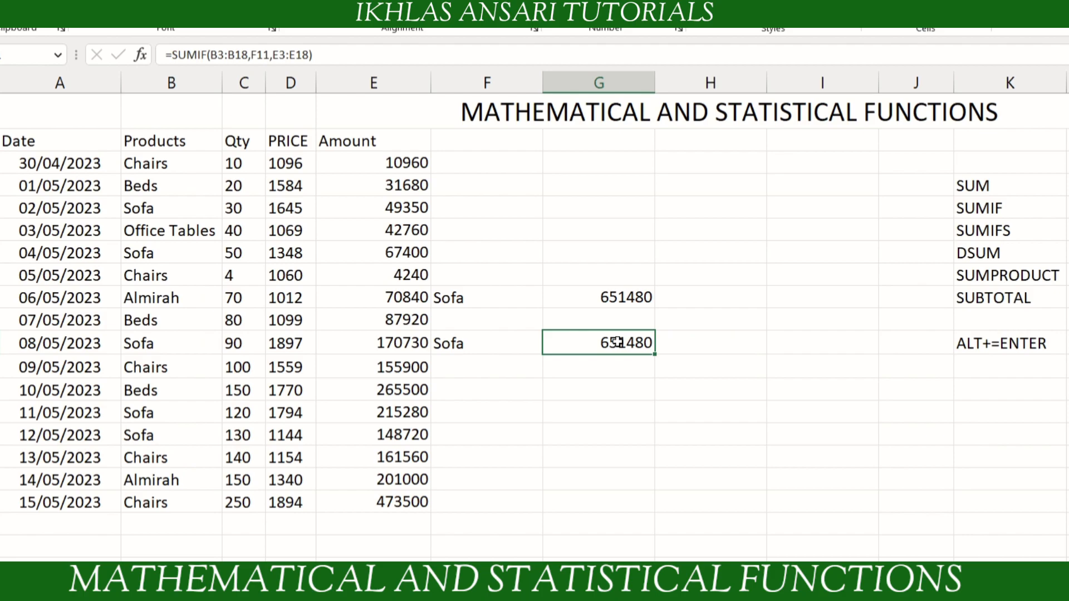
# - Enter a SUM formula in G15 that totals the Amount range E3:E18
pyautogui.moveTo(26, 143); pyautogui.dragTo(382, 143)
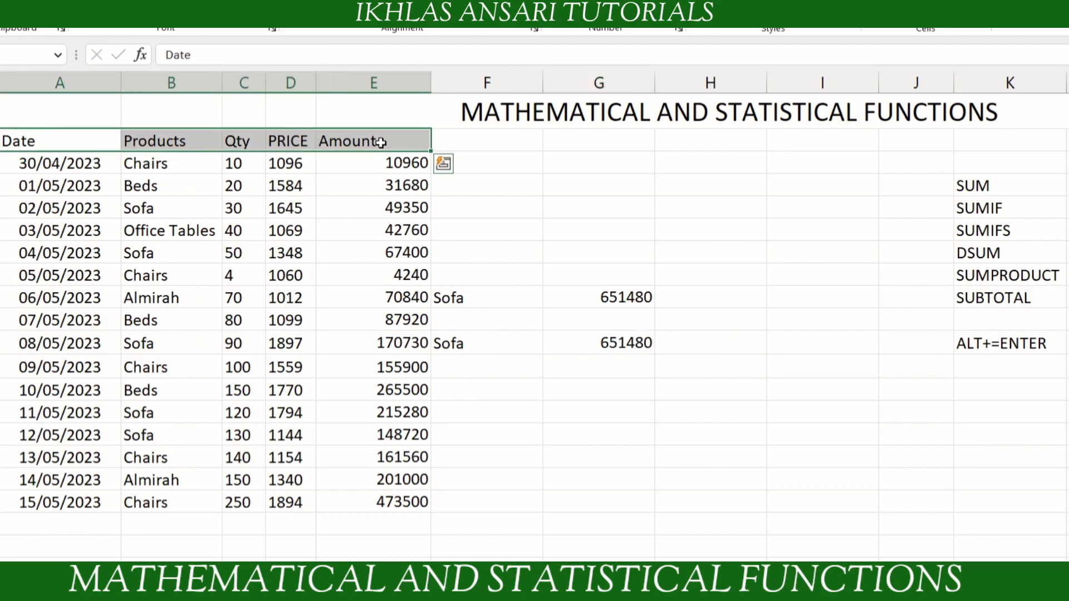
pyautogui.moveTo(388, 170); pyautogui.dragTo(376, 492)
pyautogui.click(617, 435)
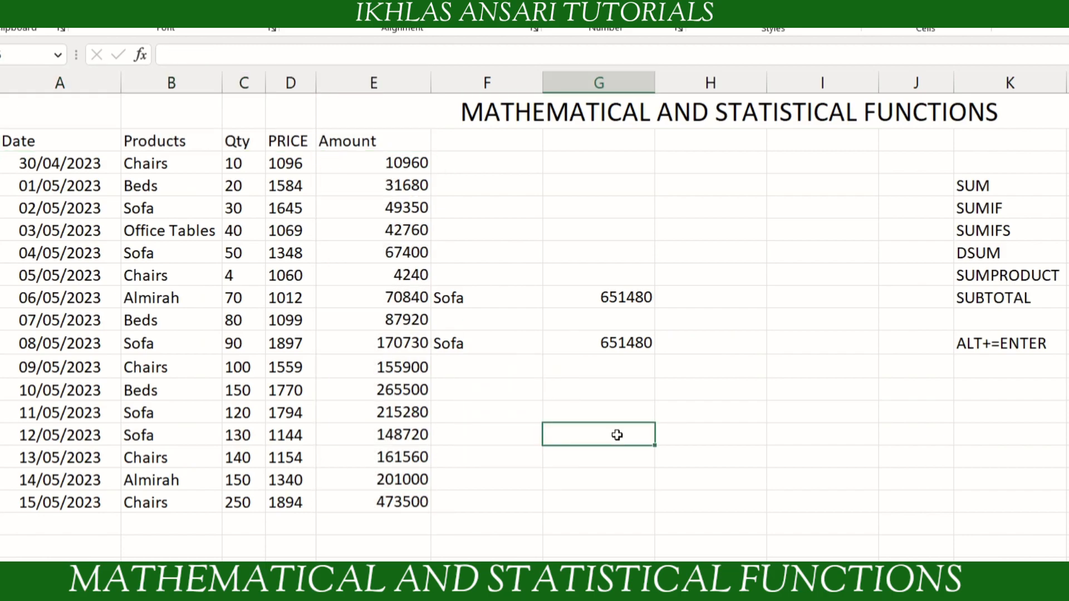
pyautogui.write('=sum')
pyautogui.press('Tab')
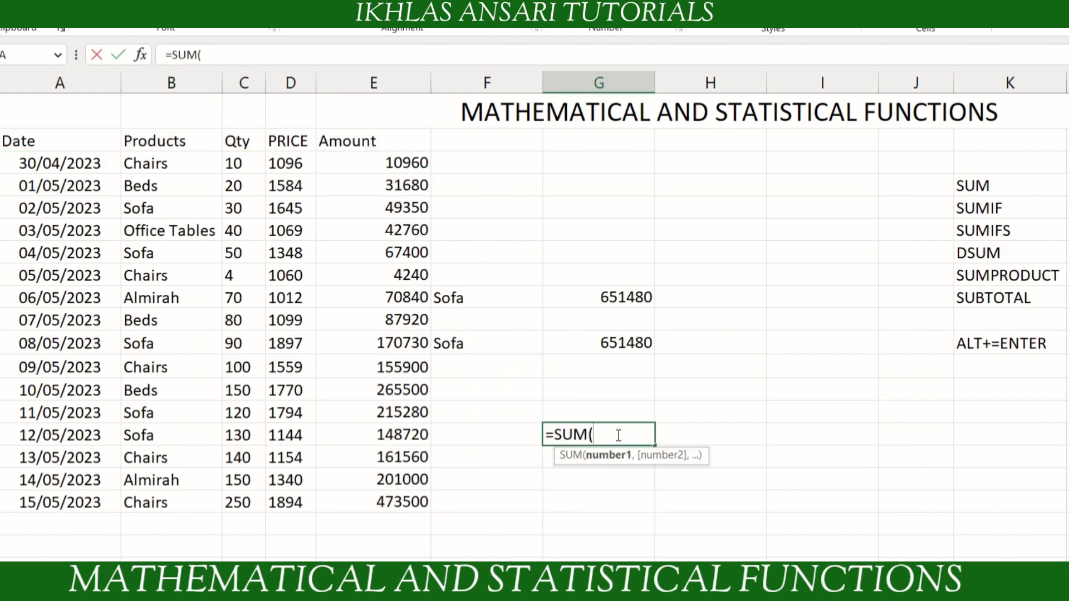
pyautogui.moveTo(379, 162); pyautogui.dragTo(392, 439)
pyautogui.scroll(1, 754, 284)
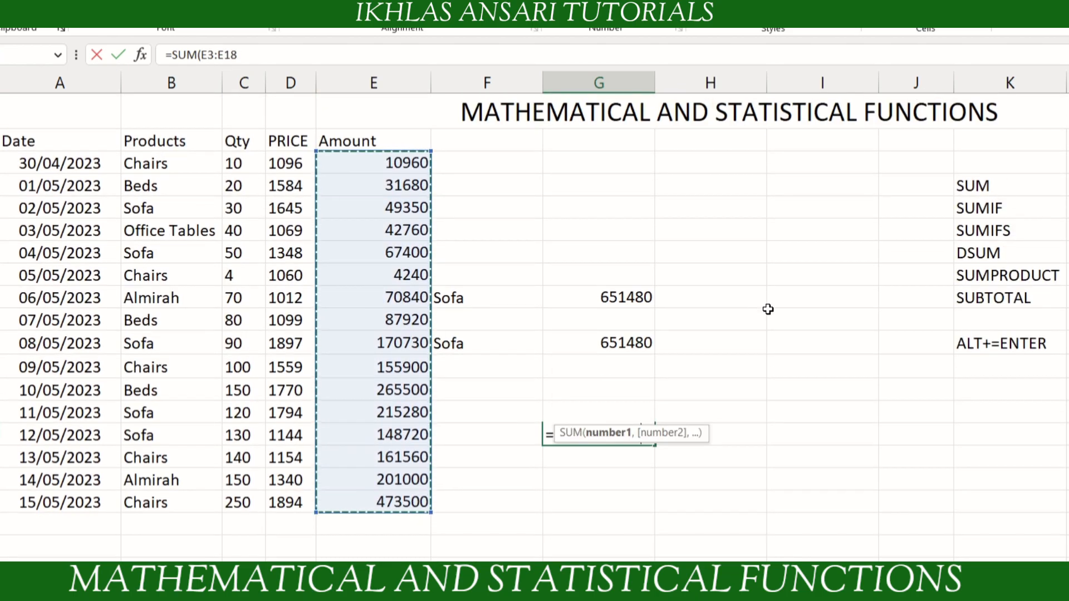
pyautogui.write(')')
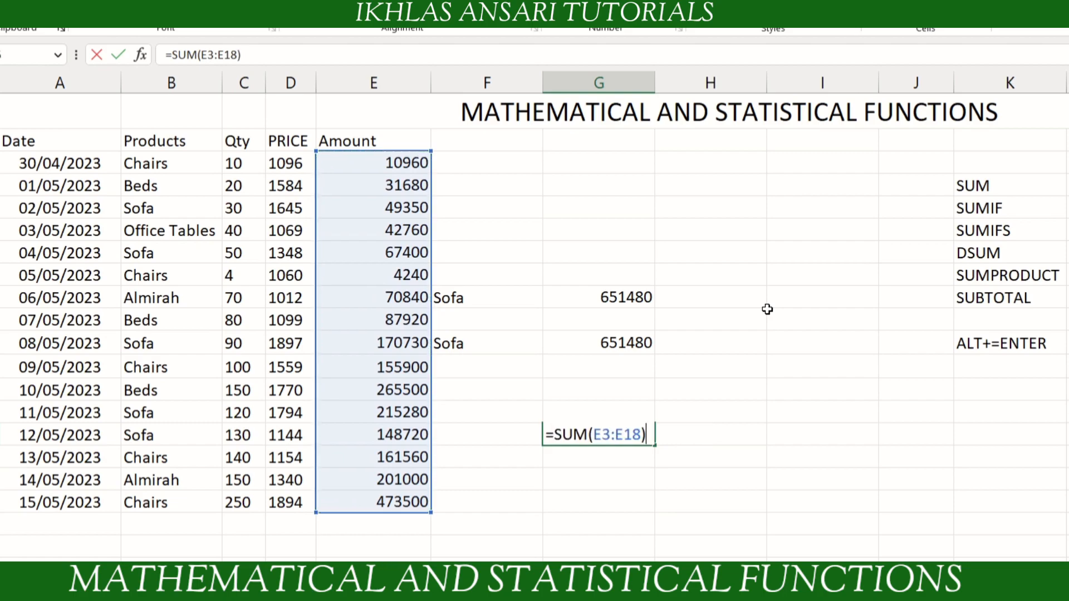
pyautogui.press('Return')
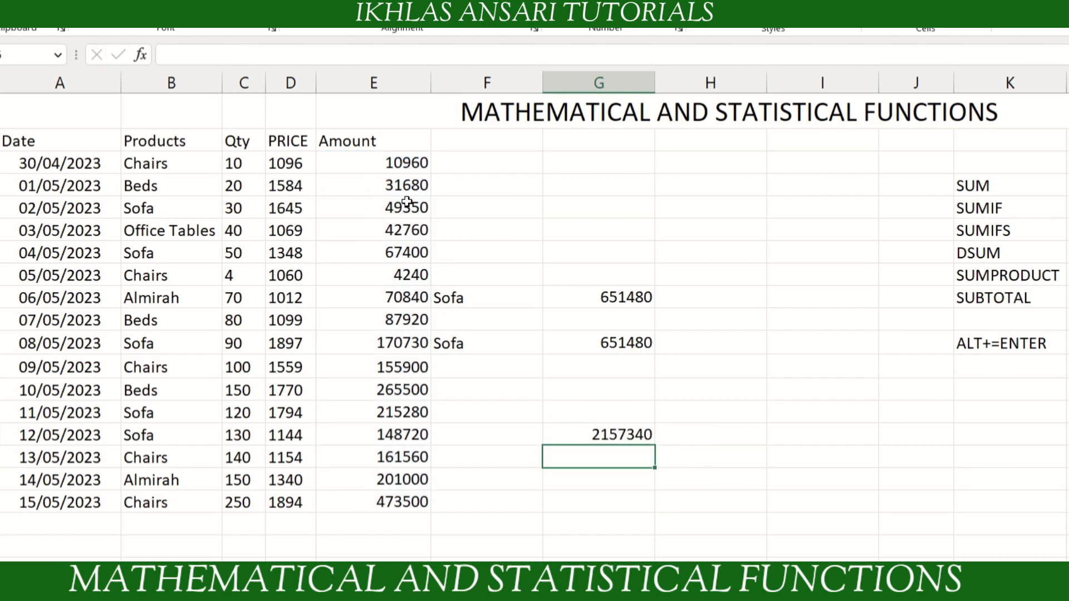
pyautogui.click(587, 440)
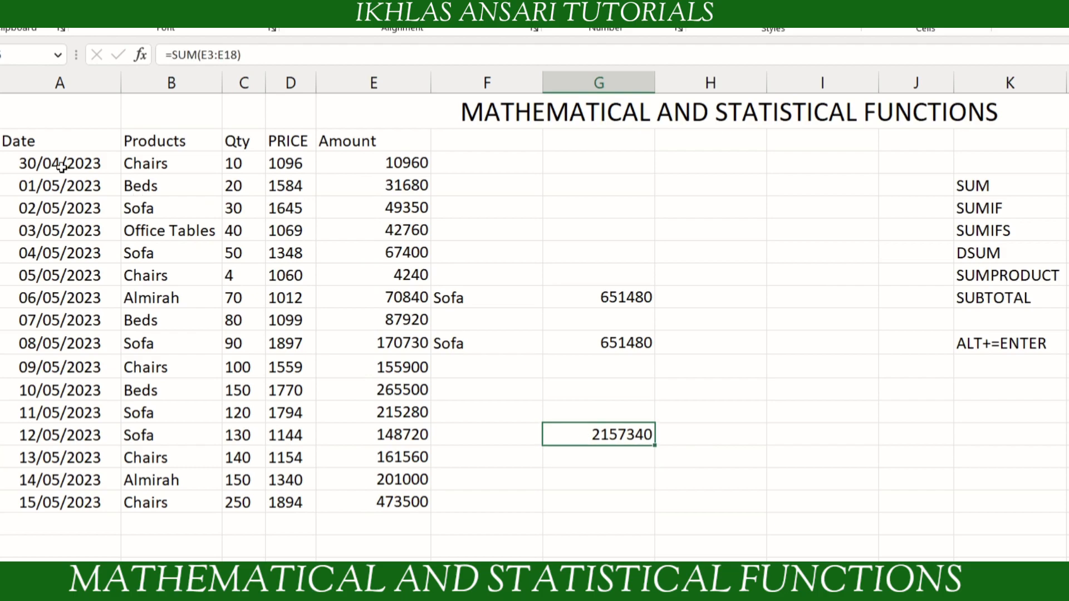
# - Add filters to the table's header row and filter the Products column to Sofa only
pyautogui.moveTo(25, 142); pyautogui.dragTo(339, 143)
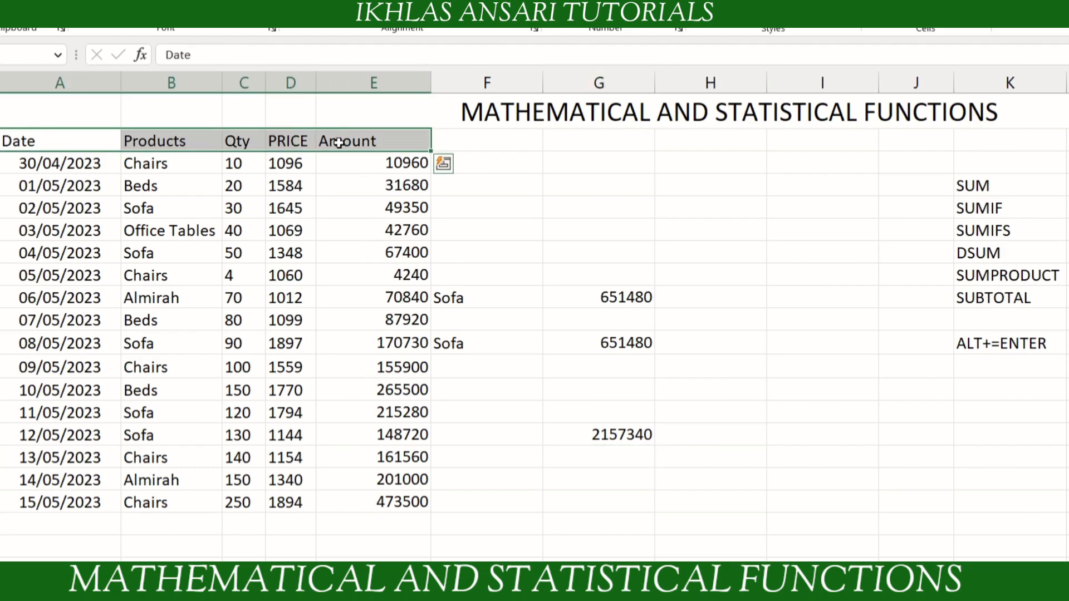
pyautogui.hotkey('ctrl', 'shift', 'l')
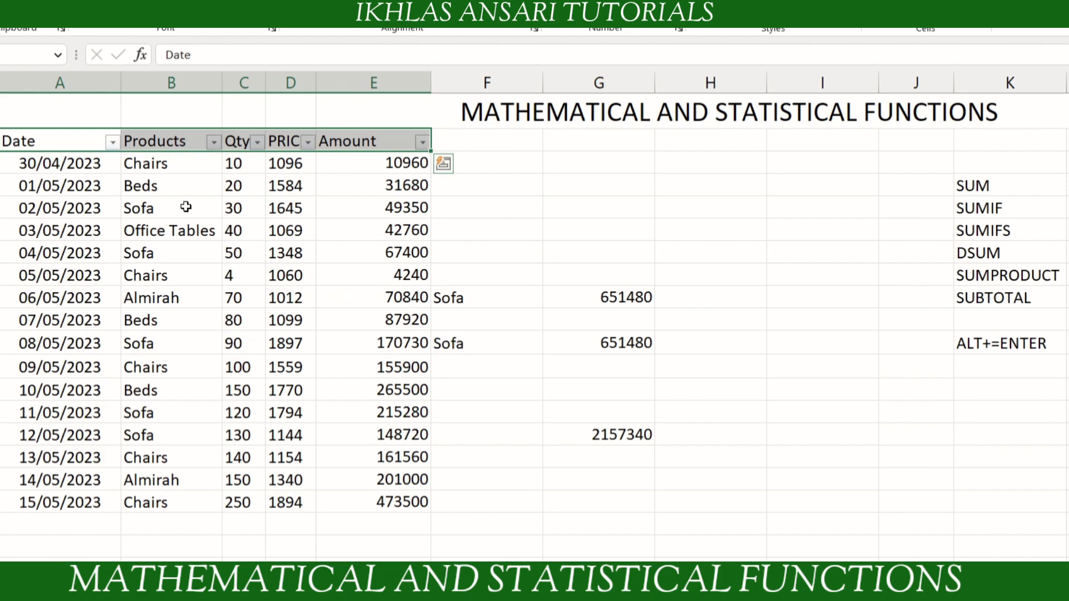
pyautogui.click(213, 142)
pyautogui.click(29, 355)
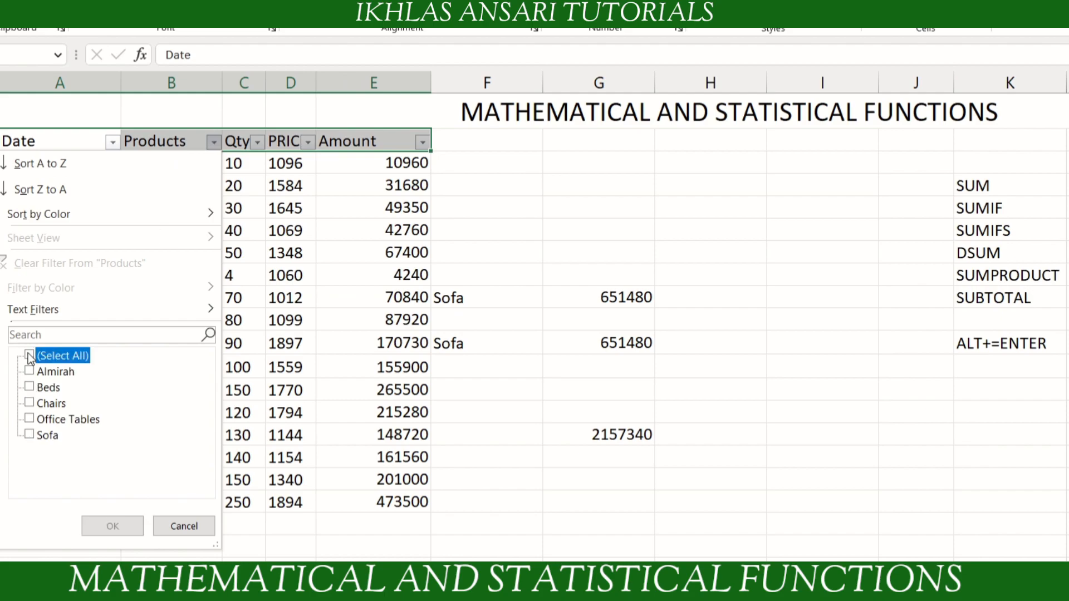
pyautogui.click(29, 435)
pyautogui.click(111, 526)
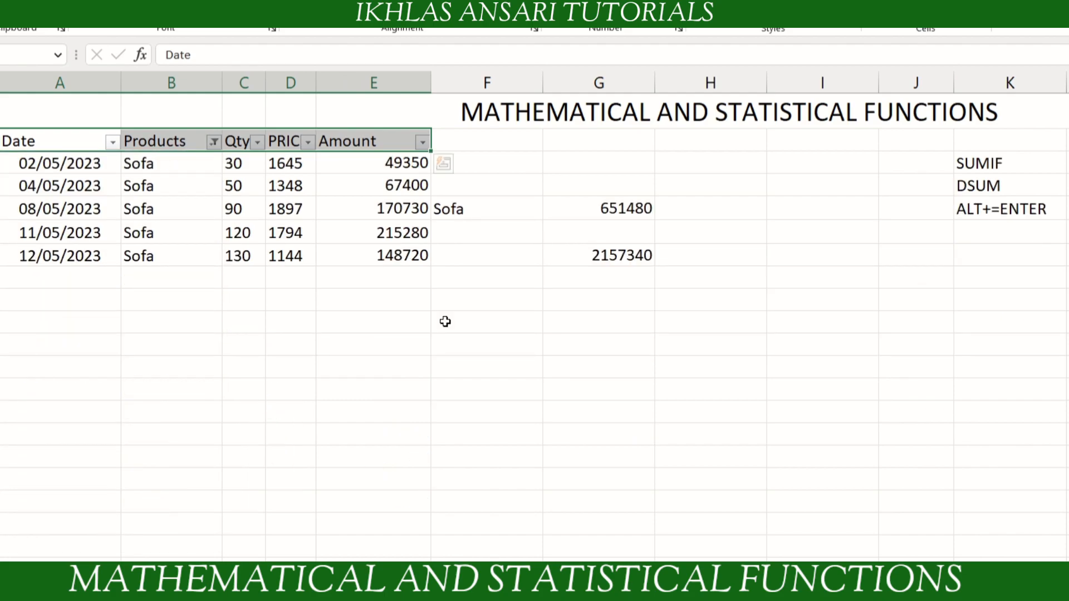
# - Compare the filtered Sofa amounts in the Amount column with the SUMIF result in G11
pyautogui.moveTo(159, 162); pyautogui.dragTo(152, 258)
pyautogui.moveTo(389, 163); pyautogui.dragTo(378, 255)
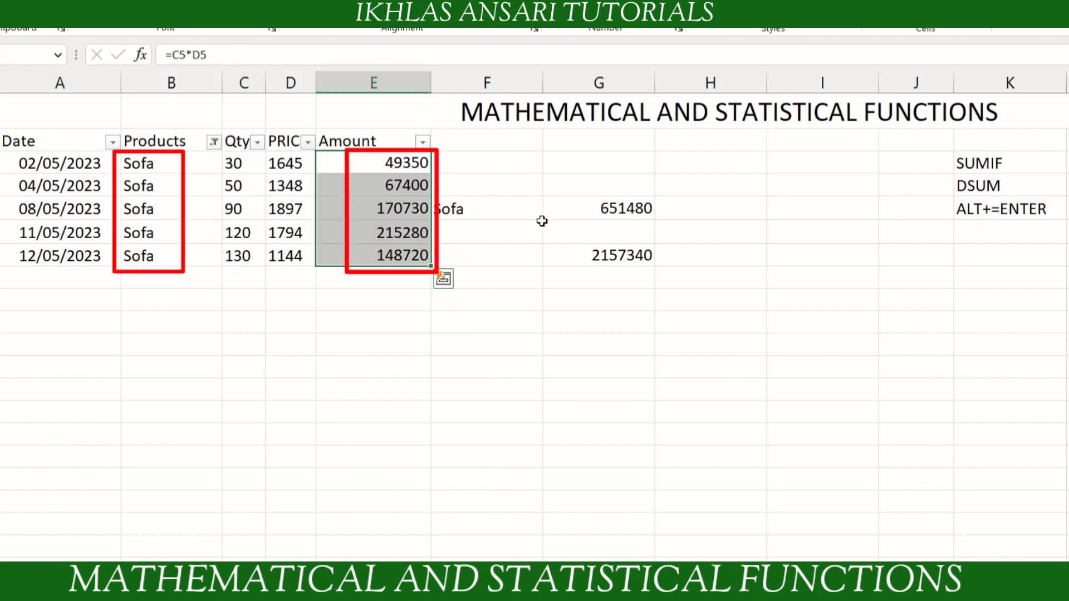
pyautogui.click(569, 202)
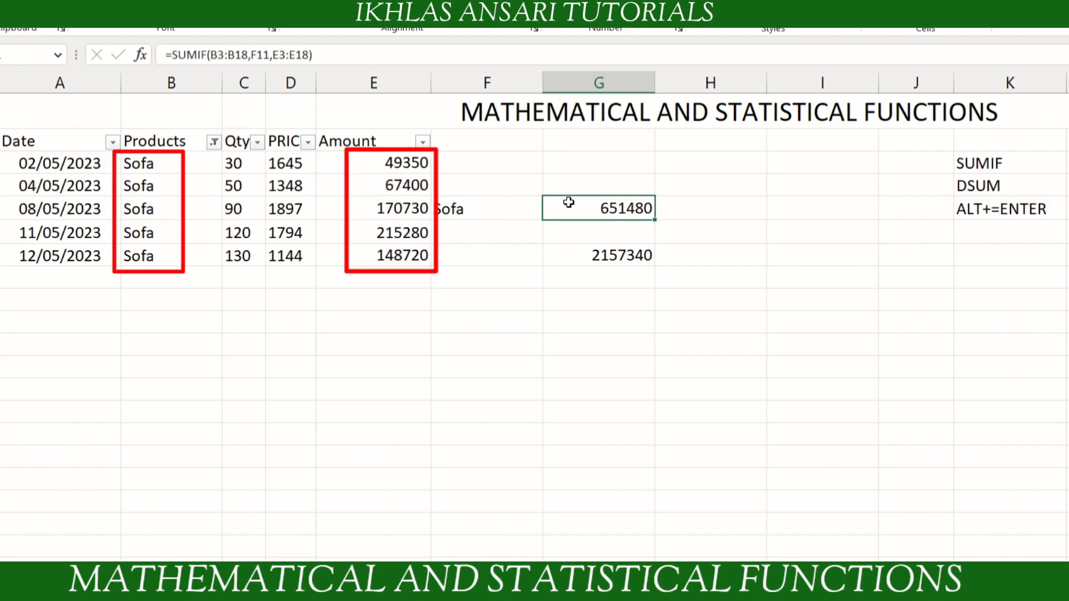
# - Check the SUM formula in G15 and clear the Sofa filter from the Products column
pyautogui.click(605, 258)
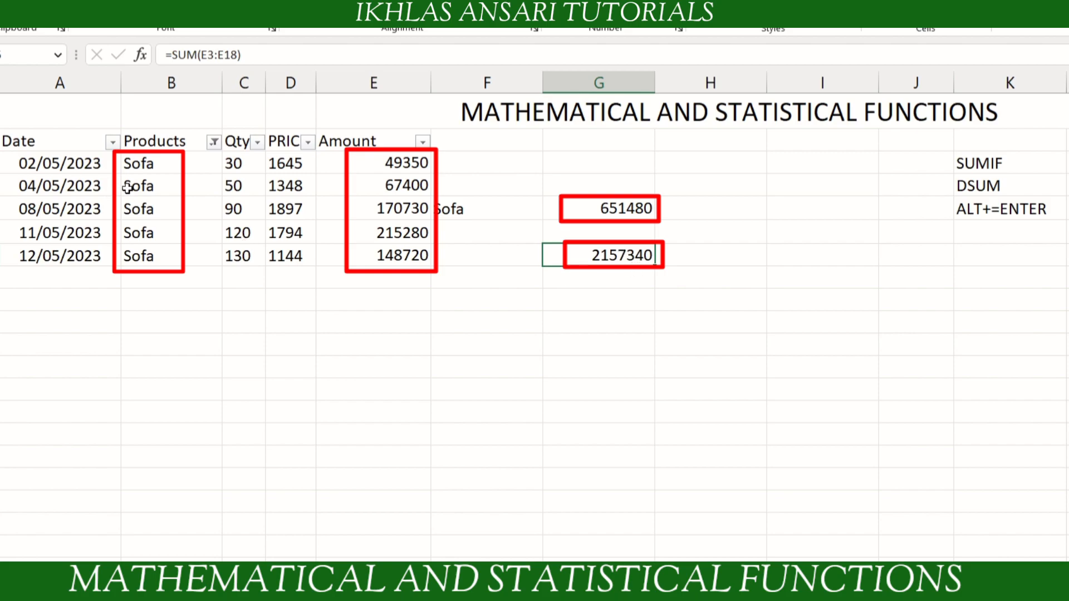
pyautogui.click(214, 142)
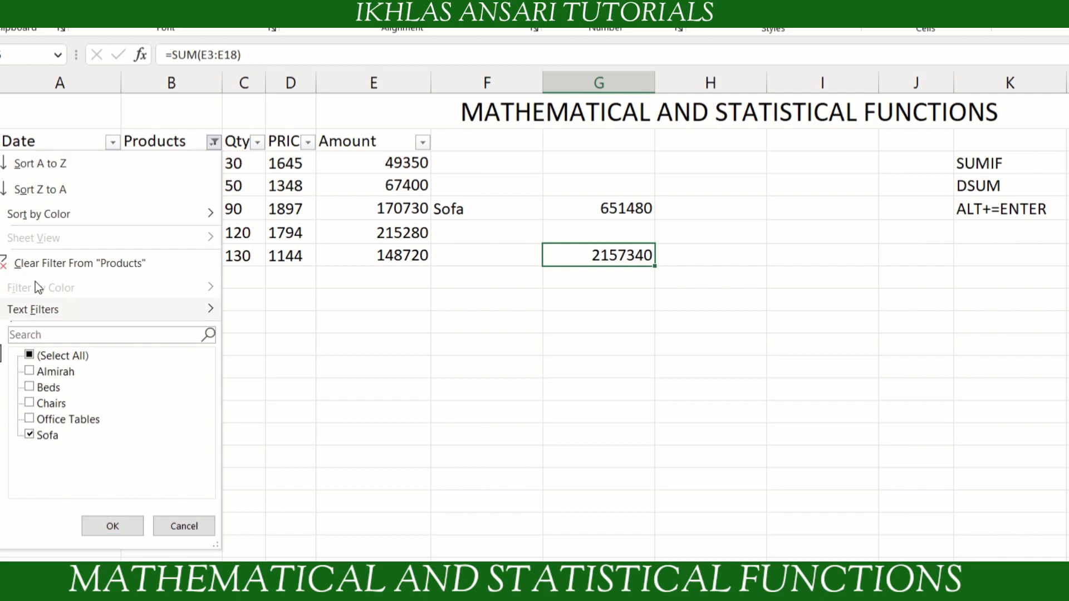
pyautogui.click(39, 263)
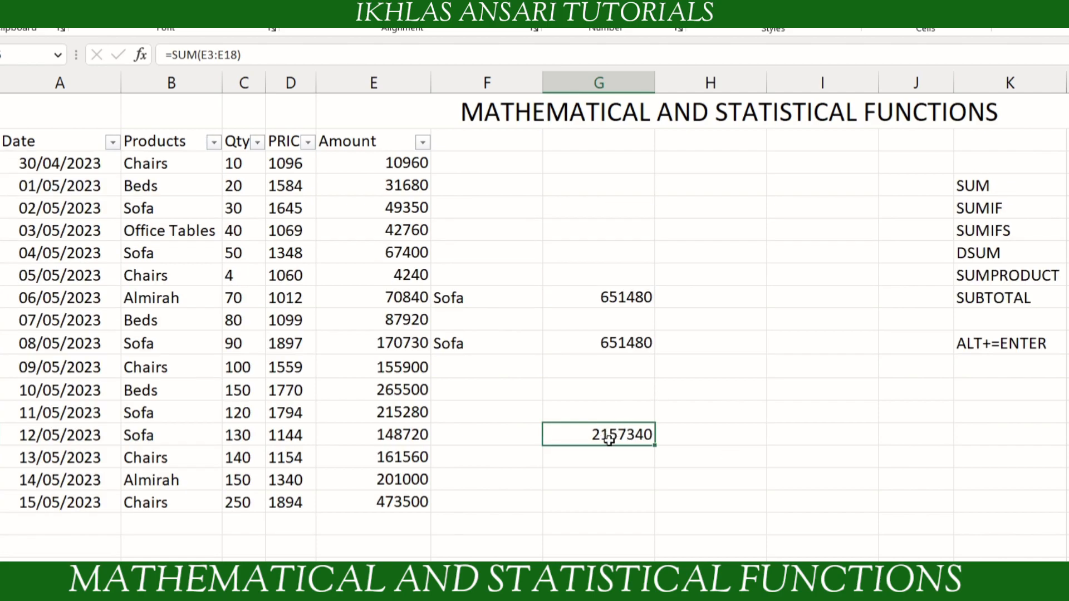
# - Replace the formula in G15 with =SUBTOTAL(9,E3:E18) to sum the Amount range
pyautogui.press('Delete')
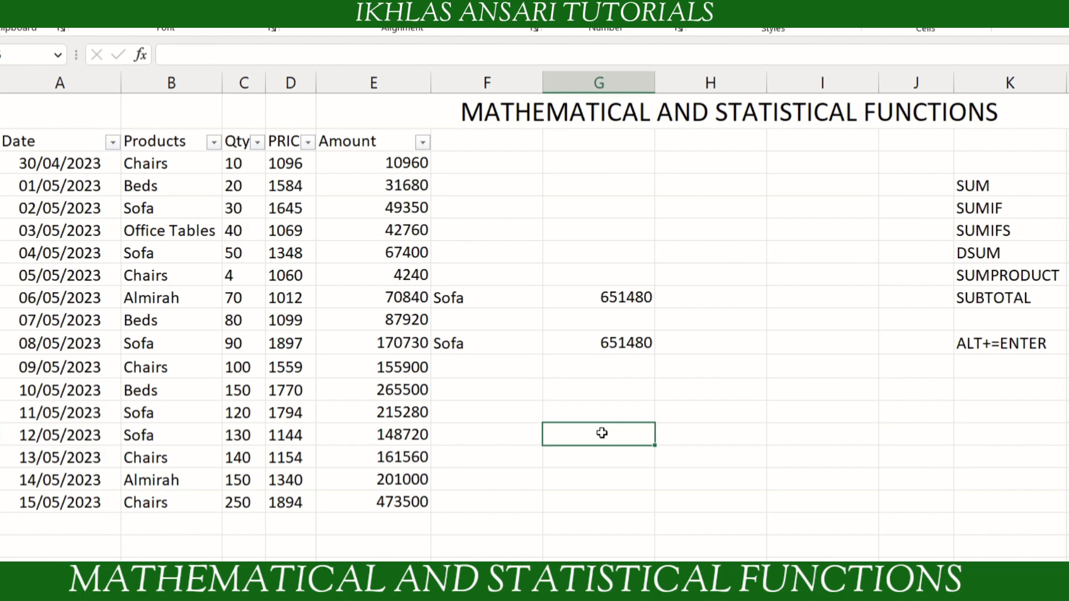
pyautogui.write('=sub')
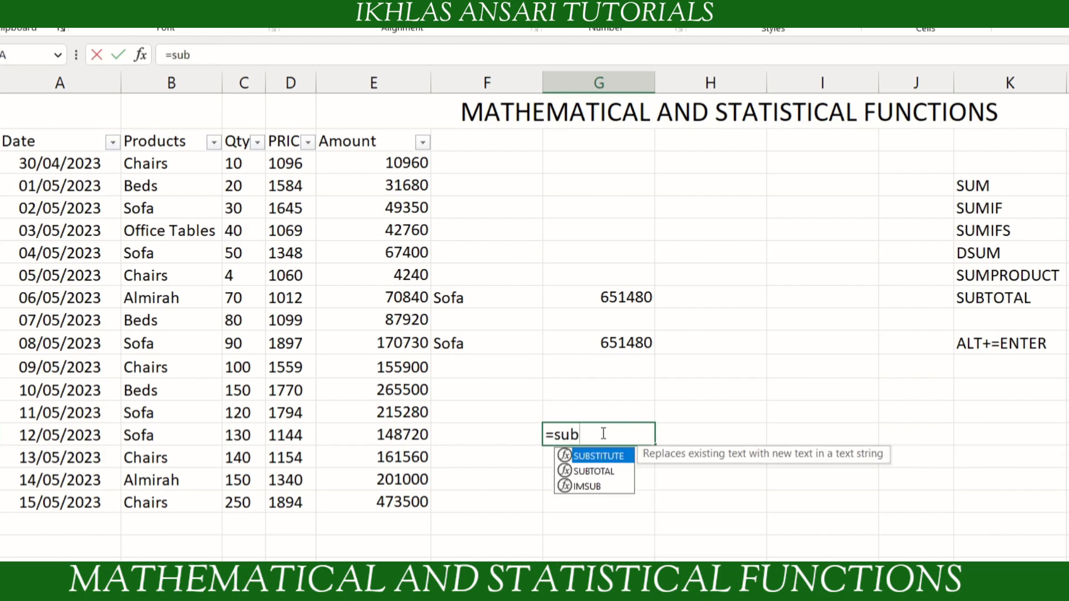
pyautogui.press('Tab')
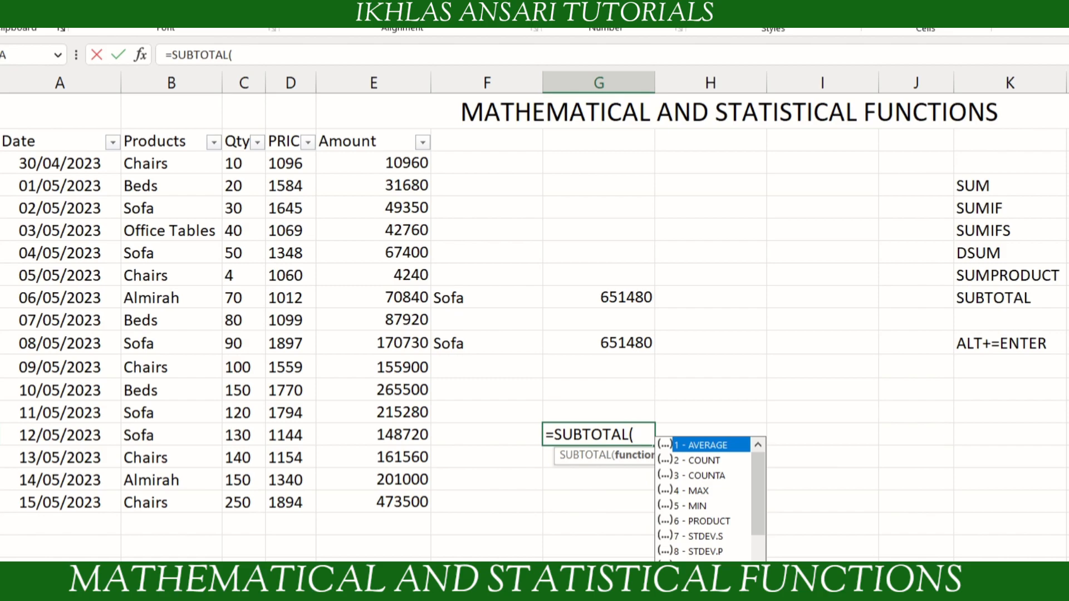
pyautogui.write('9')
pyautogui.write(',')
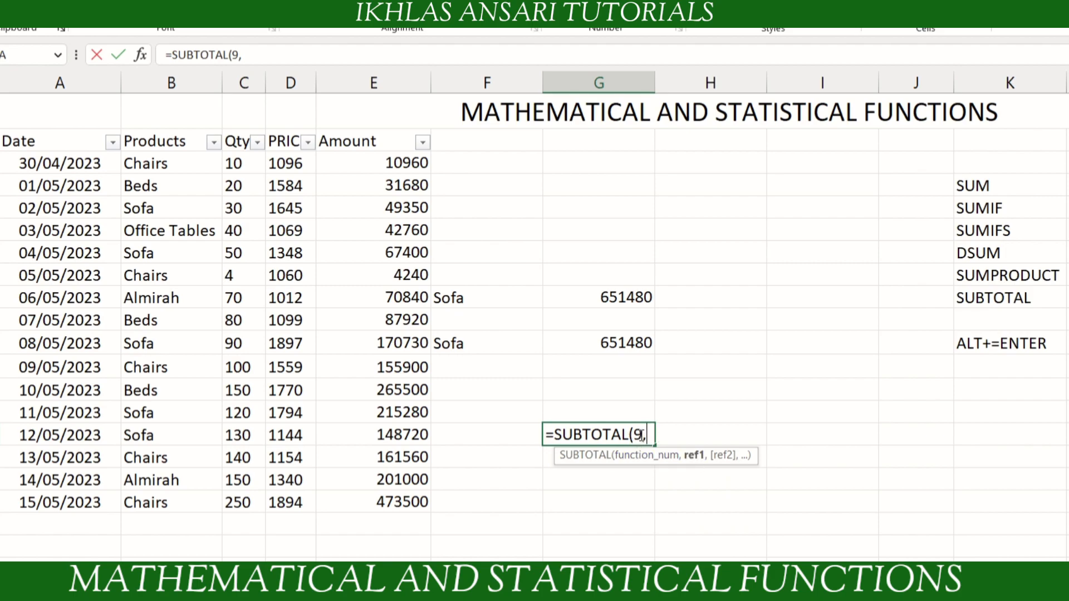
pyautogui.moveTo(396, 167); pyautogui.dragTo(397, 496)
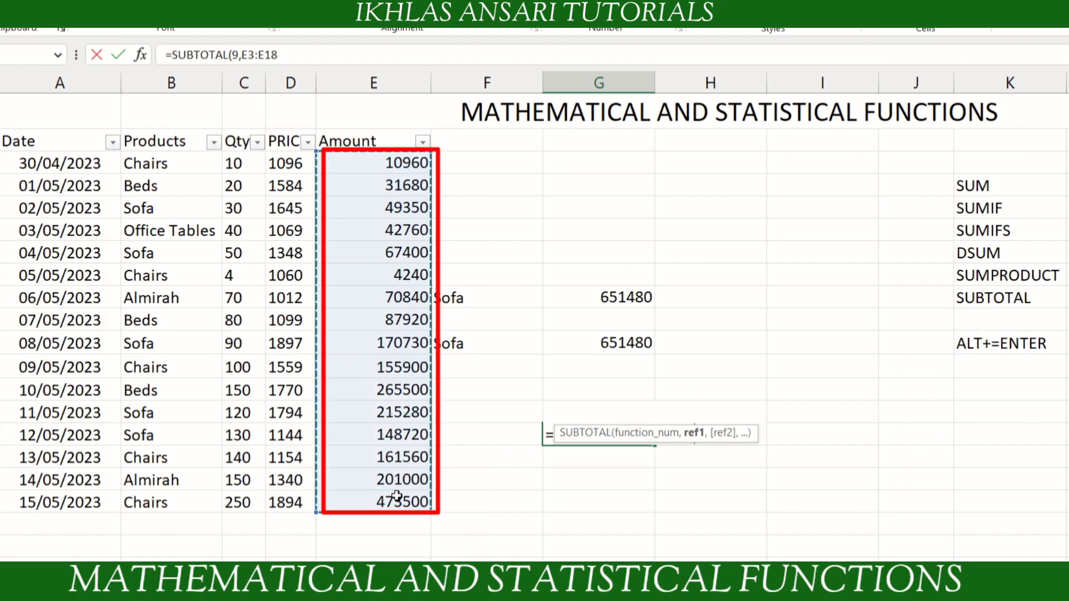
pyautogui.write(')')
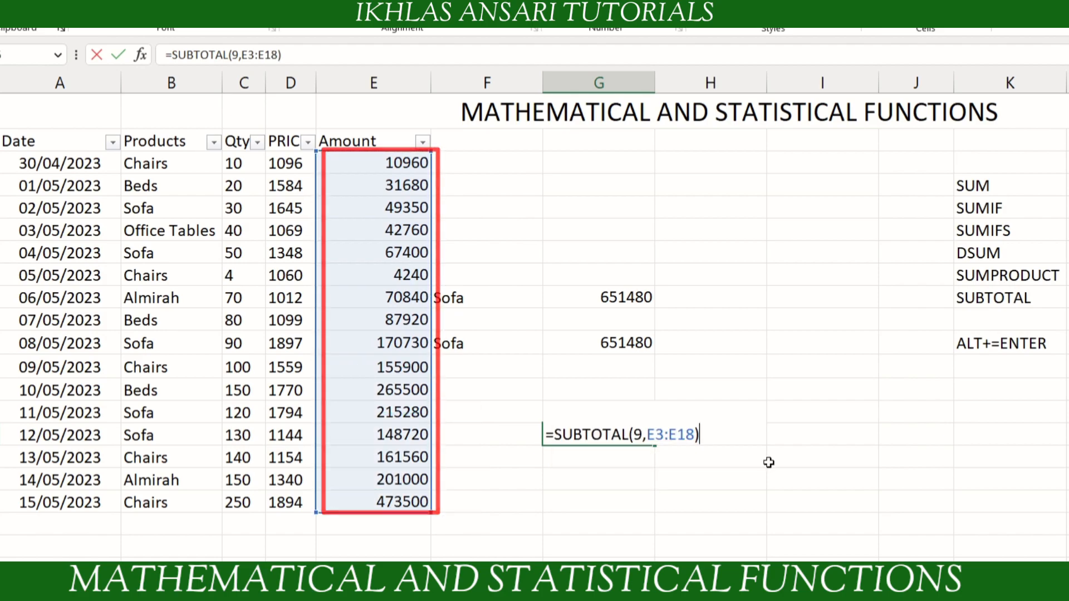
pyautogui.press('Return')
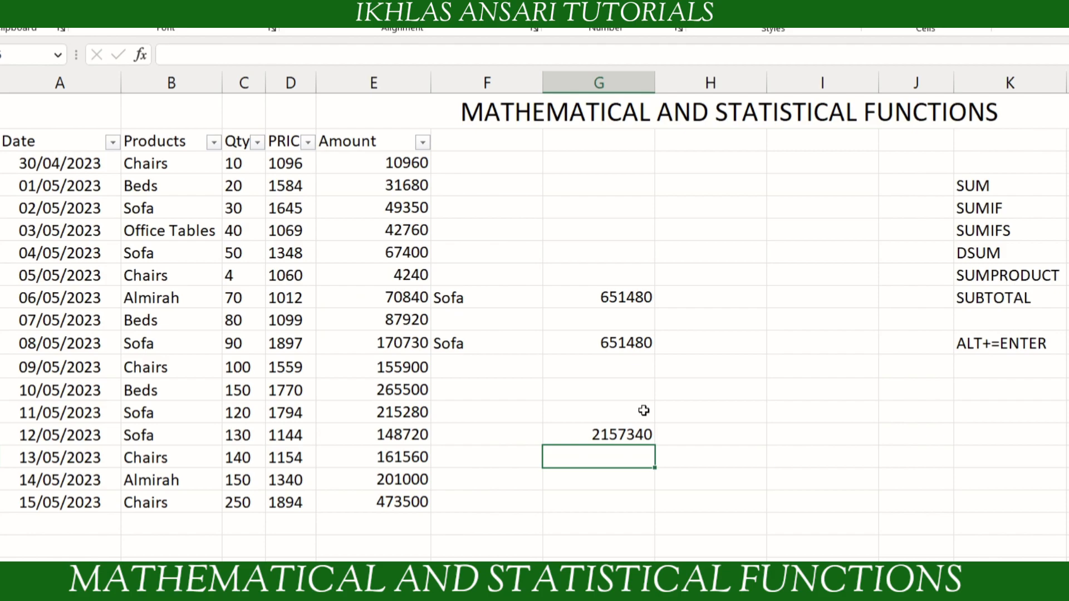
# - Filter the Products column to show only Sofa
pyautogui.click(214, 143)
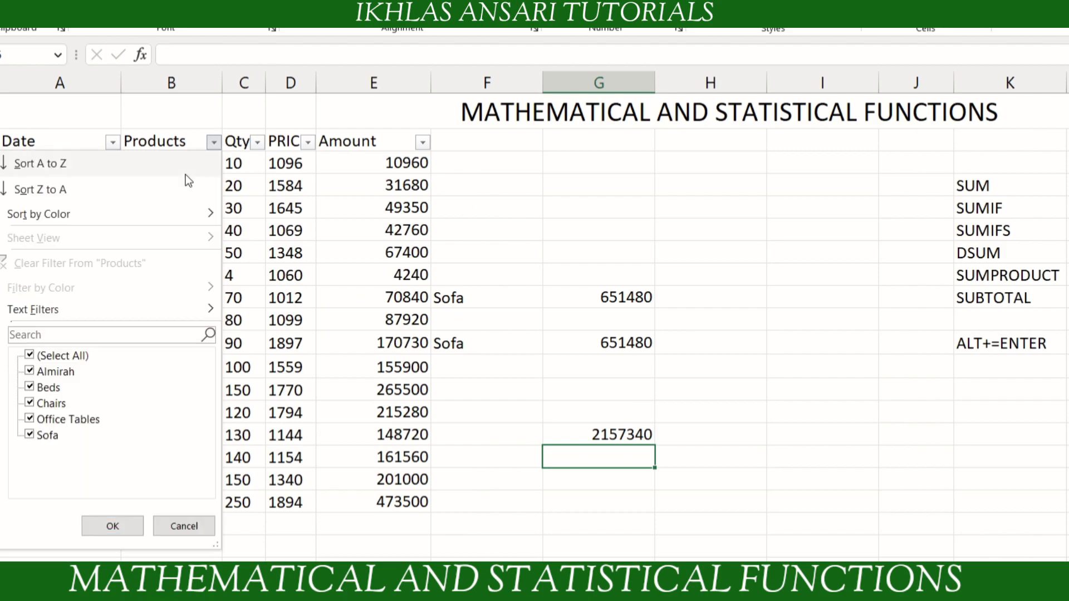
pyautogui.click(30, 355)
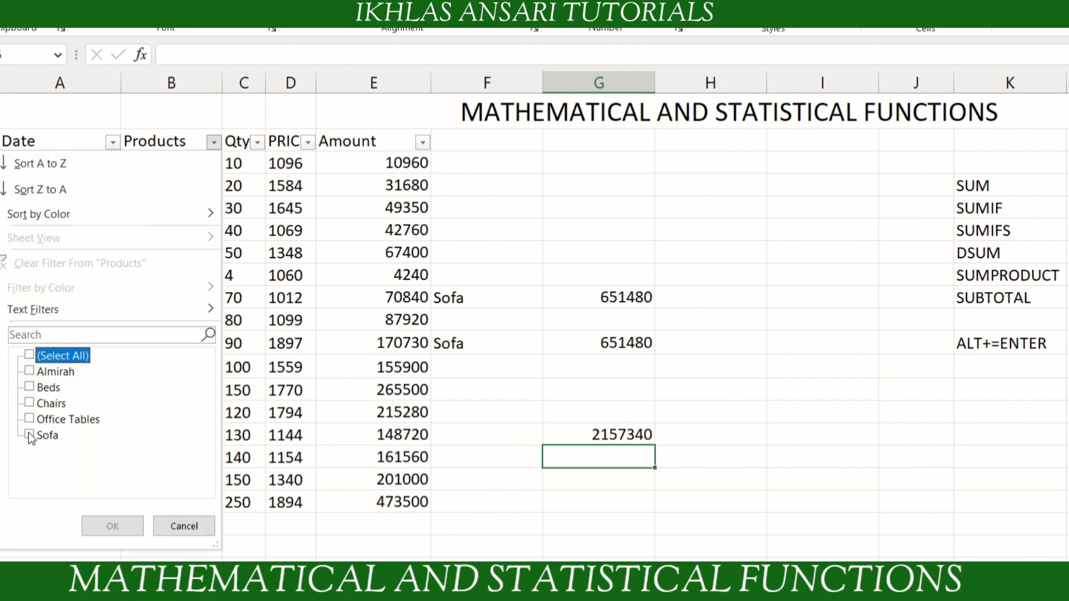
pyautogui.click(29, 435)
pyautogui.click(111, 526)
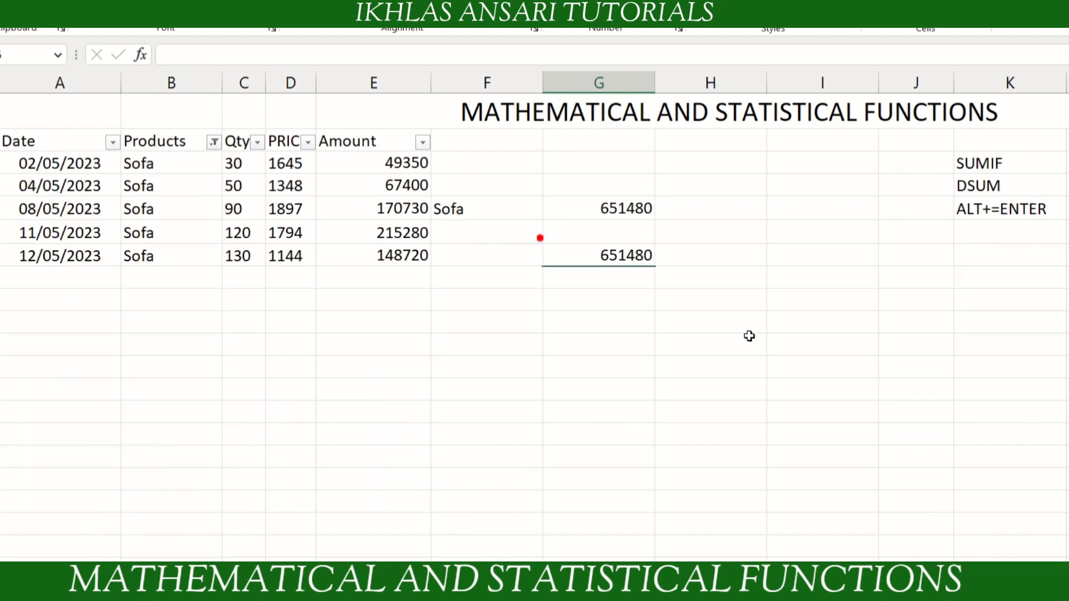
# - Inspect the SUBTOTAL formula in G15 while the Sofa filter is applied
pyautogui.click(622, 257)
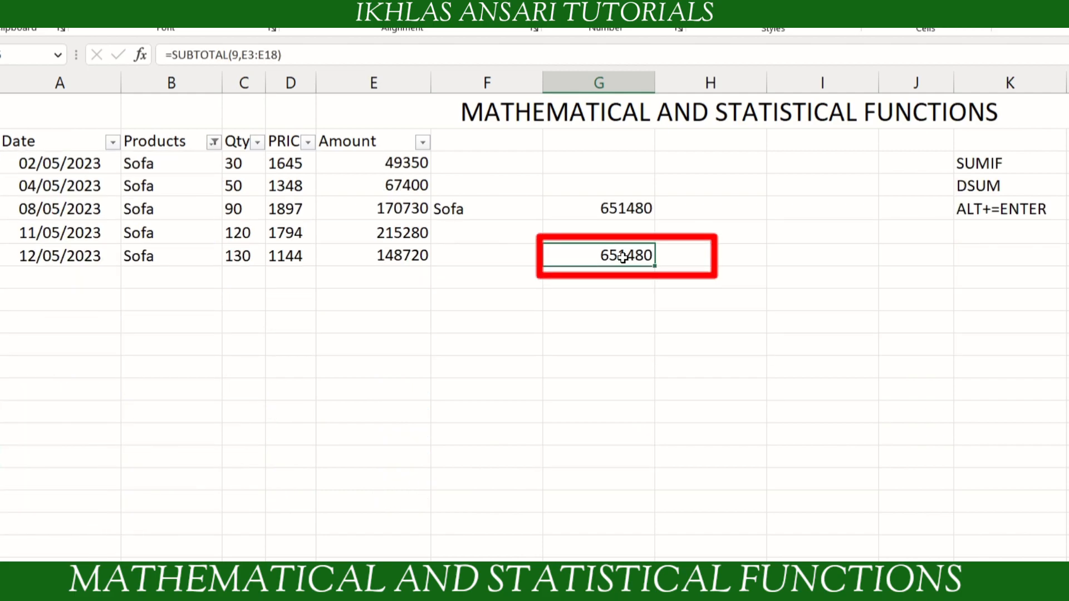
pyautogui.doubleClick(623, 257)
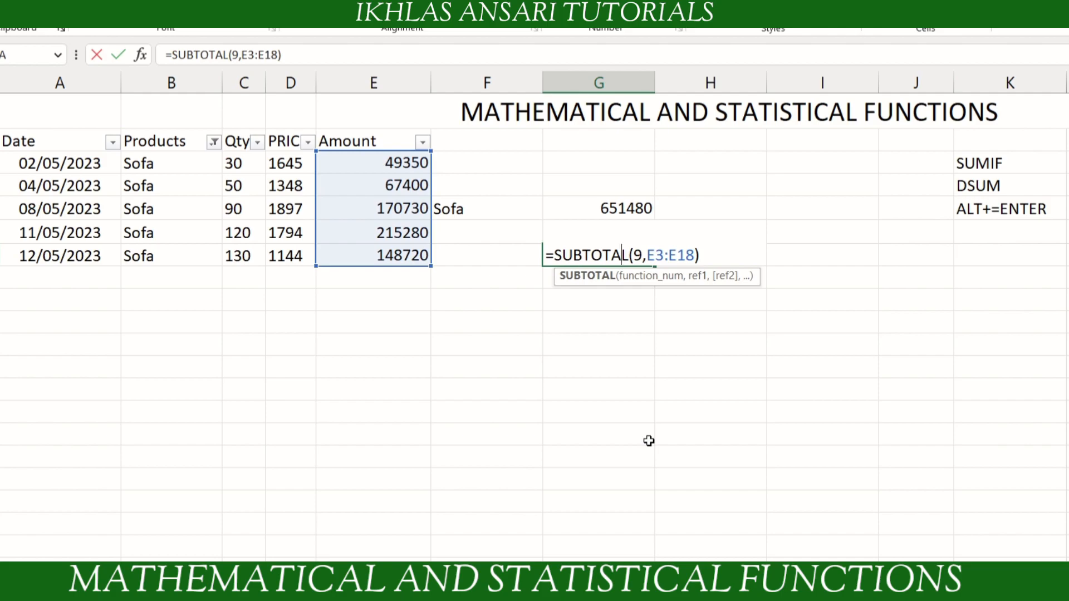
pyautogui.press('Return')
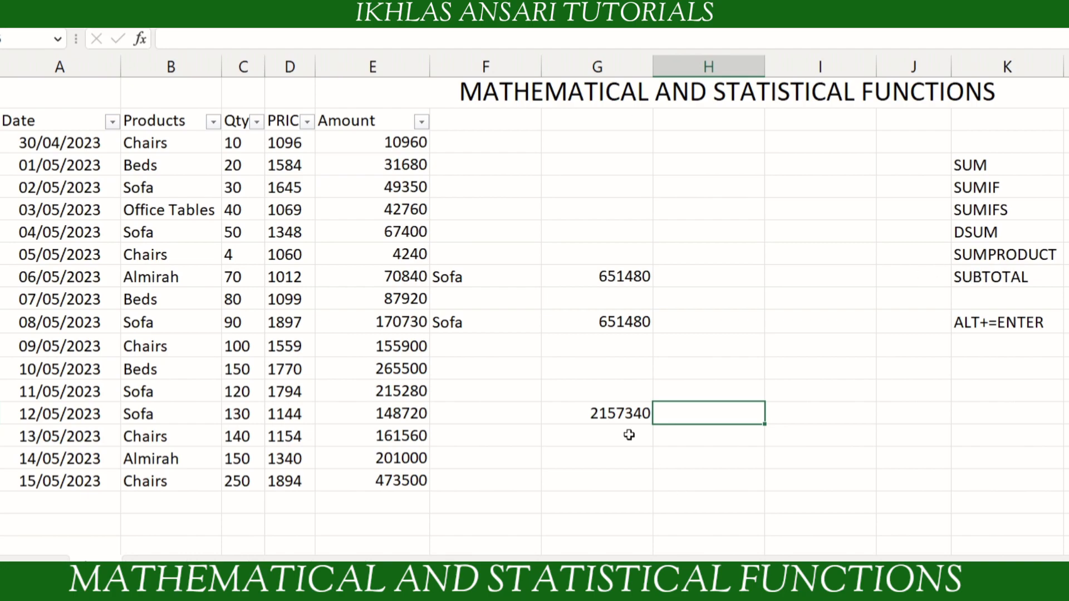
# - Examine the function number options of the SUBTOTAL formula in G15, comparing the 1–11 codes with the 101-and-up codes and keeping 9
pyautogui.click(615, 415)
pyautogui.doubleClick(615, 415)
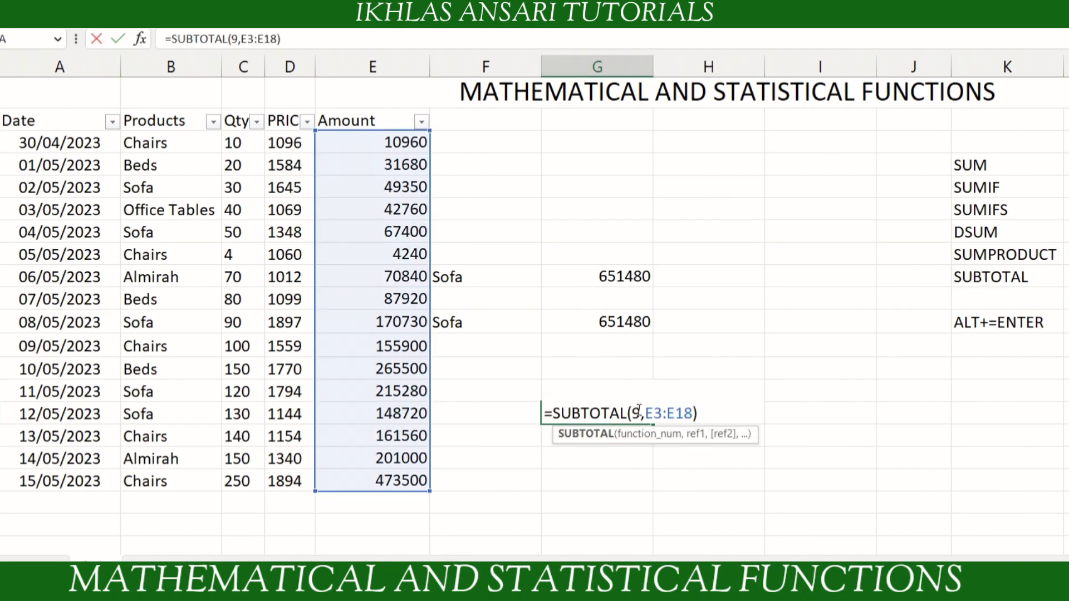
pyautogui.press('BackSpace')
pyautogui.write('9')
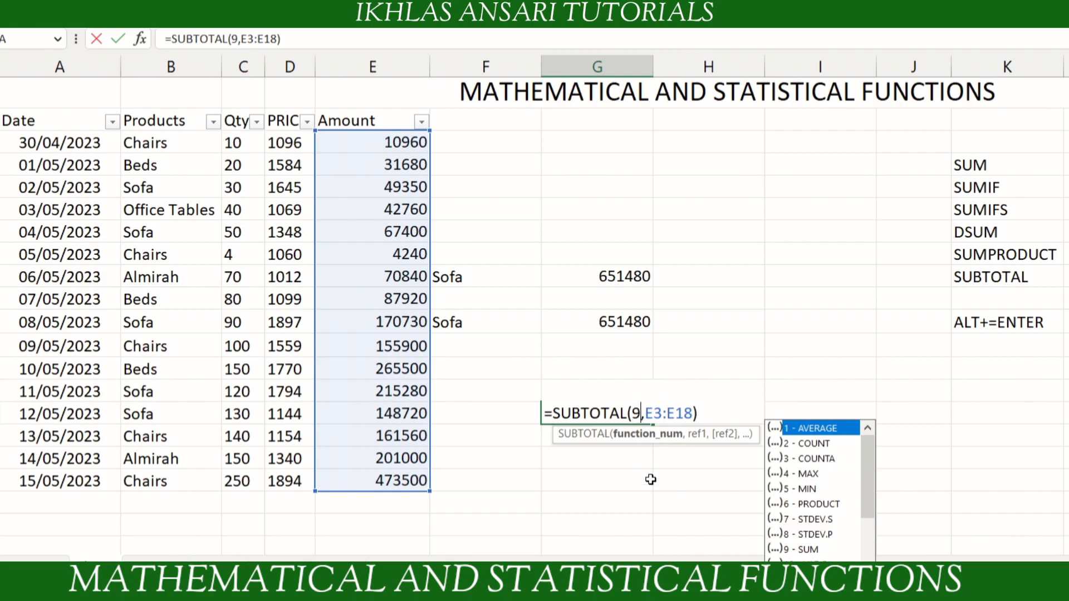
pyautogui.scroll(-1, 835, 490)
pyautogui.scroll(1, 834, 490)
pyautogui.moveTo(868, 478); pyautogui.dragTo(869, 564)
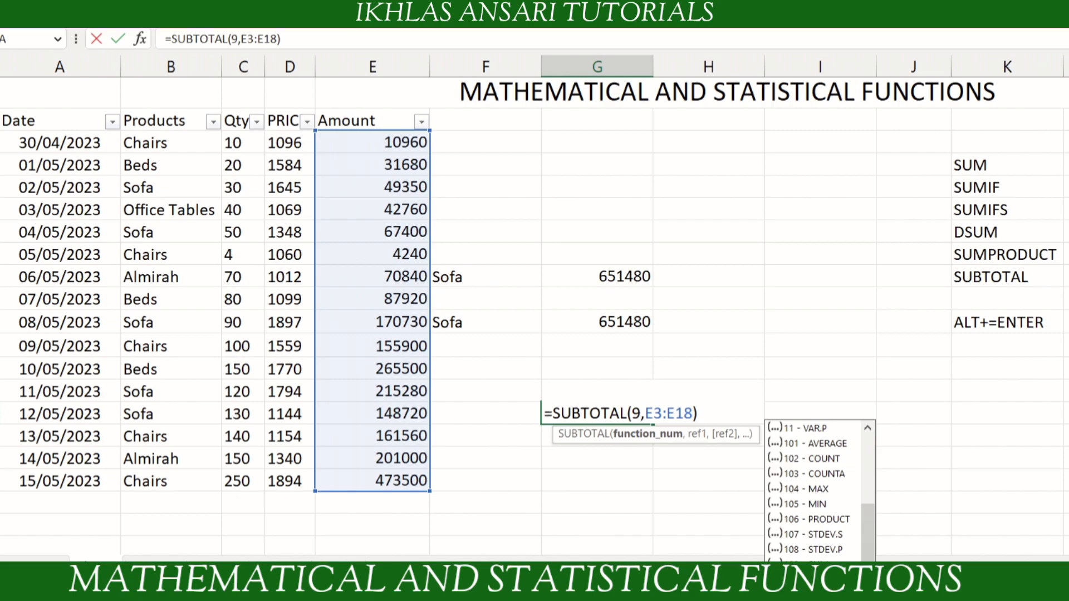
pyautogui.moveTo(867, 536); pyautogui.dragTo(879, 517)
pyautogui.moveTo(869, 538)
pyautogui.mouseDown()
pyautogui.moveTo(873, 475)
pyautogui.moveTo(875, 535)
pyautogui.mouseUp()
pyautogui.hotkey('ctrl', 'Return')
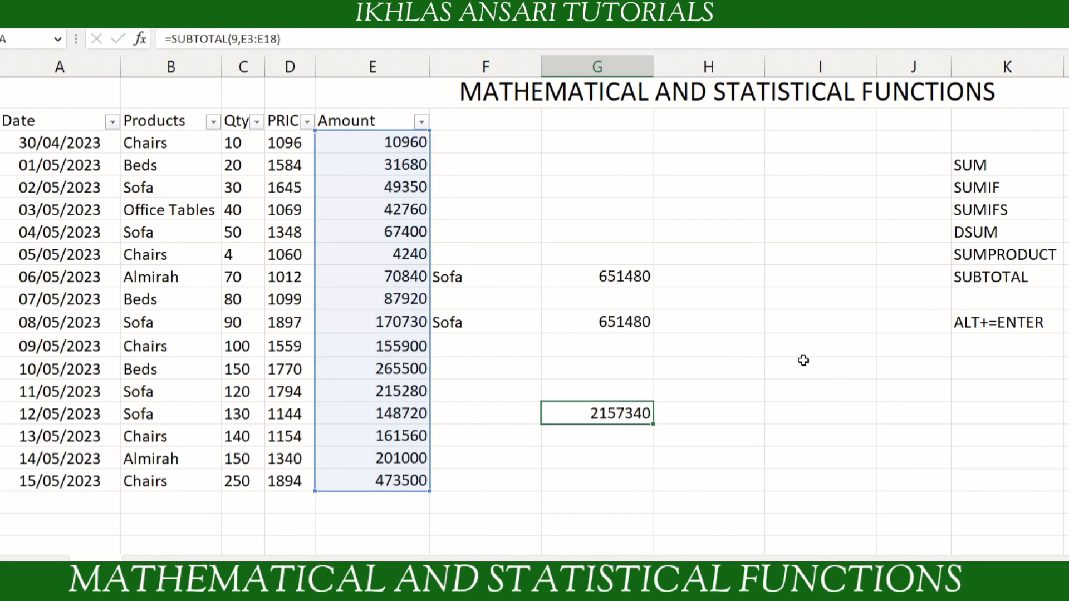
pyautogui.doubleClick(636, 414)
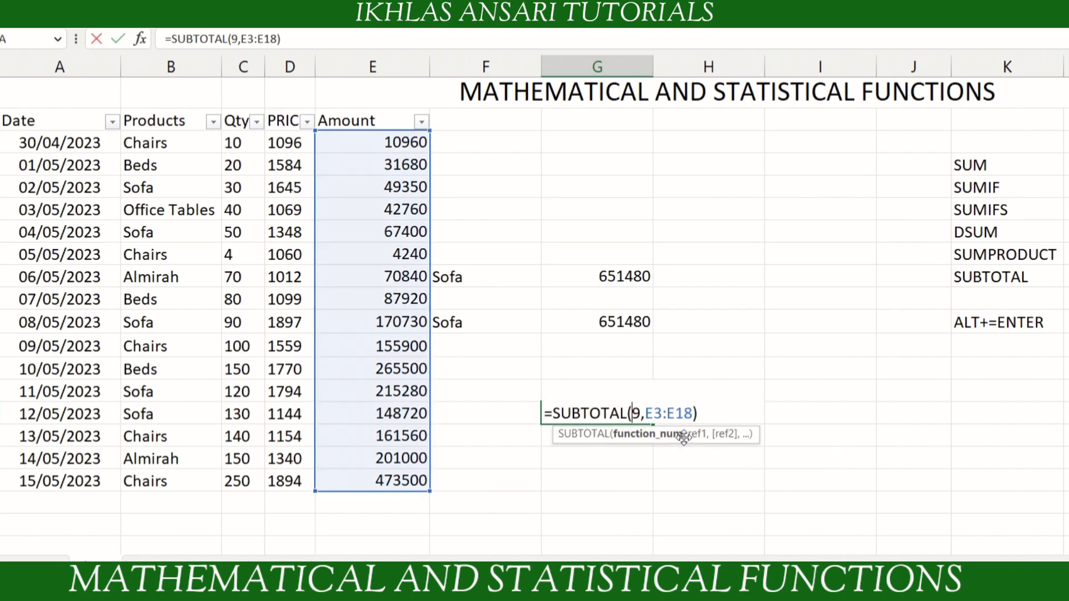
pyautogui.press('Escape')
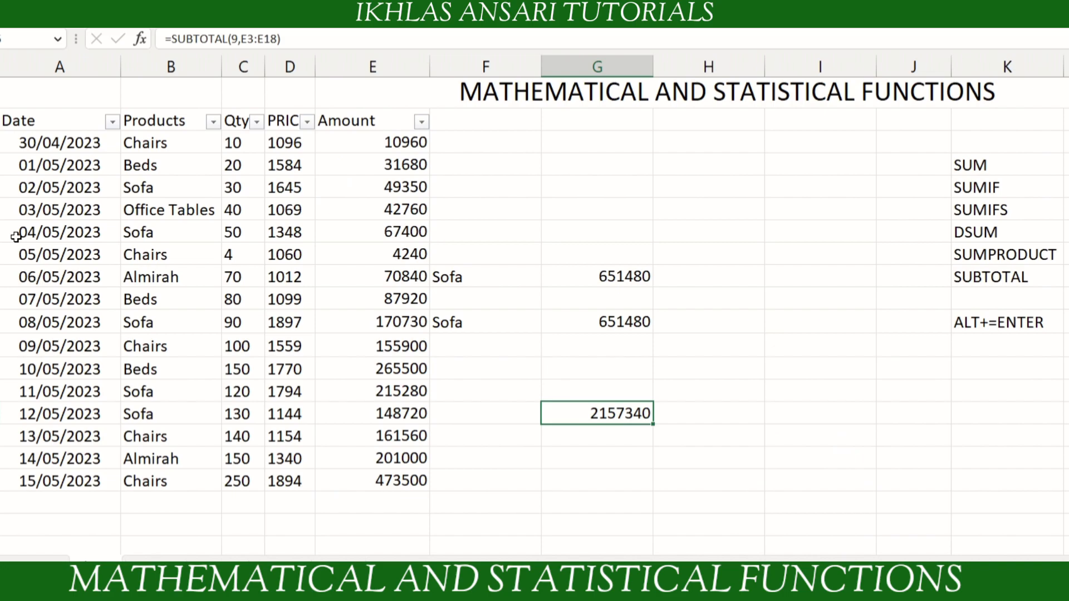
# - Hide the rows dated 04/05/2023 to 06/05/2023 to check the SUBTOTAL in G15, and undo the hiding
pyautogui.moveTo(0, 220); pyautogui.dragTo(118, 273)
pyautogui.hotkey('ctrl', 'z')
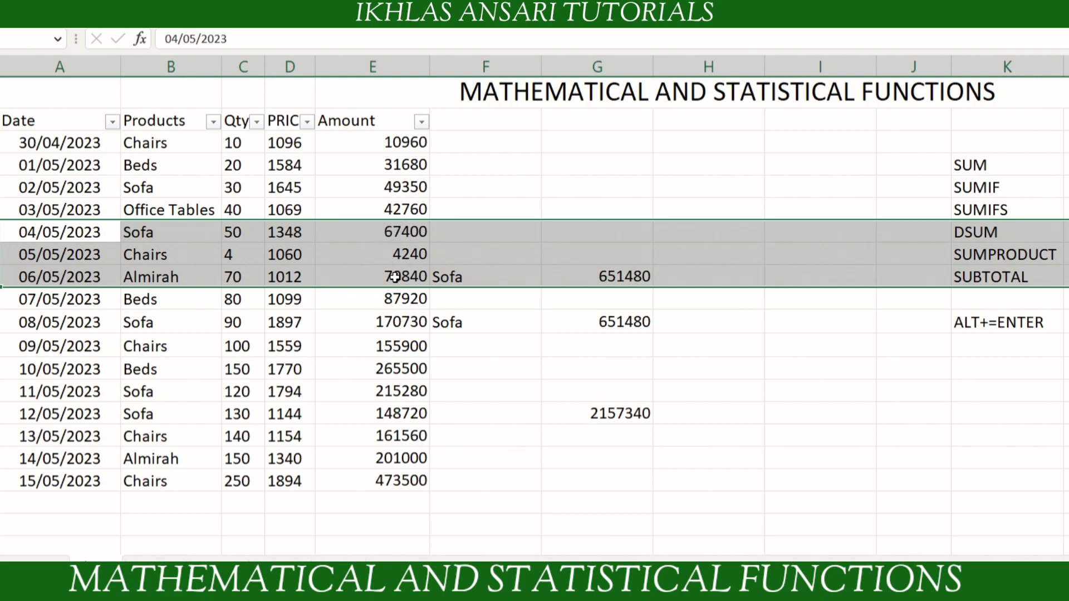
pyautogui.rightClick(98, 237)
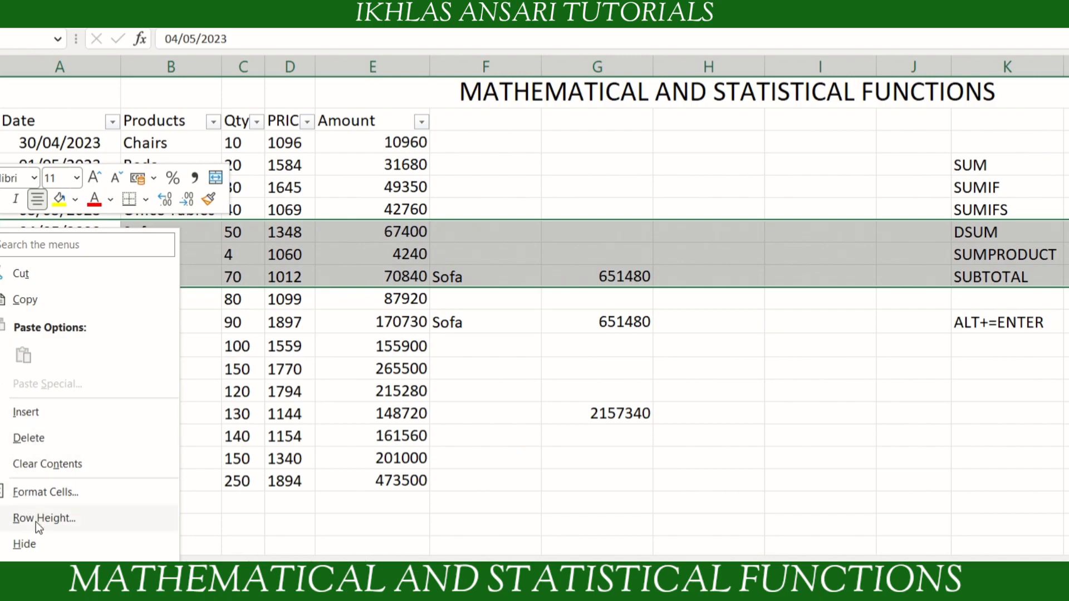
pyautogui.click(25, 544)
pyautogui.click(593, 346)
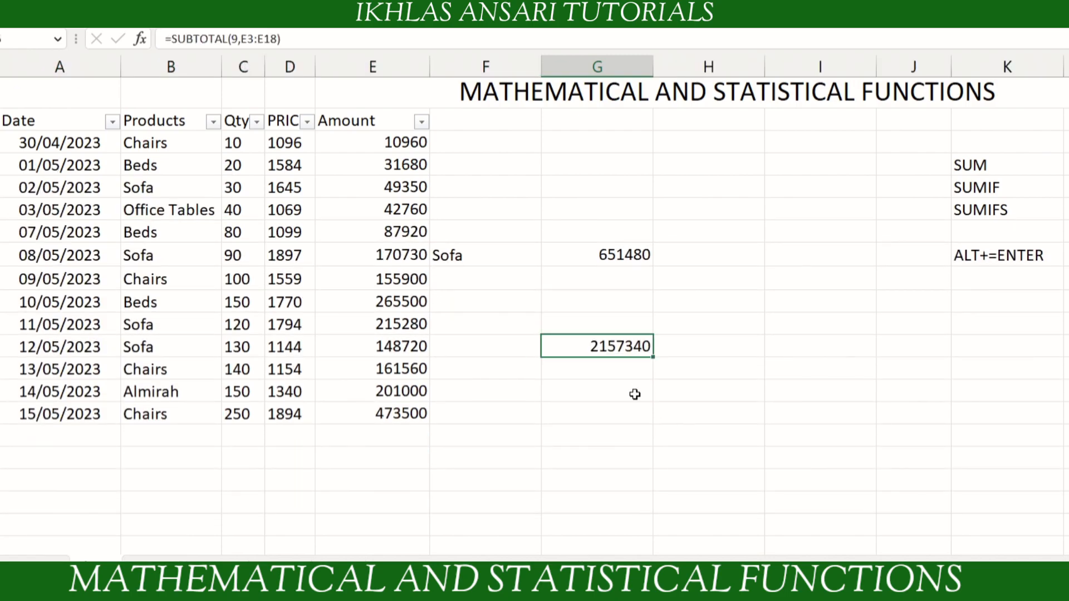
pyautogui.hotkey('ctrl', 'z')
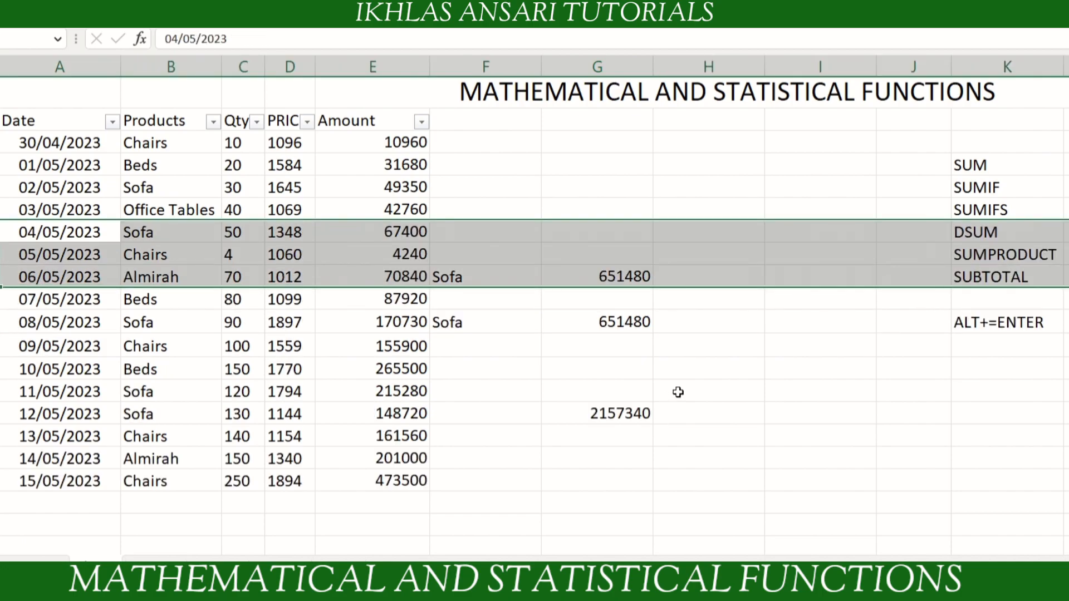
# - Enter =SUBTOTAL(109,E3:E18) in H15 to sum only the visible Amount rows
pyautogui.click(681, 420)
pyautogui.write('=subto')
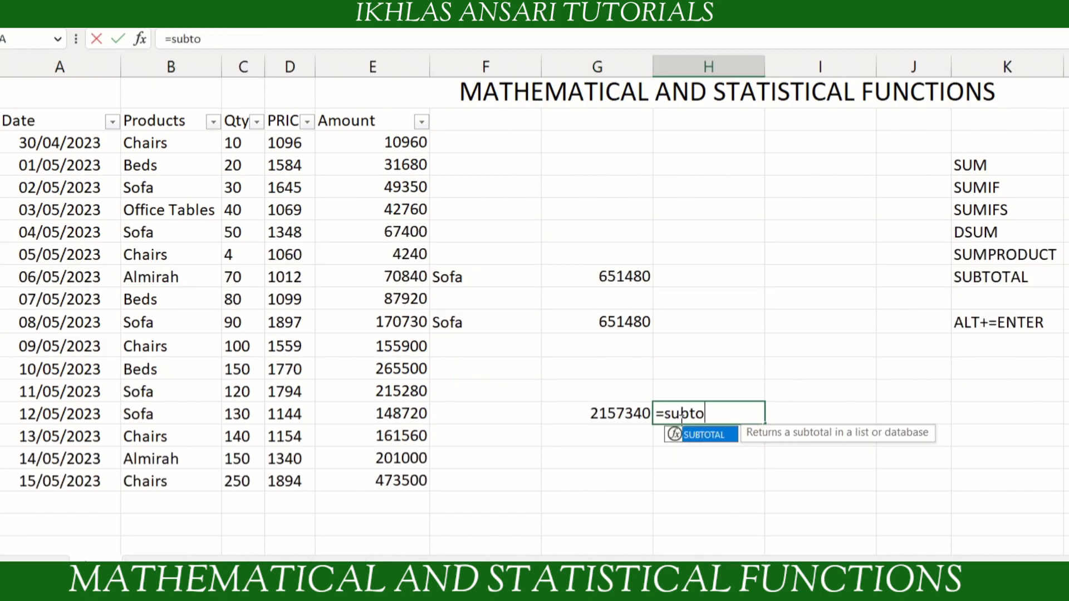
pyautogui.press('Tab')
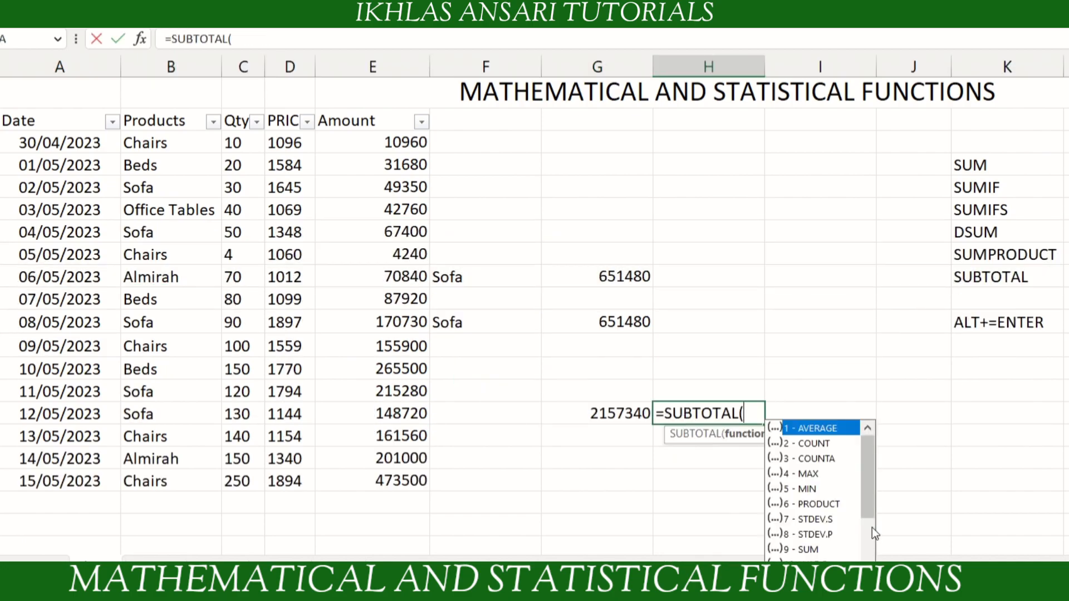
pyautogui.moveTo(872, 489); pyautogui.dragTo(872, 571)
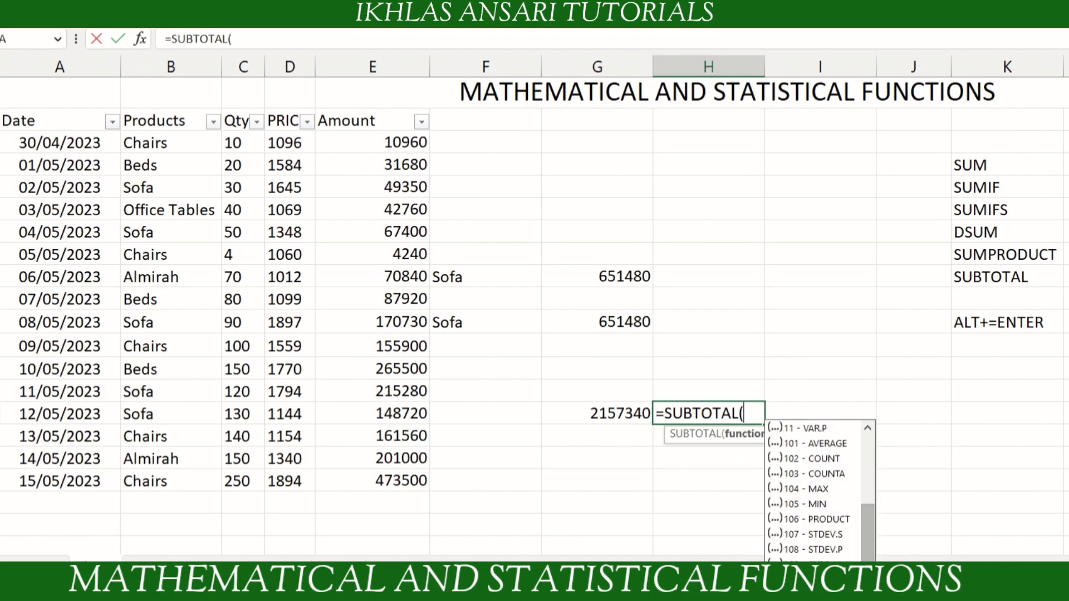
pyautogui.click(821, 564)
pyautogui.press('Tab')
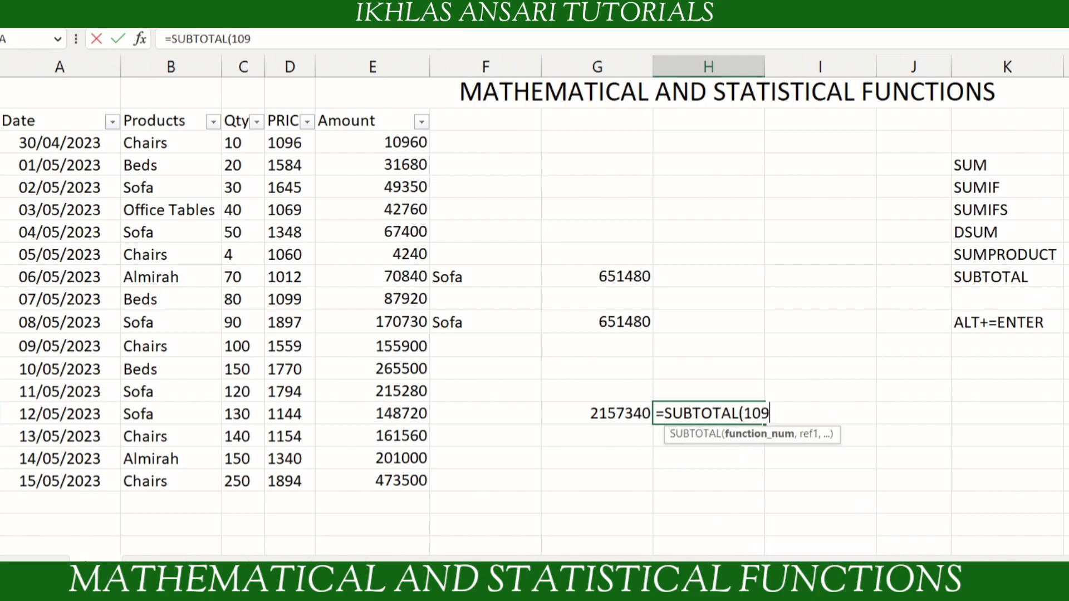
pyautogui.write(',')
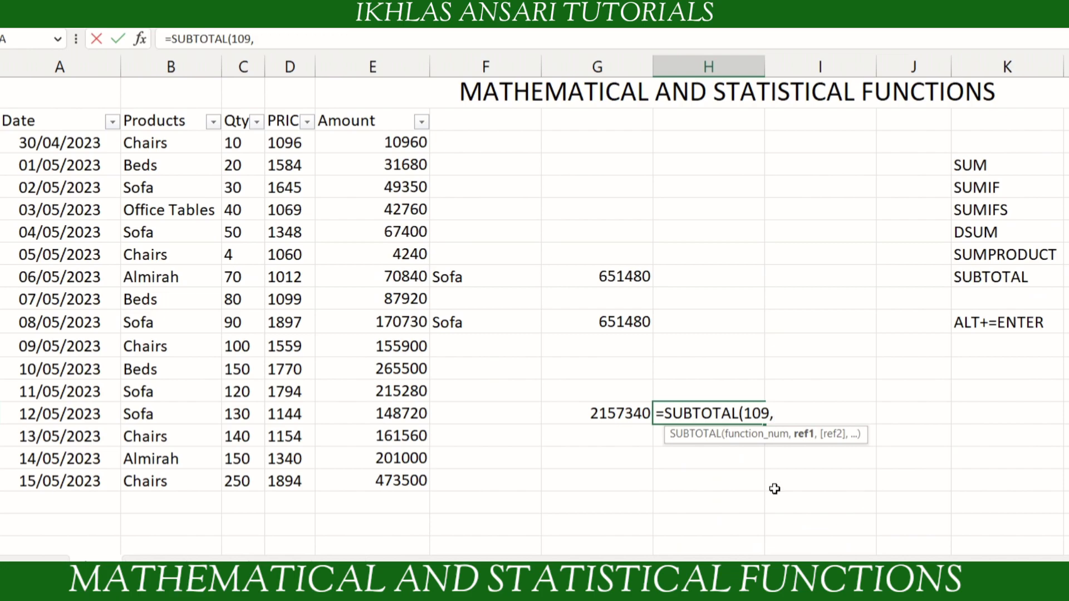
pyautogui.moveTo(392, 139); pyautogui.dragTo(382, 485)
pyautogui.write(')')
pyautogui.press('Return')
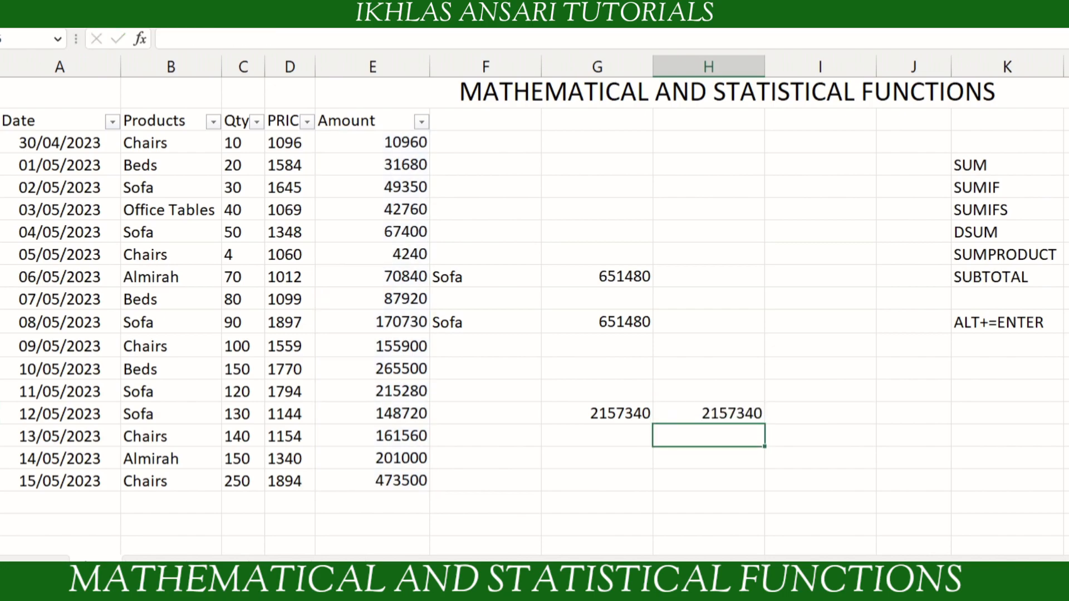
# - Hide the table rows dated 04/05/2023 to 06/05/2023 to compare the SUBTOTAL formulas in G15 and H15
pyautogui.moveTo(0, 220); pyautogui.dragTo(0, 277)
pyautogui.hotkey('ctrl', 'z')
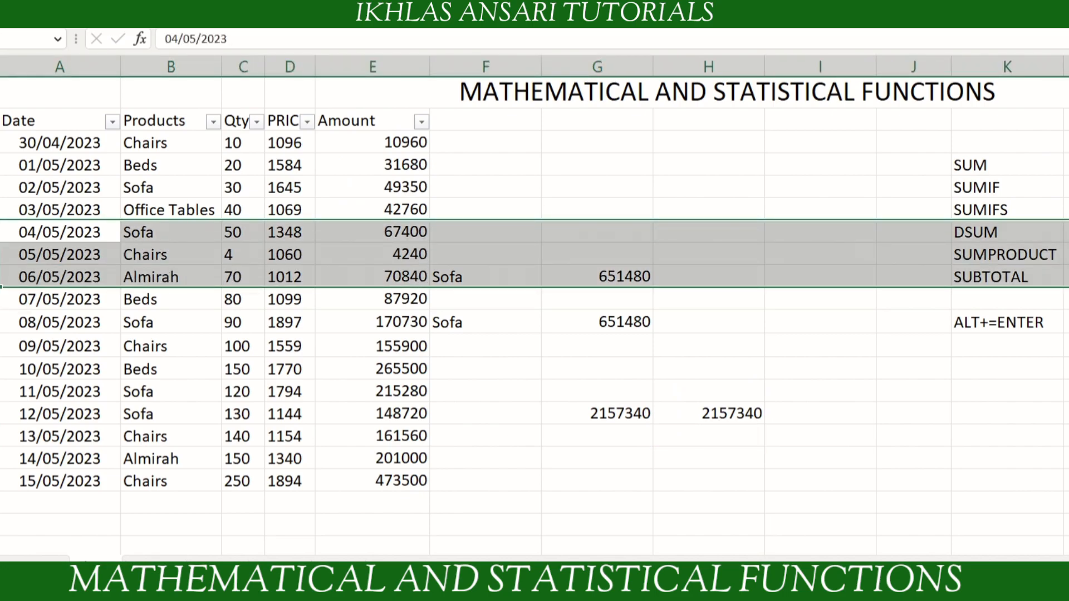
pyautogui.rightClick(1, 277)
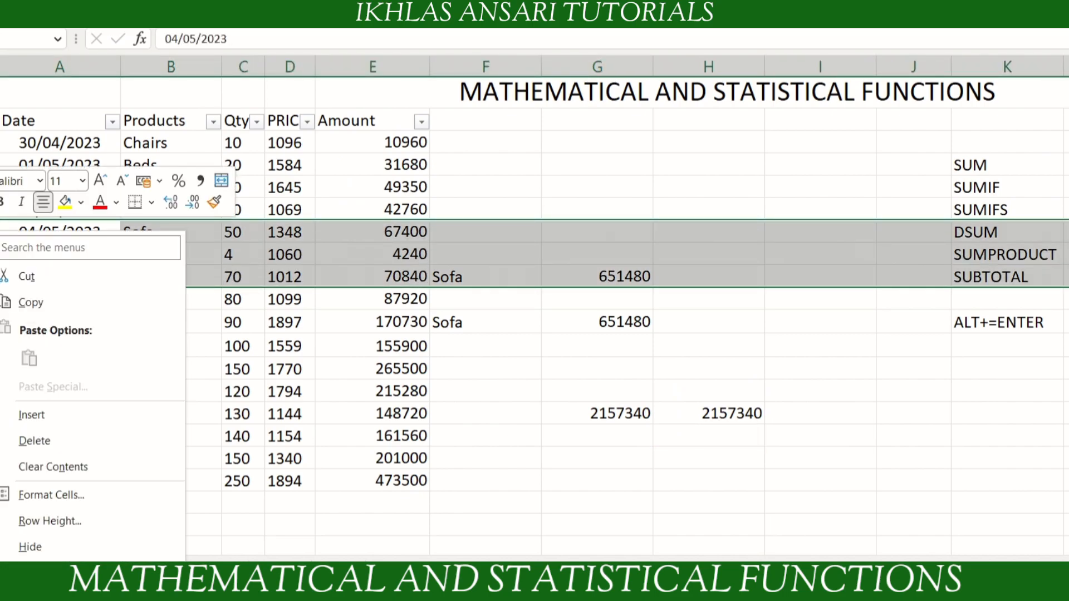
pyautogui.click(35, 549)
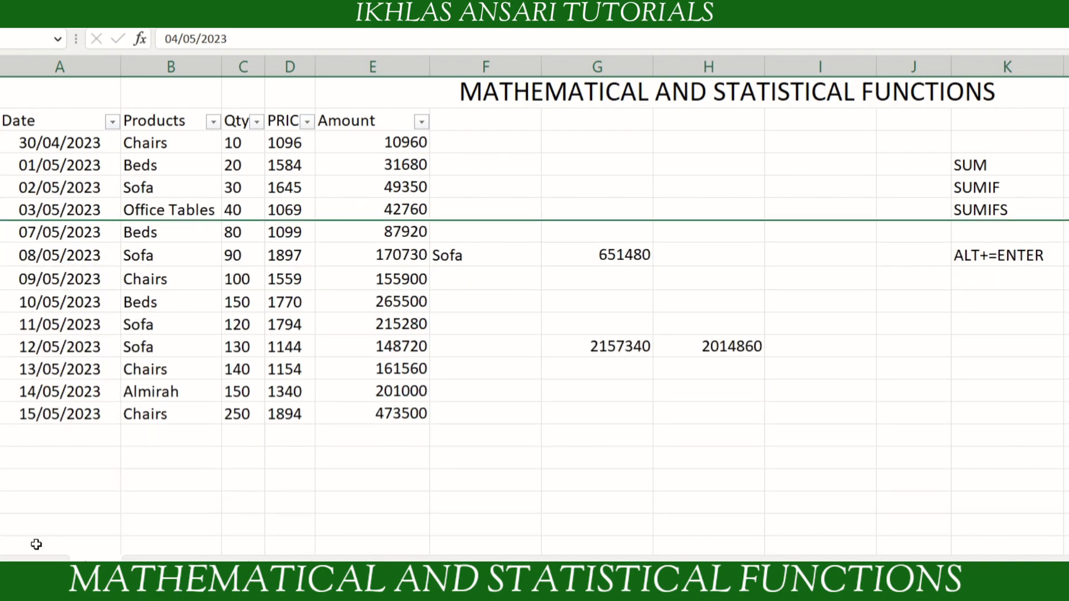
# - Examine the SUBTOTAL formulas in H15 and G15, comparing their function numbers 109 and 9 without changing either cell
pyautogui.click(722, 348)
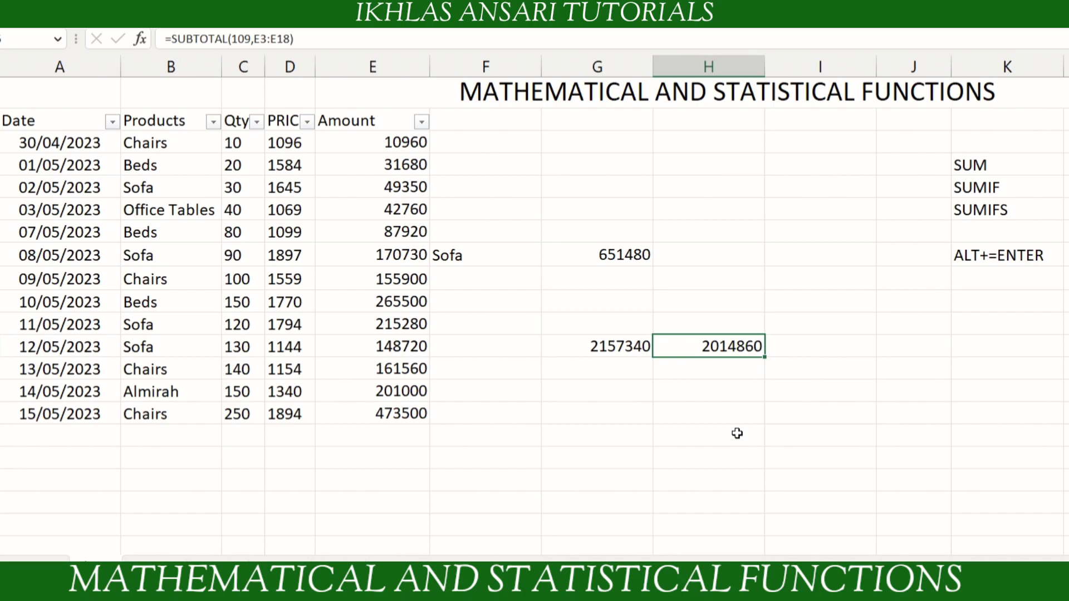
pyautogui.doubleClick(713, 342)
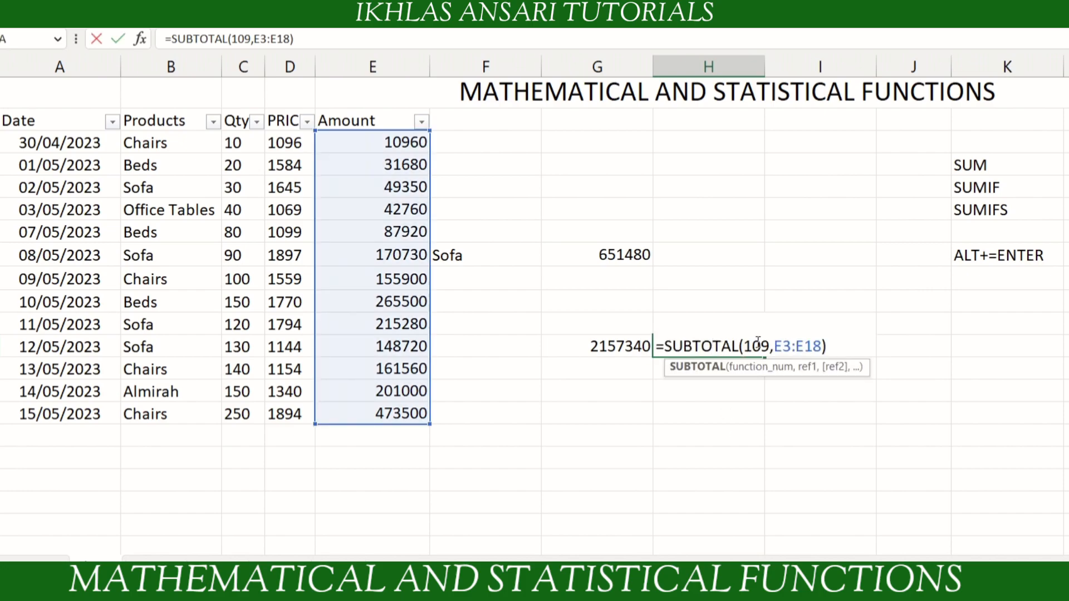
pyautogui.click(769, 343)
pyautogui.press('Escape')
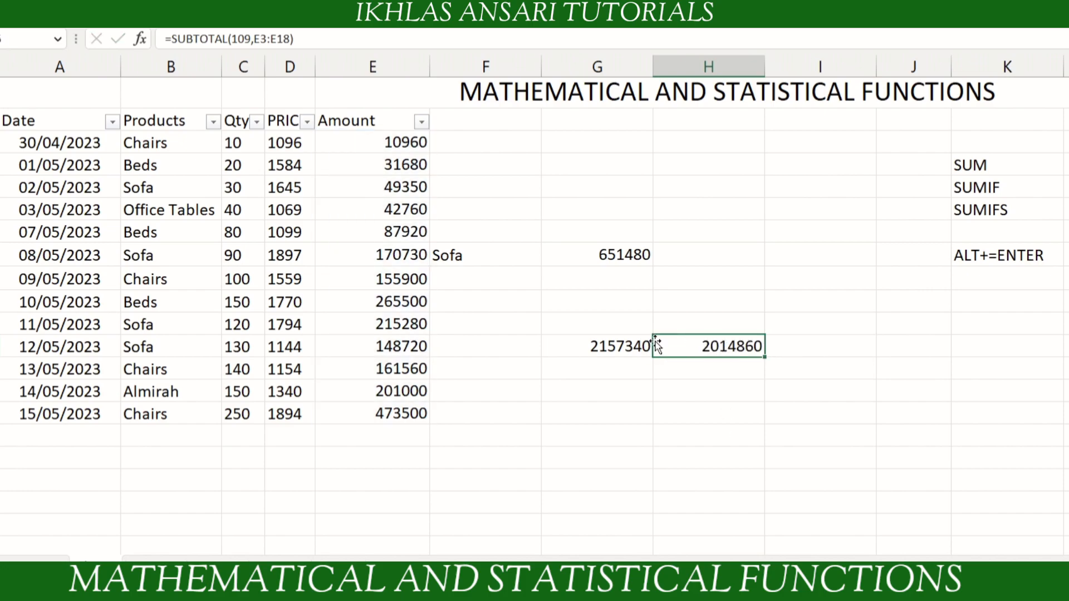
pyautogui.doubleClick(627, 346)
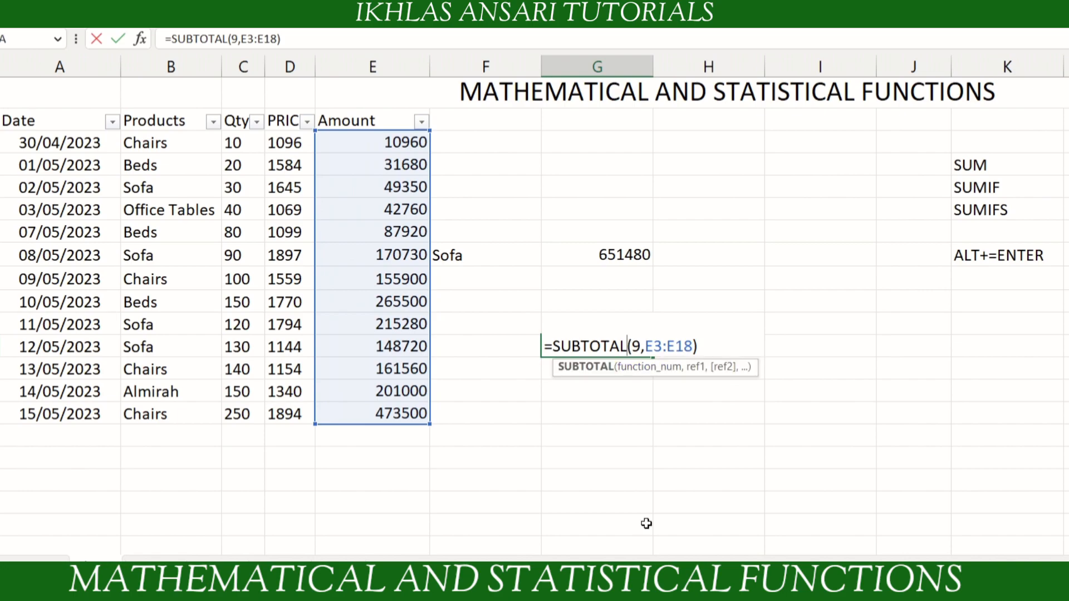
pyautogui.press('Escape')
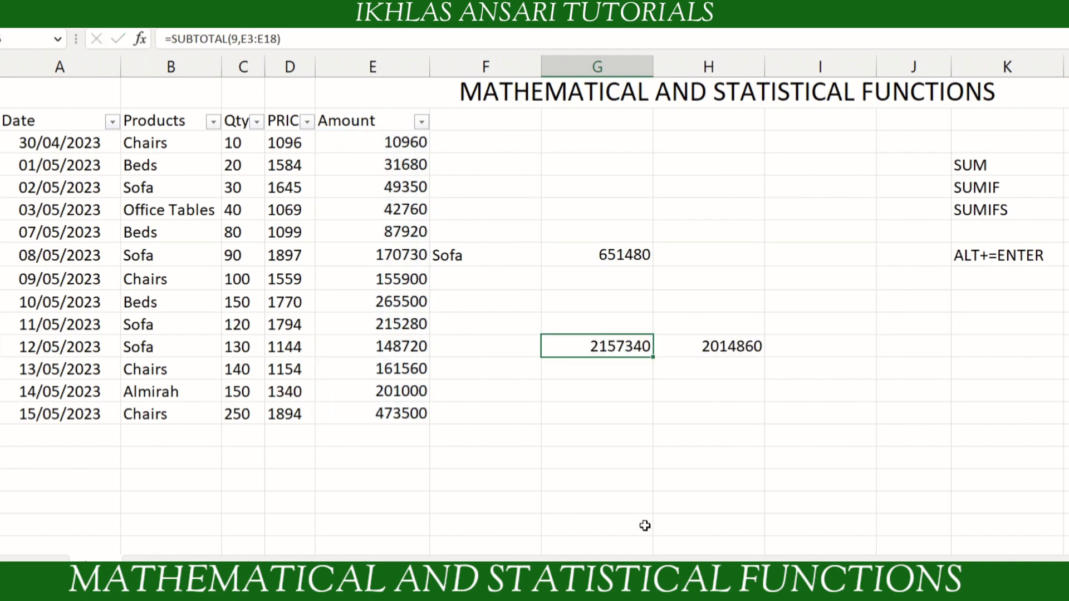
# - Undo the hiding of the rows dated 04/05/2023 to 06/05/2023 and select the function names from SUM to SUBTOTAL in column K
pyautogui.hotkey('ctrl', 'z')
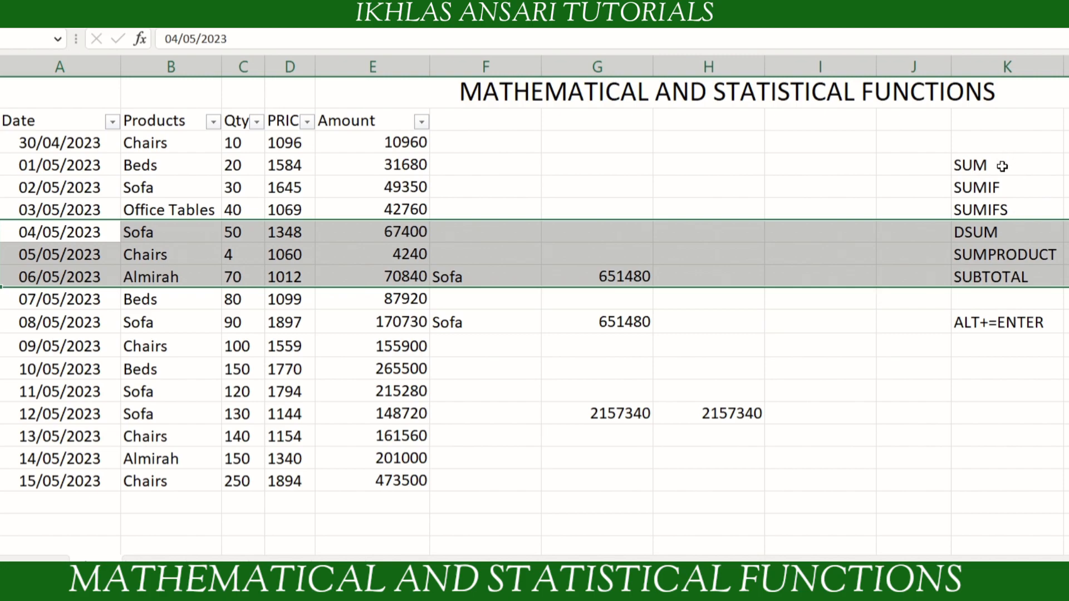
pyautogui.moveTo(1002, 157); pyautogui.dragTo(1001, 286)
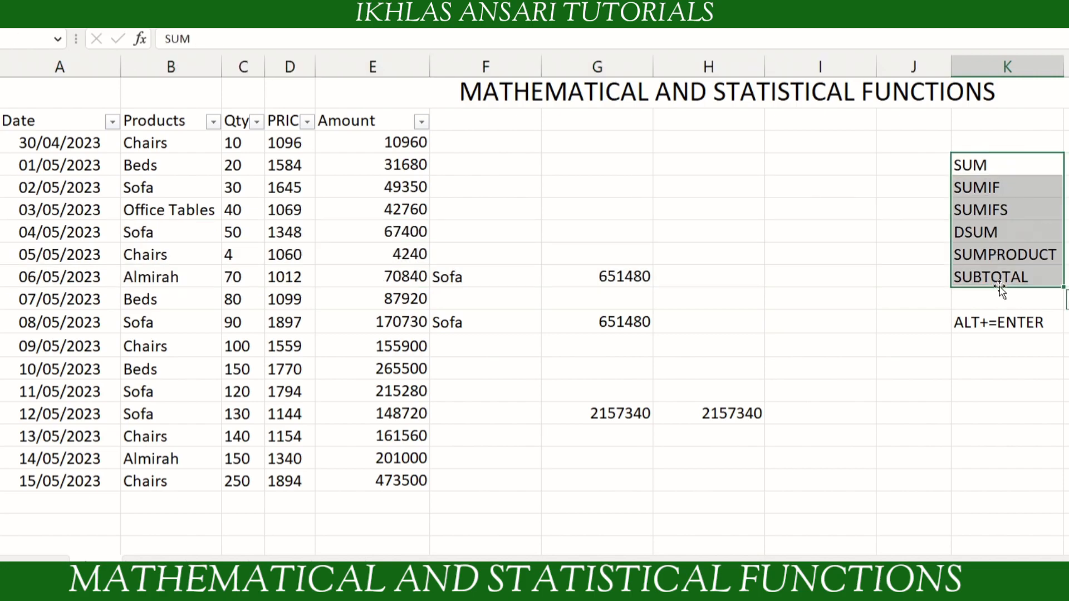